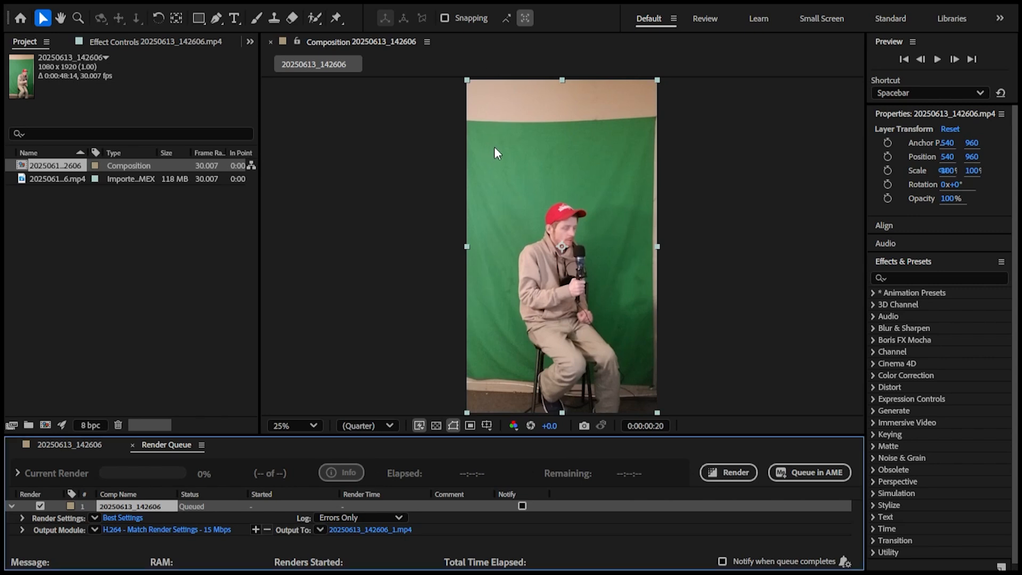
# Show the composition's timeline and search the effects for "key"
pyautogui.press(',')
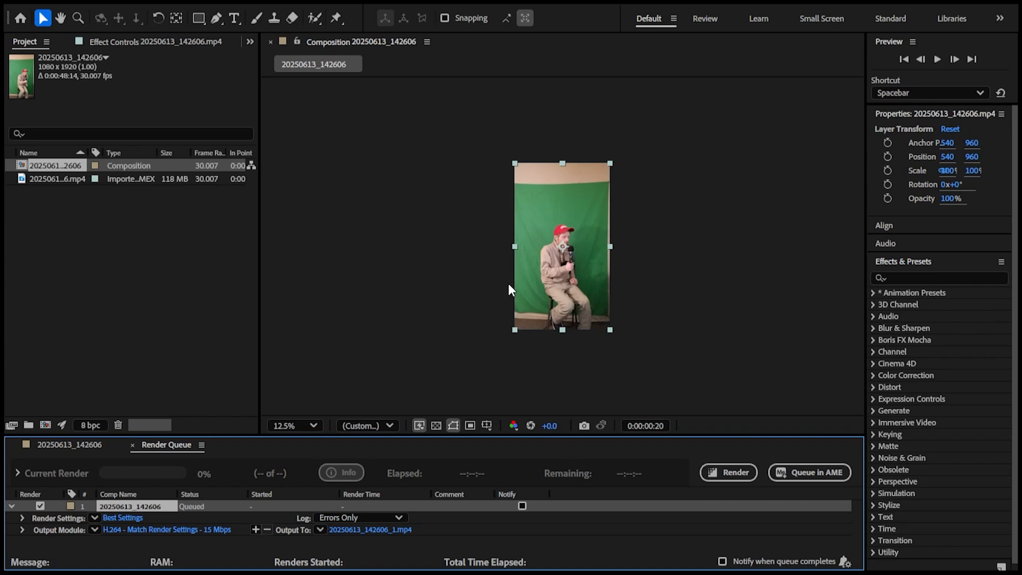
pyautogui.press('.')
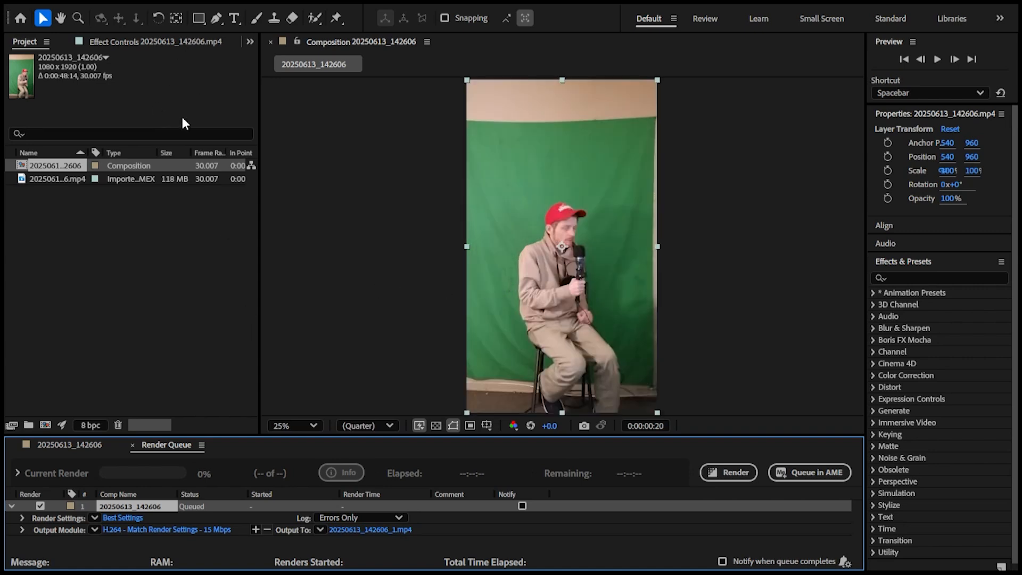
pyautogui.click(55, 451)
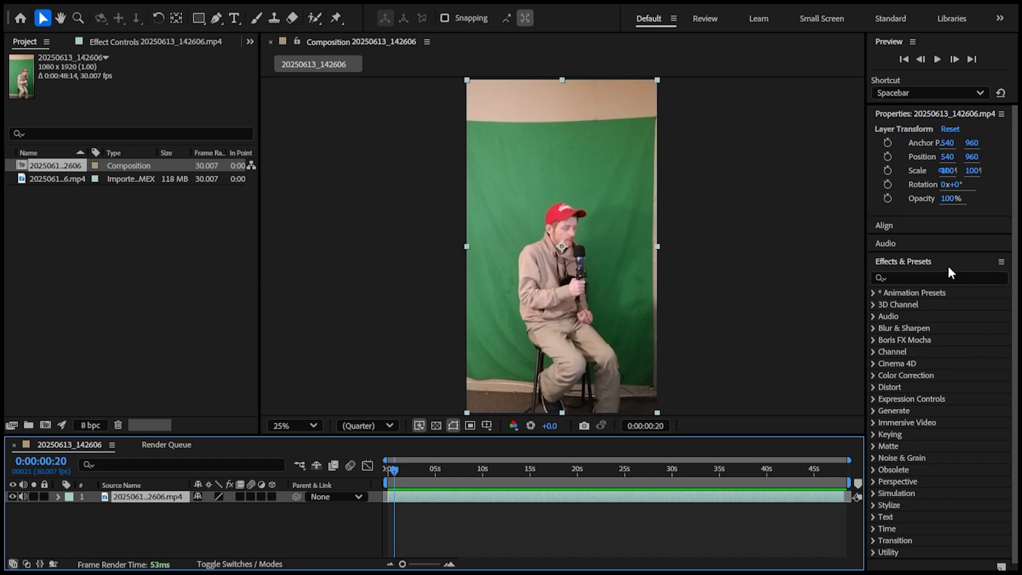
pyautogui.click(941, 277)
pyautogui.write('ke')
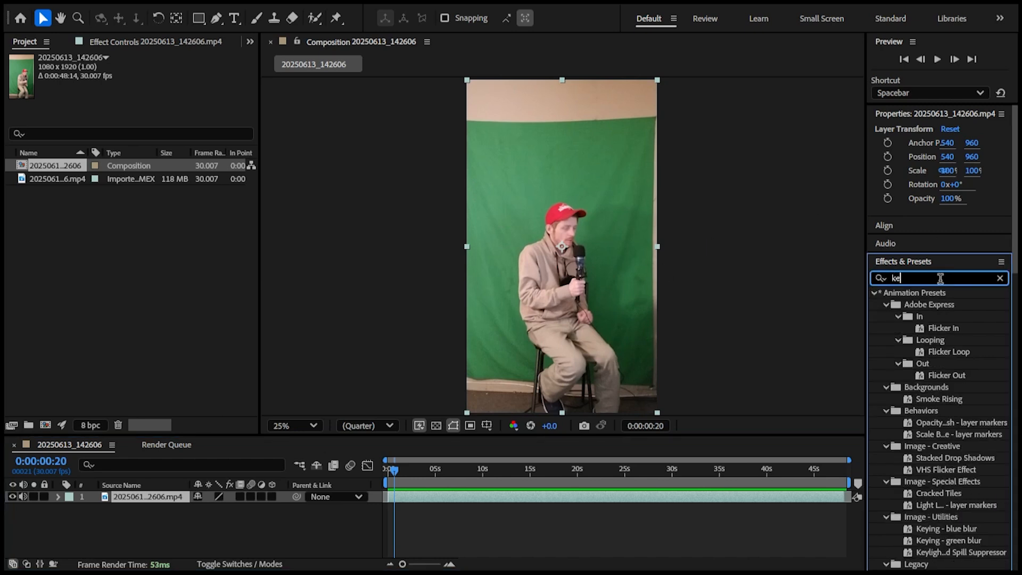
pyautogui.write('y')
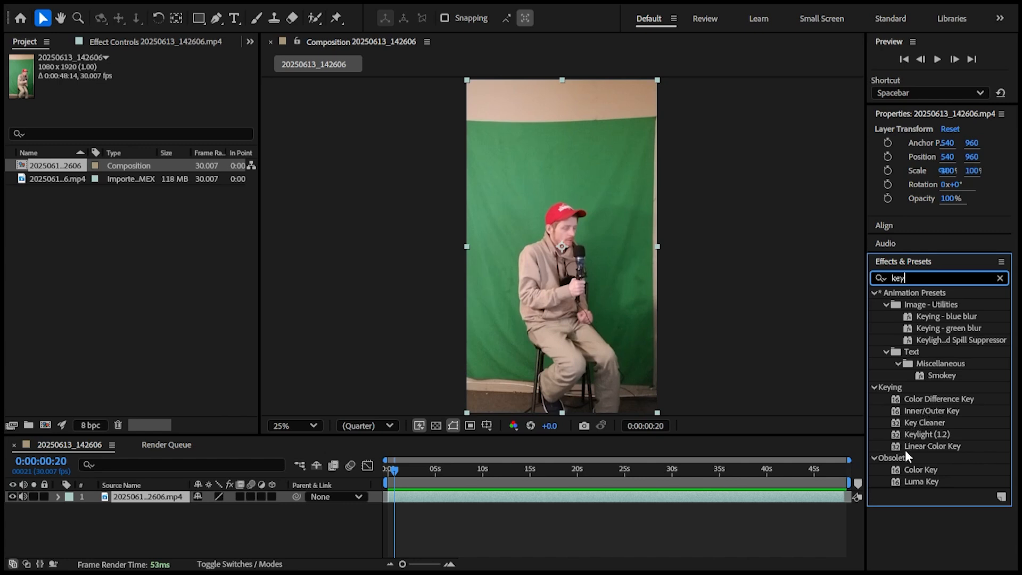
# Try Color Key on the clip with the sampled backdrop green, Color Tolerance 36 and Edge Thin -5, and delete the effect
pyautogui.moveTo(918, 470); pyautogui.dragTo(540, 359)
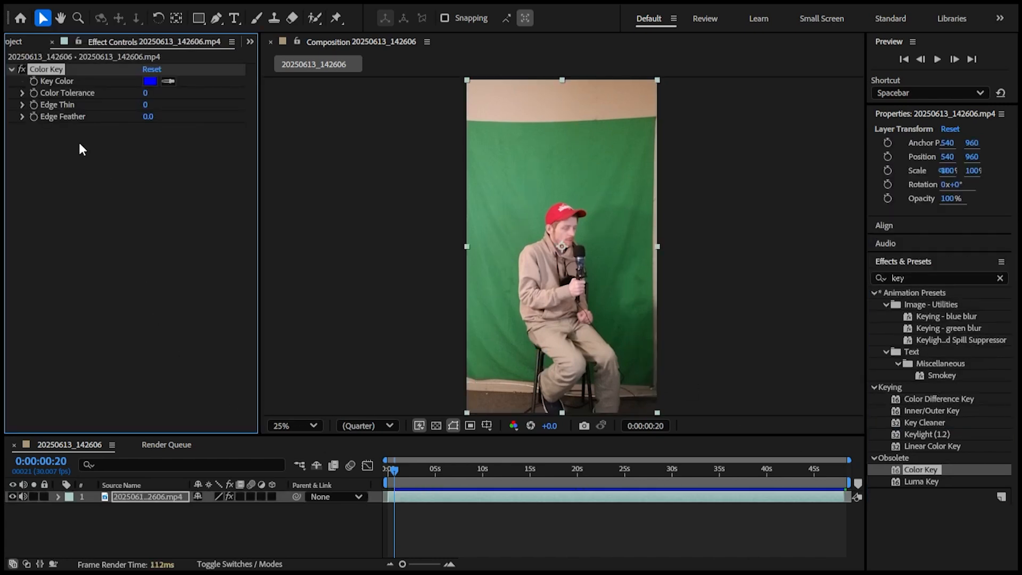
pyautogui.click(169, 80)
pyautogui.click(488, 187)
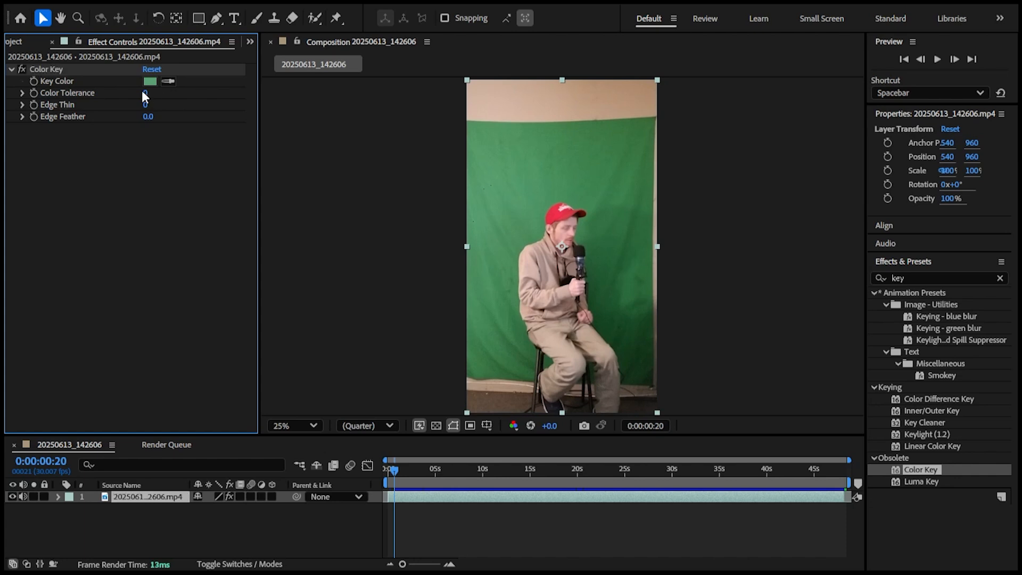
pyautogui.moveTo(143, 92)
pyautogui.mouseDown()
pyautogui.moveTo(221, 93)
pyautogui.moveTo(128, 91)
pyautogui.moveTo(166, 105)
pyautogui.moveTo(141, 107)
pyautogui.mouseUp()
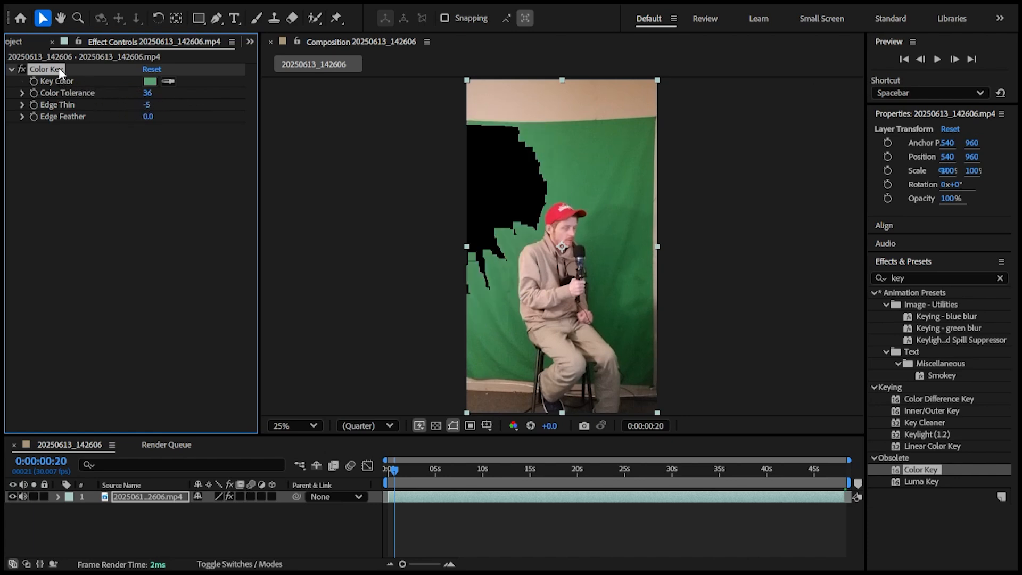
pyautogui.press('Delete')
# Apply Luma Key and Keylight (1.2) to the clip and sample the green backdrop as Keylight's Screen Colour
pyautogui.moveTo(913, 481); pyautogui.dragTo(515, 212)
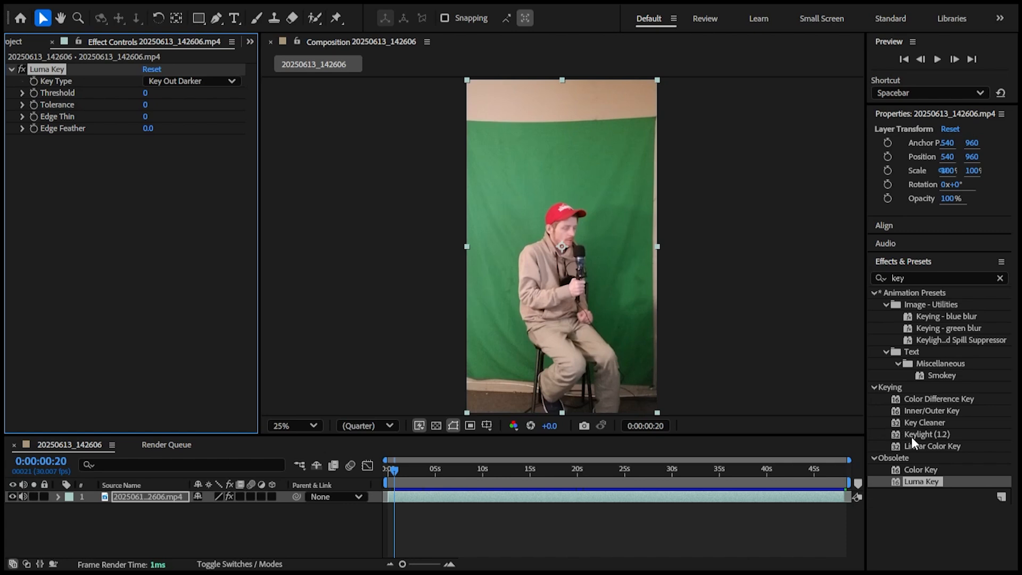
pyautogui.moveTo(914, 437); pyautogui.dragTo(611, 333)
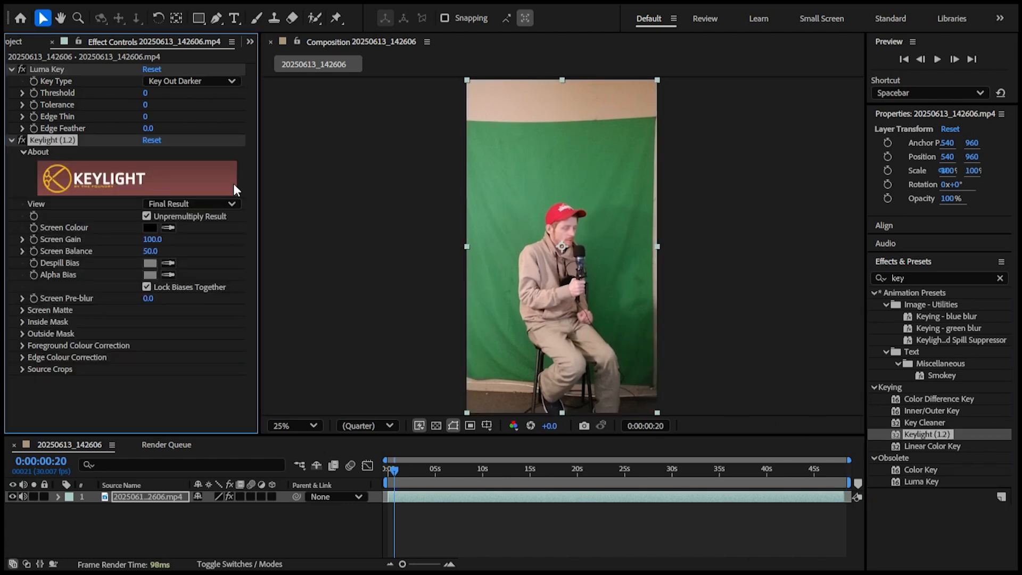
pyautogui.click(168, 228)
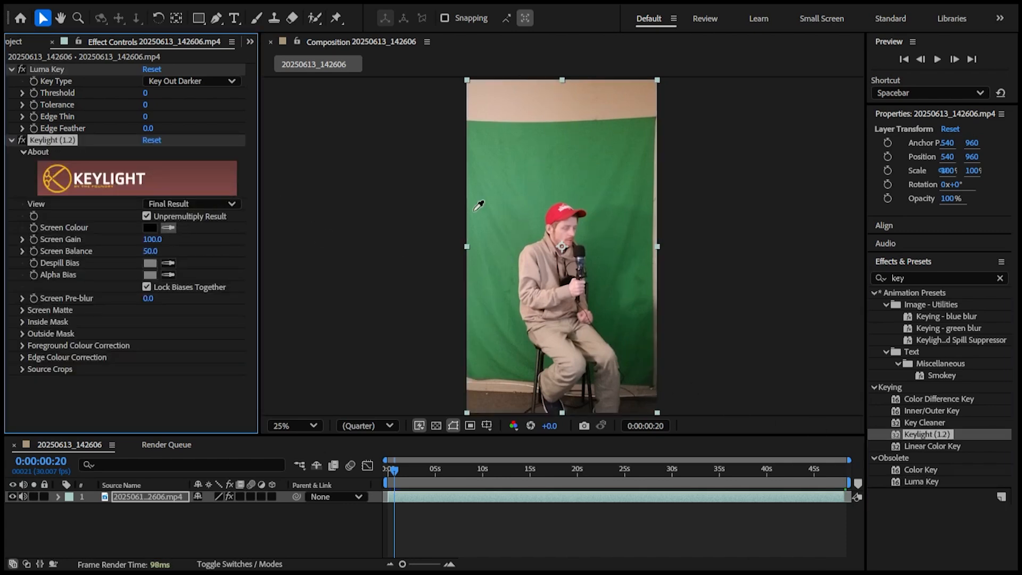
pyautogui.click(499, 187)
# Examine the keyed subject's edges around the cap, face and hoodie up close
pyautogui.scroll(6, 525, 271)
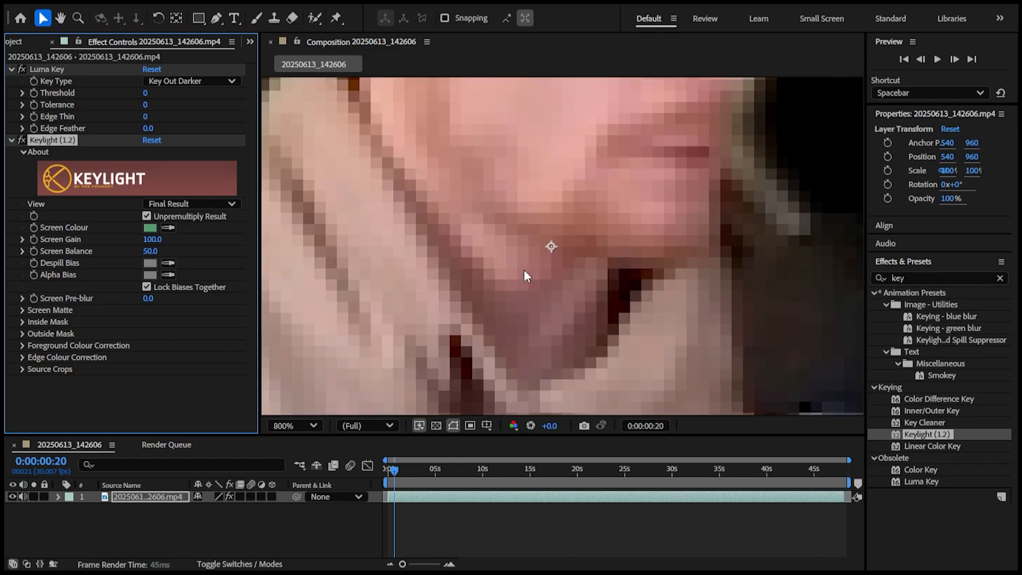
pyautogui.scroll(-6, 526, 270)
pyautogui.scroll(3, 526, 269)
pyautogui.scroll(-1, 526, 269)
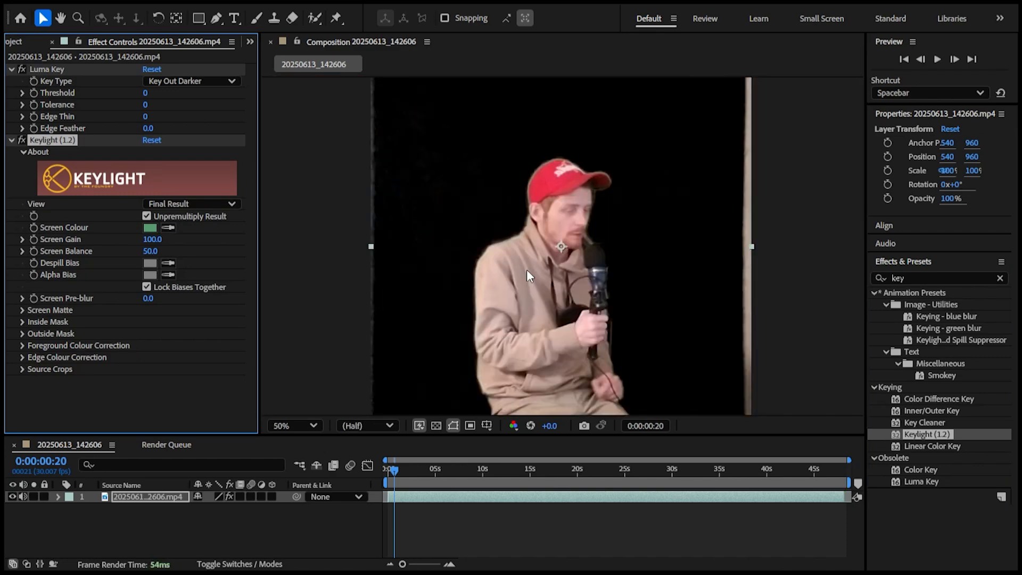
pyautogui.click(526, 270)
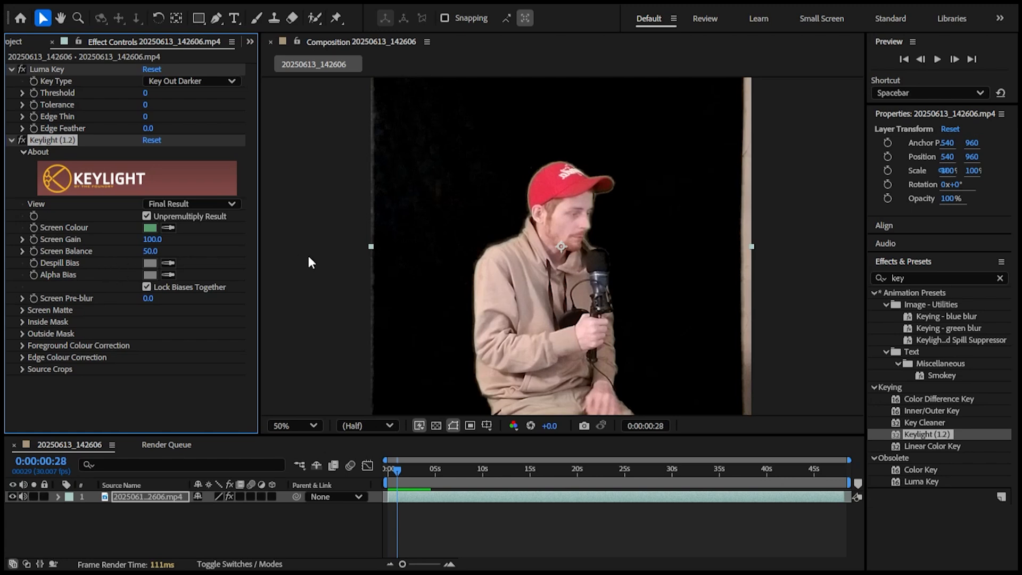
pyautogui.scroll(-1, 330, 264)
pyautogui.scroll(3, 479, 245)
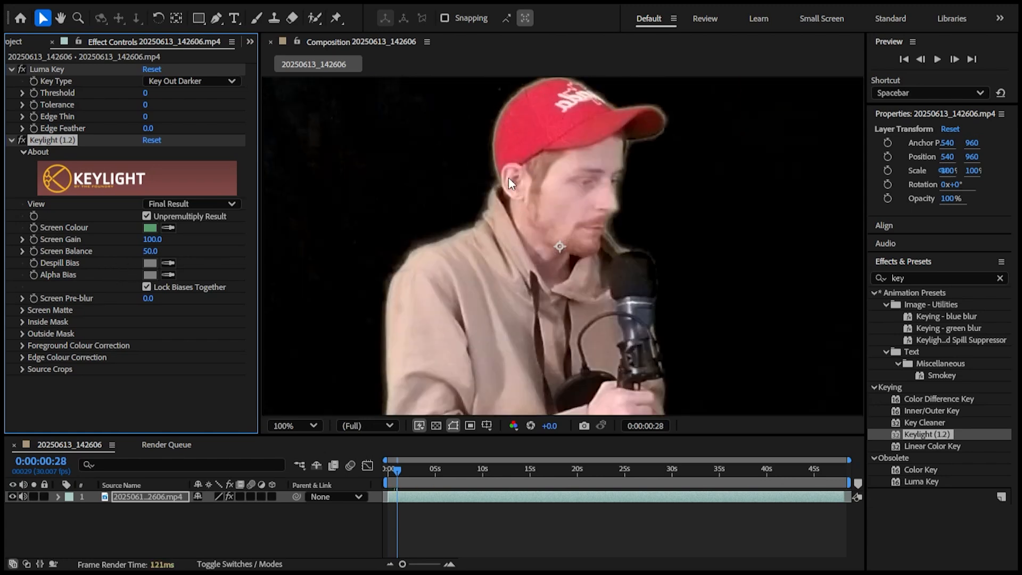
# Expand Keylight's Screen Matte settings and set Screen Balance to 51.0 and Screen Pre-blur to 1.4
pyautogui.click(23, 310)
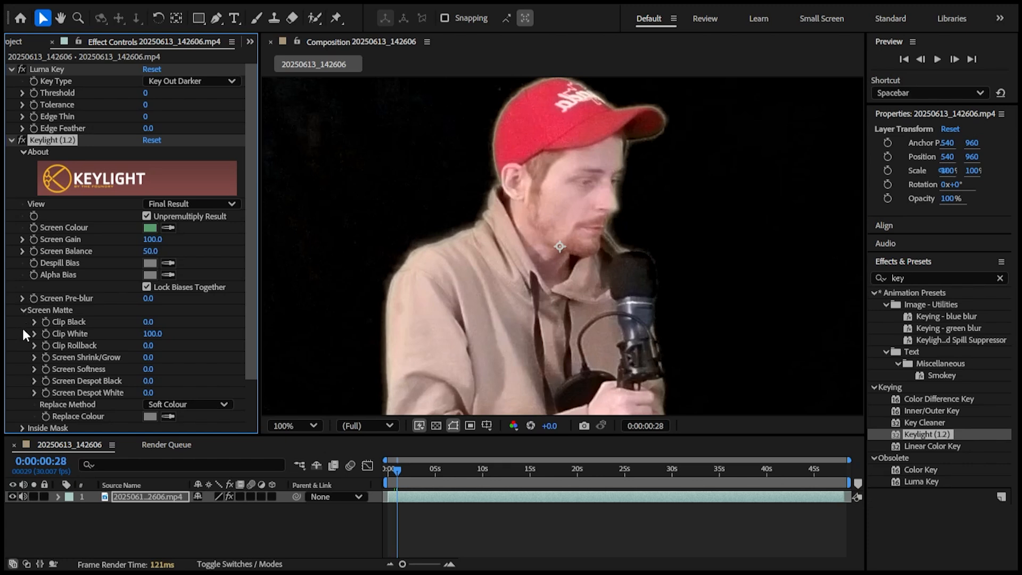
pyautogui.scroll(-2, 42, 368)
pyautogui.scroll(-1, 42, 368)
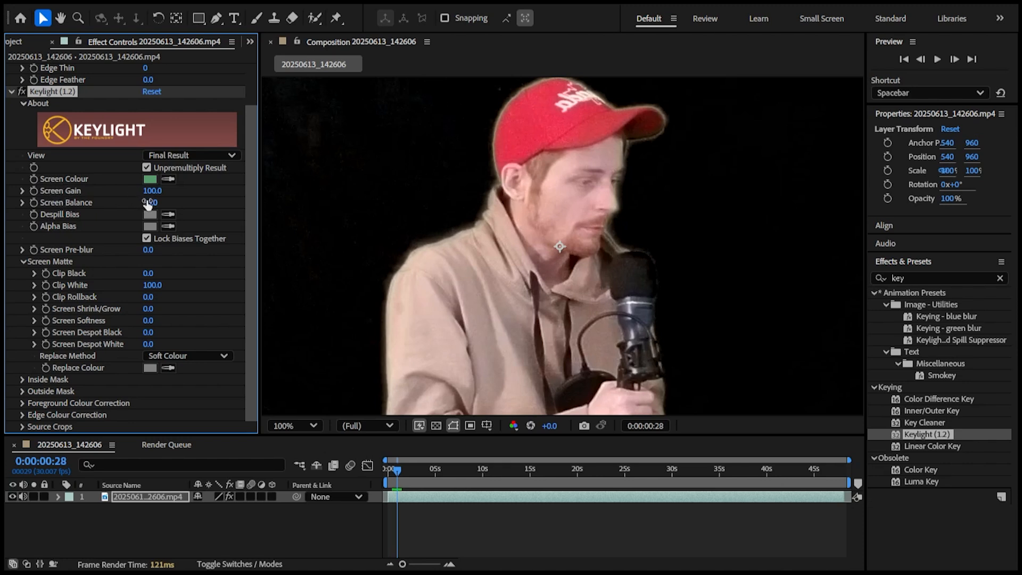
pyautogui.moveTo(150, 203); pyautogui.dragTo(169, 224)
pyautogui.moveTo(149, 250)
pyautogui.mouseDown()
pyautogui.moveTo(183, 248)
pyautogui.moveTo(164, 250)
pyautogui.mouseUp()
# Expand Keylight's Outside Mask settings and play back part of the keyed clip to check the areas around the backdrop
pyautogui.click(22, 389)
pyautogui.scroll(-1, 24, 391)
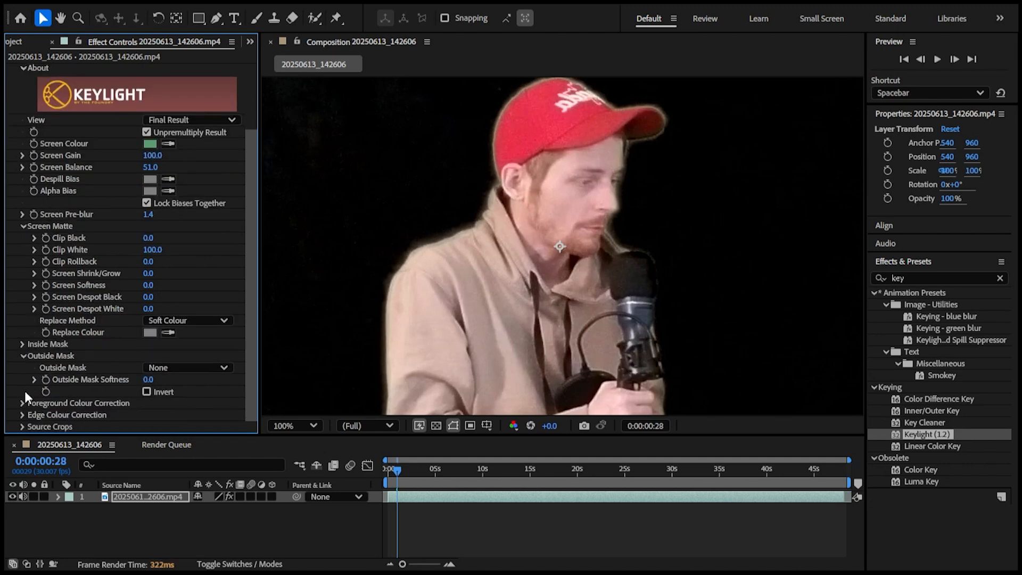
pyautogui.scroll(-5, 385, 350)
pyautogui.scroll(4, 384, 350)
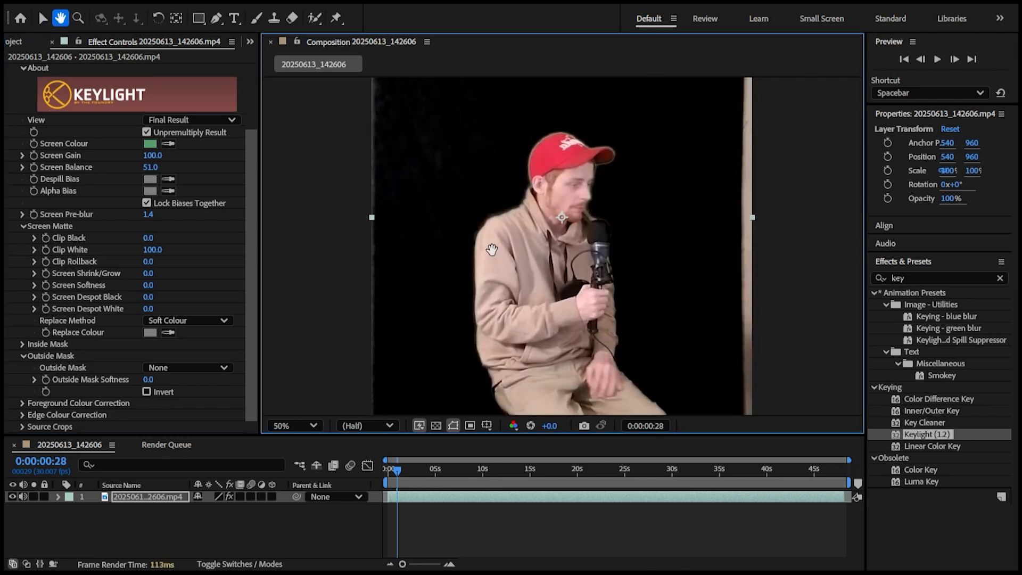
pyautogui.scroll(-2, 489, 255)
pyautogui.press('space')
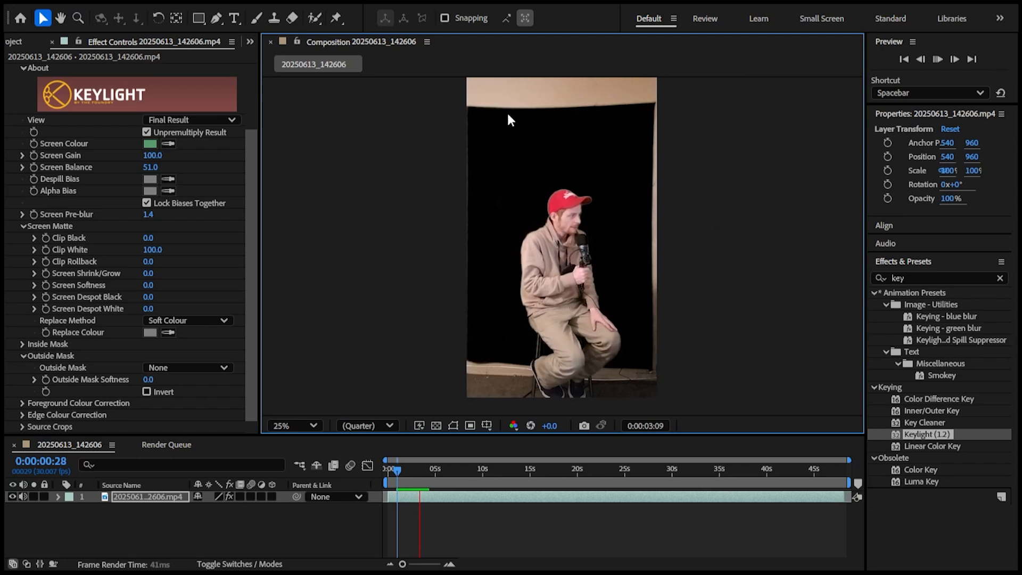
pyautogui.click(561, 212)
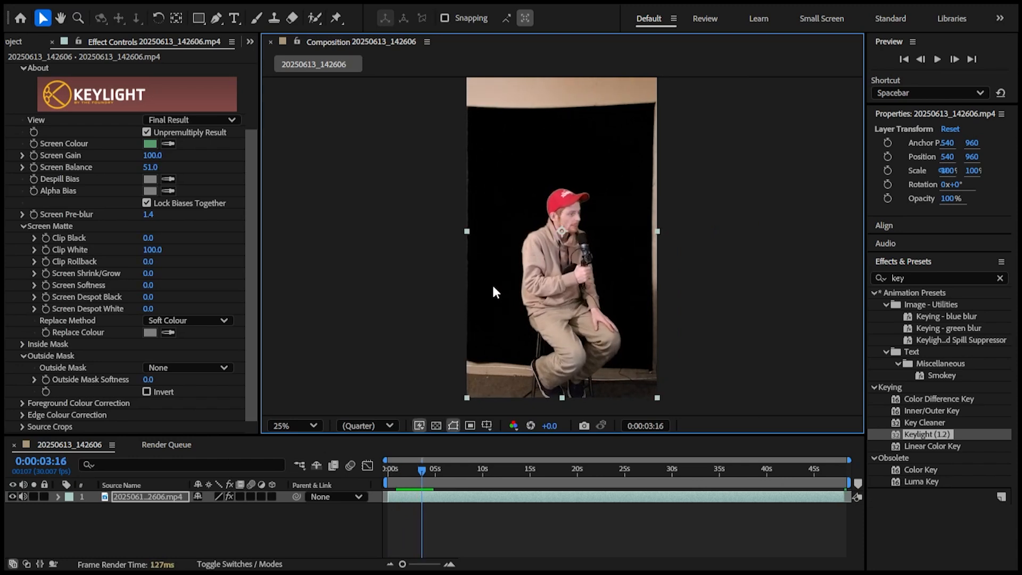
# At the first frame, draw a closed four-point Pen tool mask just inside the backdrop's edges to cut off the surrounding wall and floor
pyautogui.moveTo(420, 468); pyautogui.dragTo(385, 462)
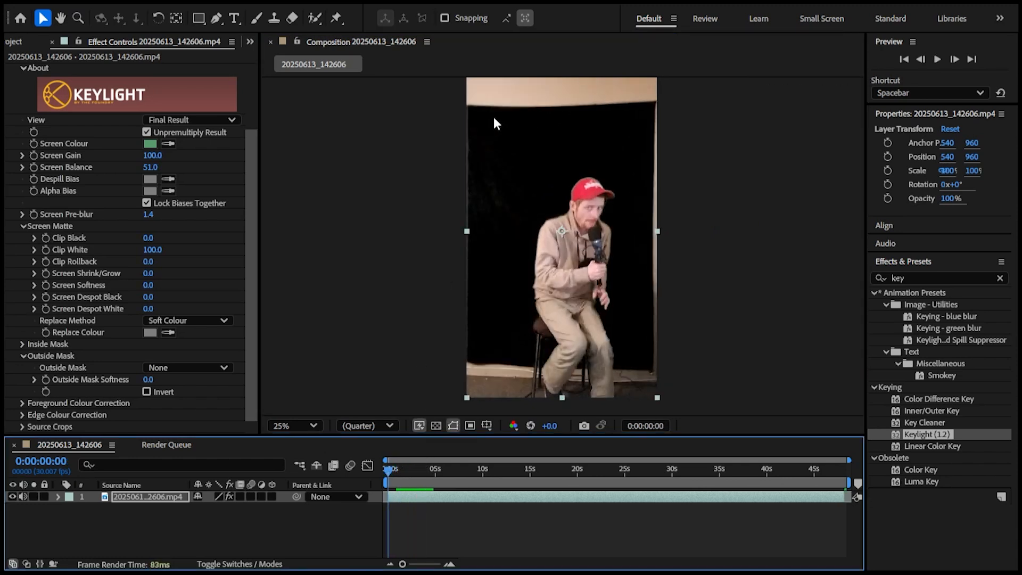
pyautogui.click(214, 20)
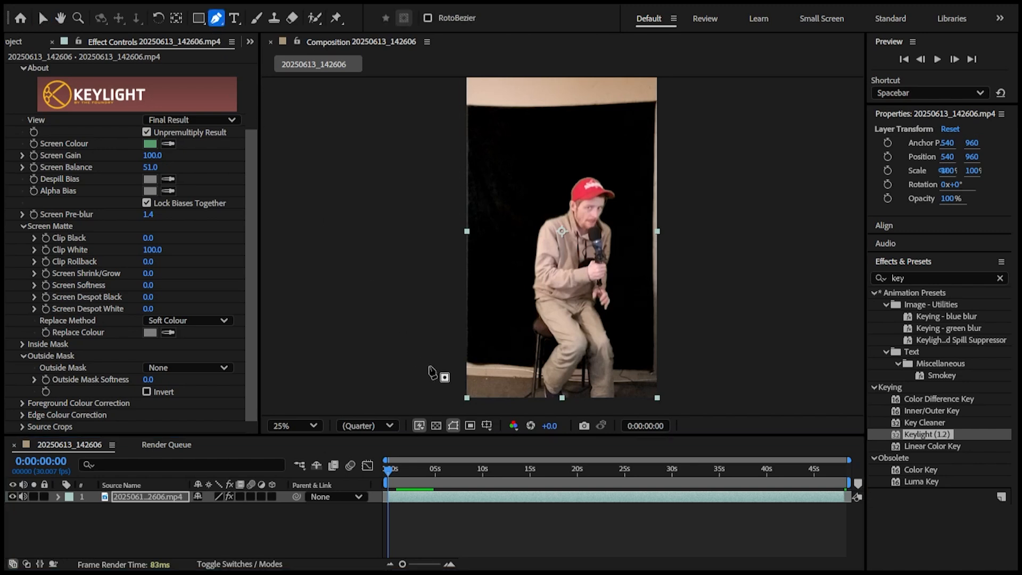
pyautogui.click(469, 360)
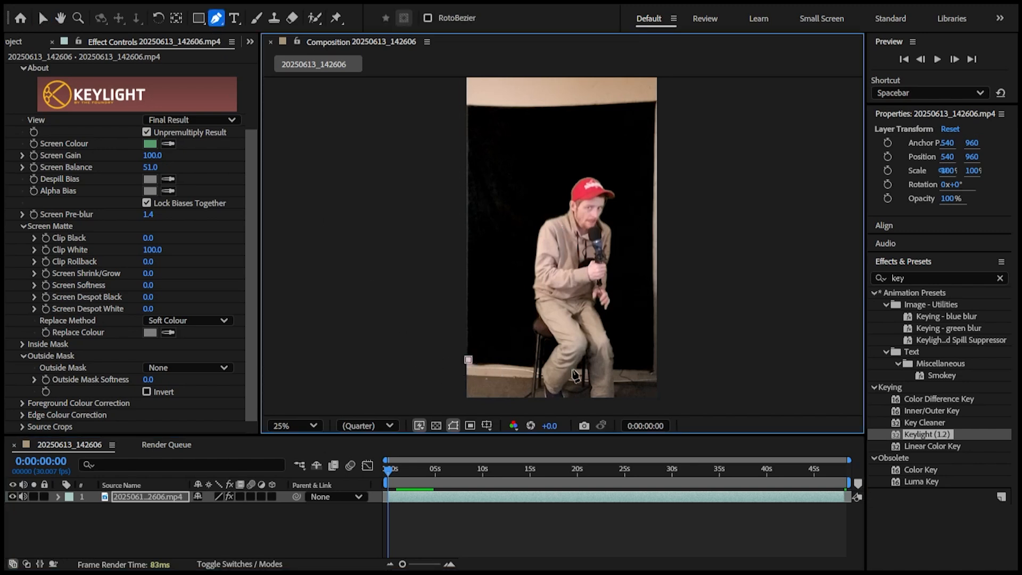
pyautogui.click(649, 368)
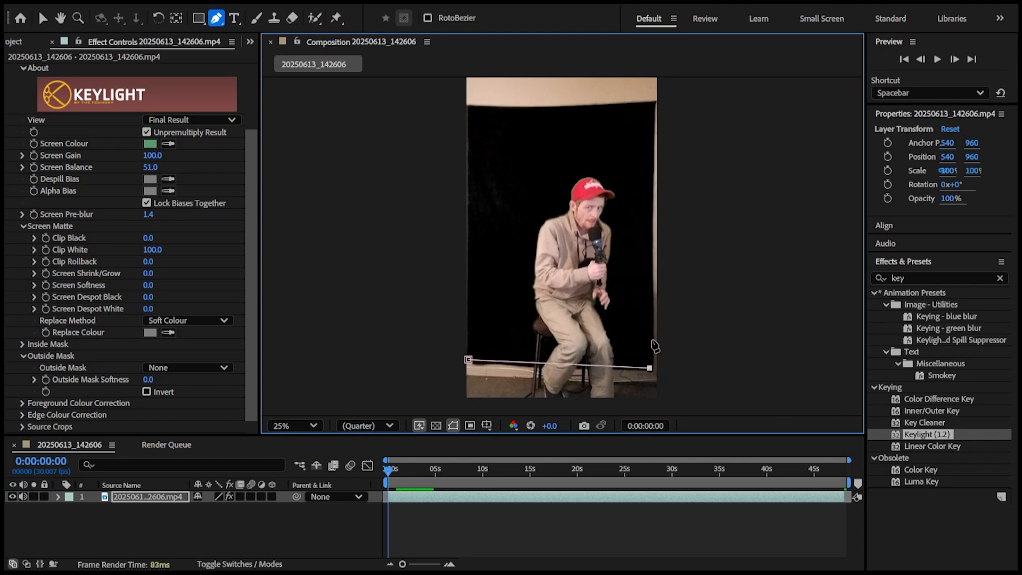
pyautogui.click(652, 107)
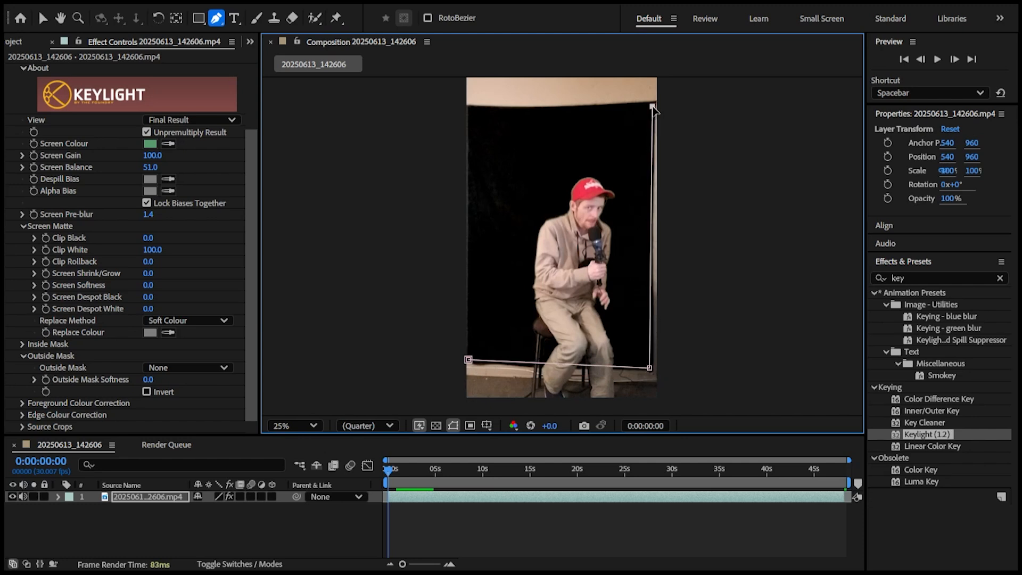
pyautogui.click(470, 108)
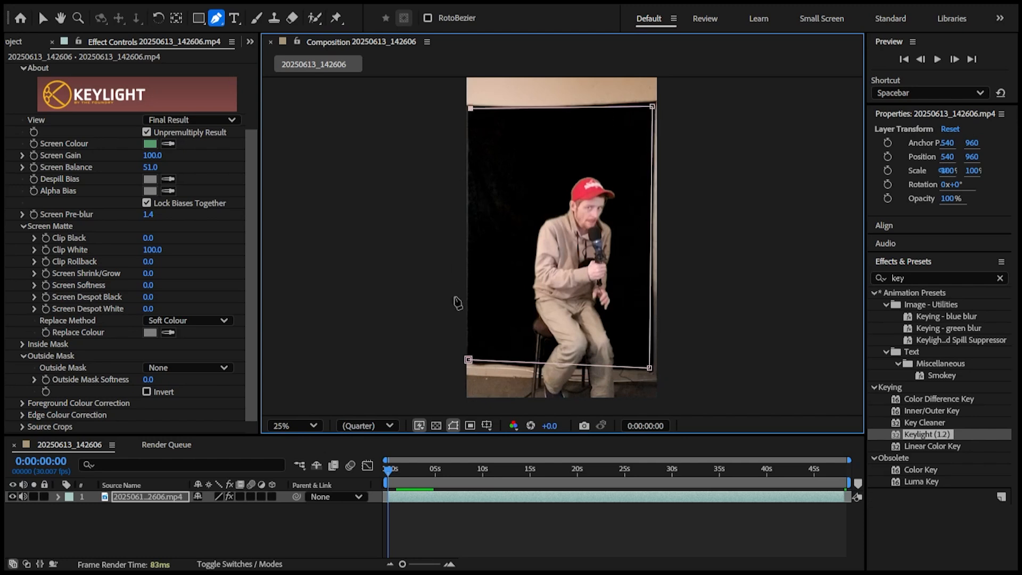
pyautogui.click(468, 360)
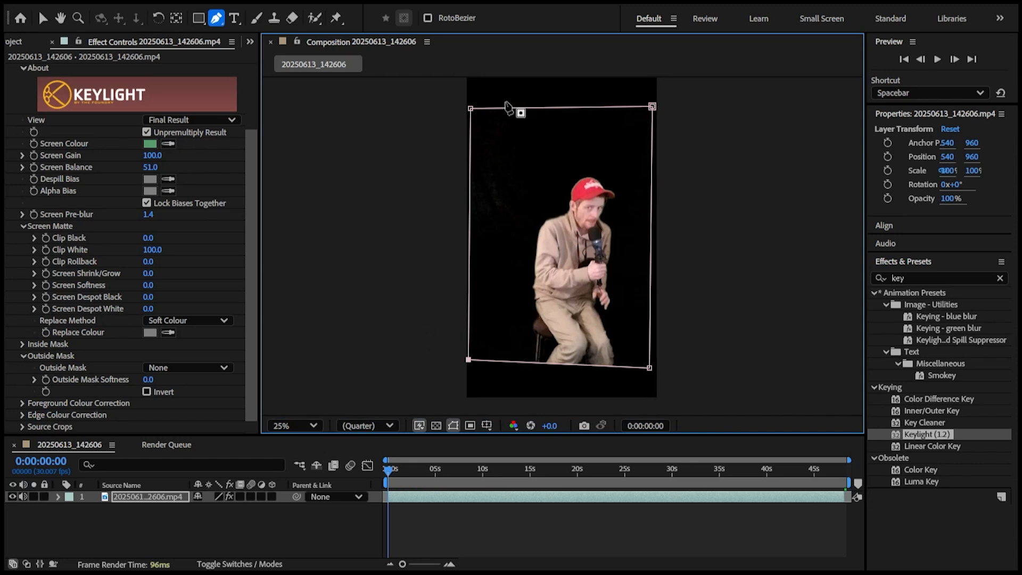
# Preview the masked clip and lower the mask's two upper corners slightly to trim the leftover backdrop edge
pyautogui.press('space')
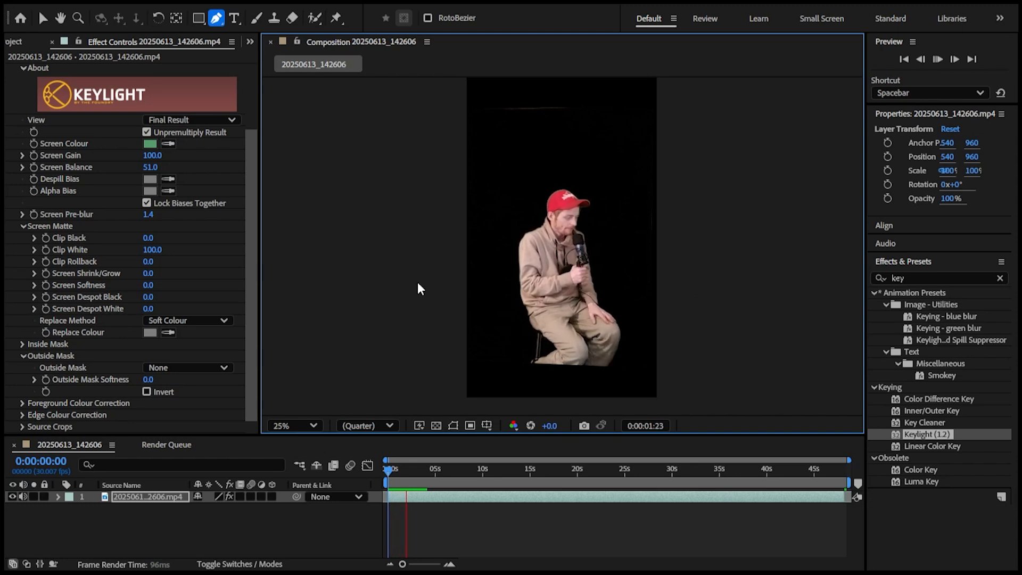
pyautogui.press('space')
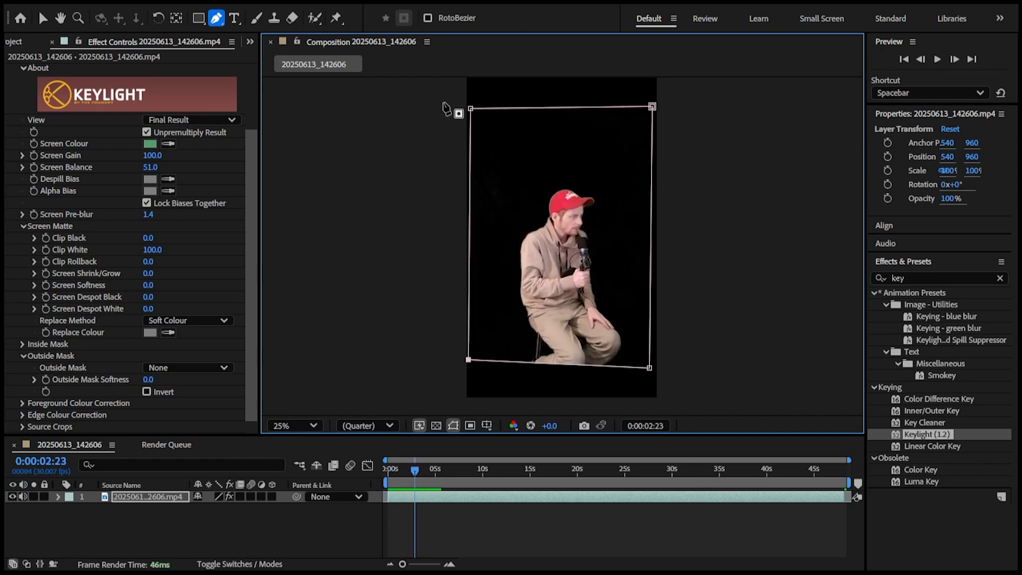
pyautogui.moveTo(471, 106); pyautogui.dragTo(467, 118)
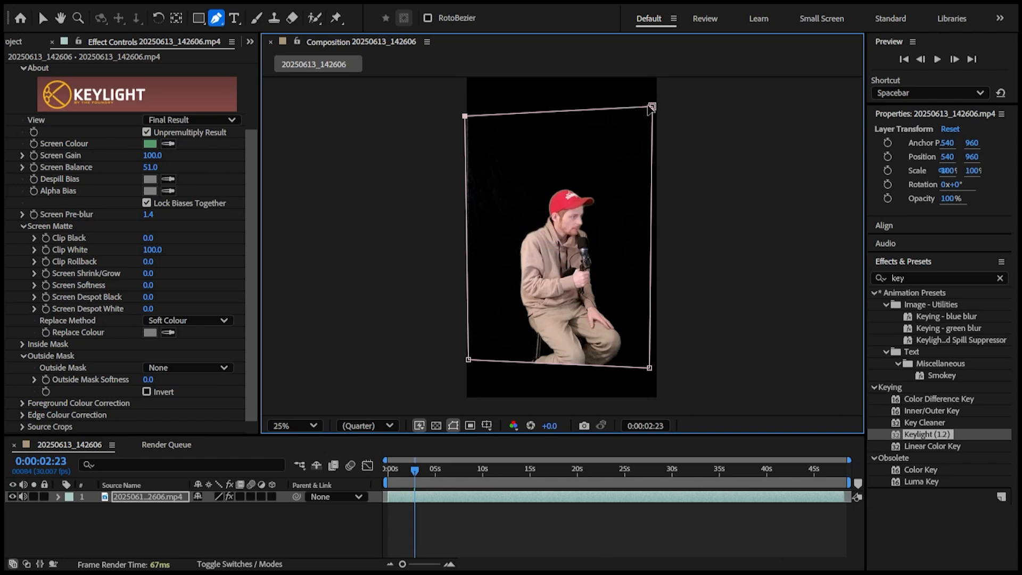
pyautogui.moveTo(651, 107); pyautogui.dragTo(647, 116)
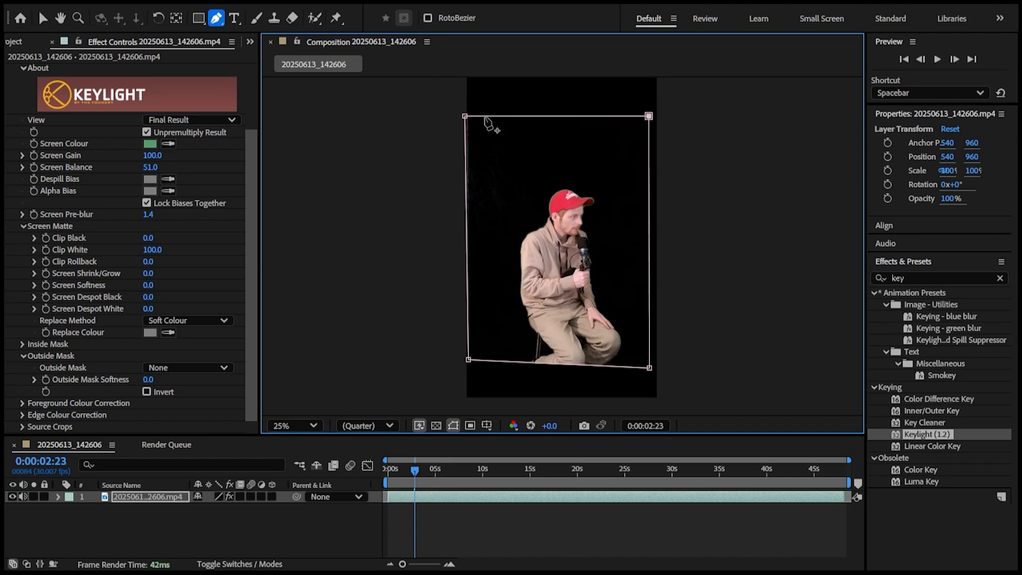
pyautogui.moveTo(465, 115); pyautogui.dragTo(473, 119)
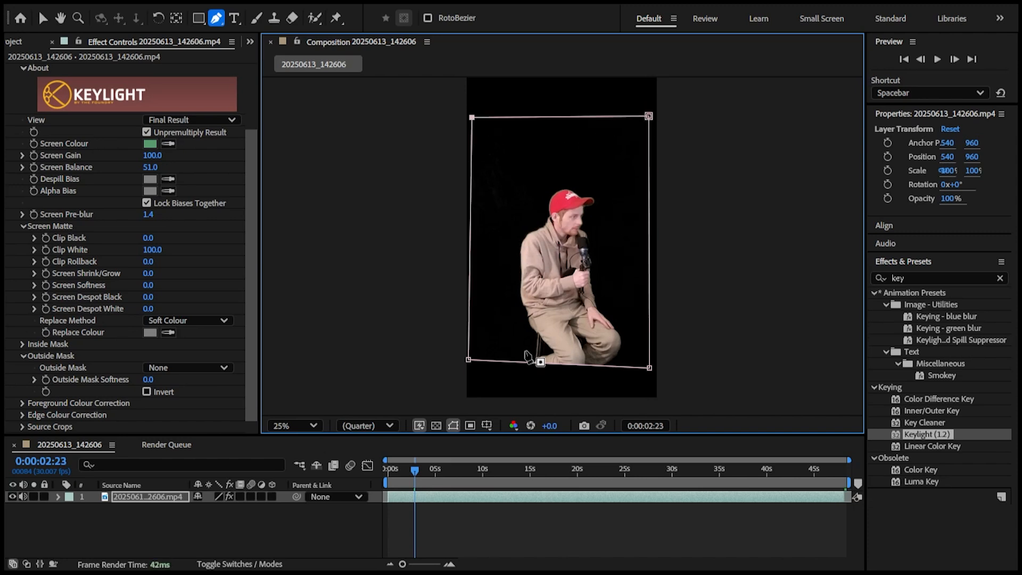
pyautogui.press('space')
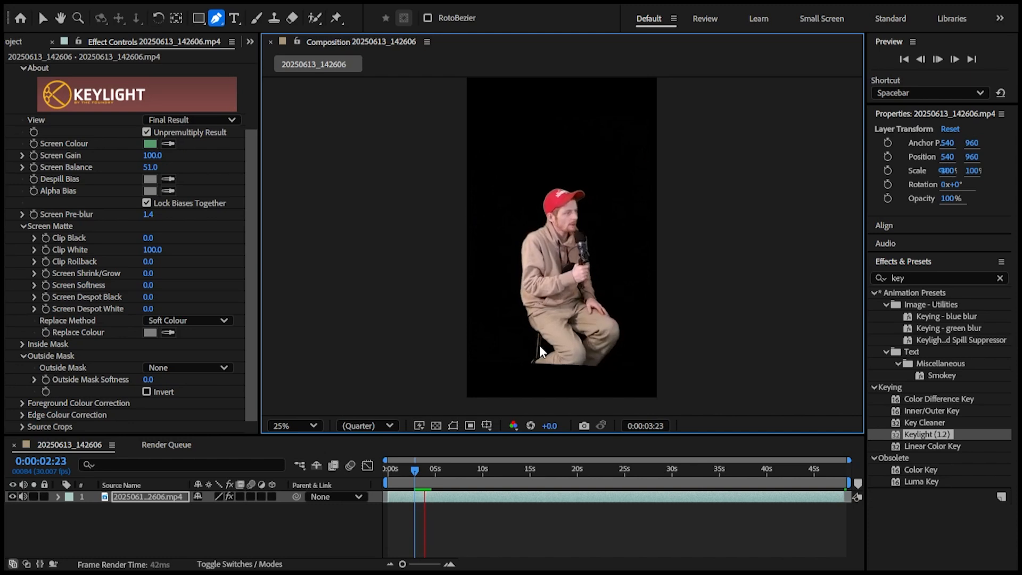
pyautogui.press('space')
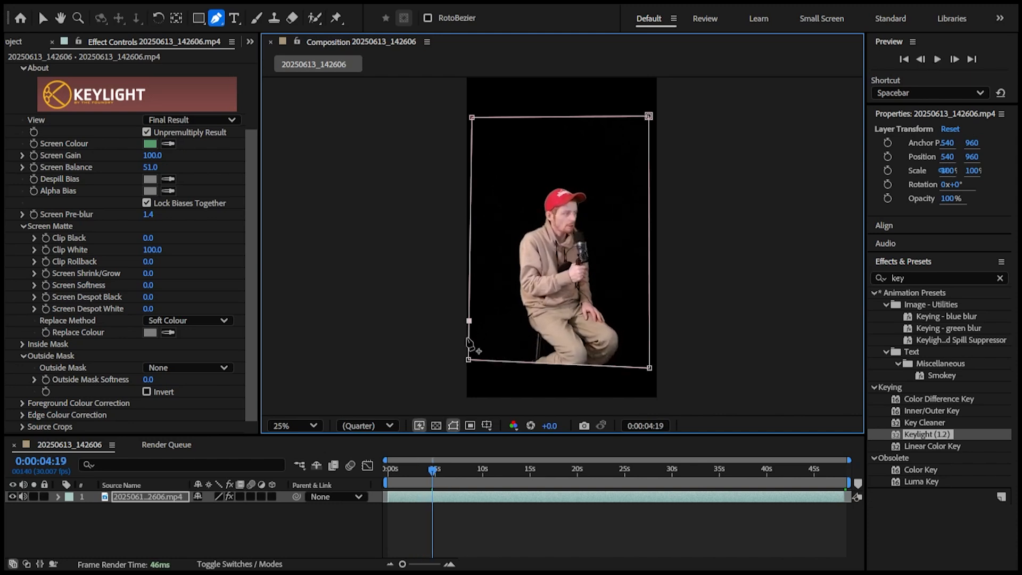
# Try adding points to the mask's lower-left edge and pulling one in toward the subject's legs to cut out the stool
pyautogui.click(469, 344)
pyautogui.moveTo(468, 333); pyautogui.dragTo(554, 354)
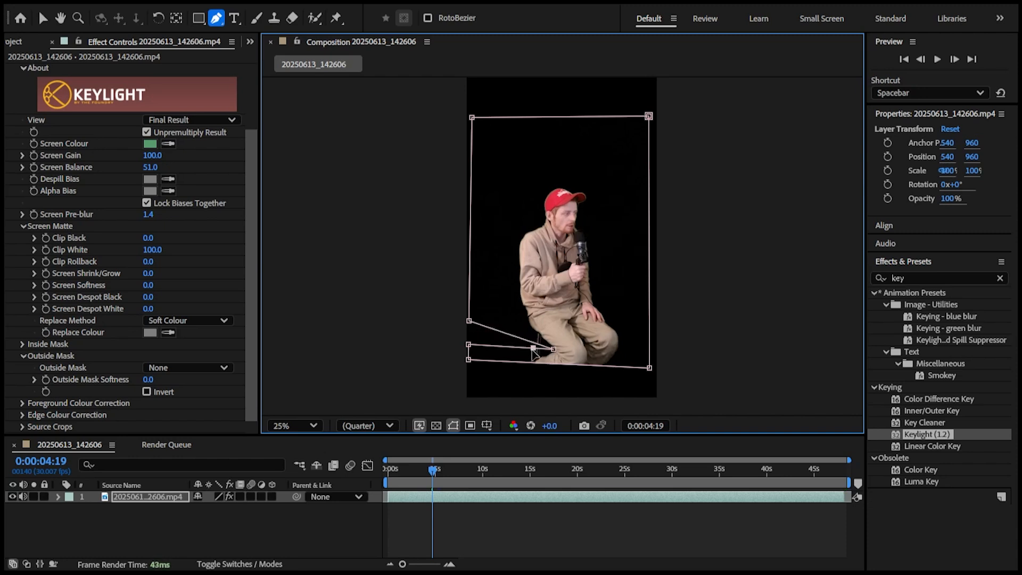
pyautogui.press('v')
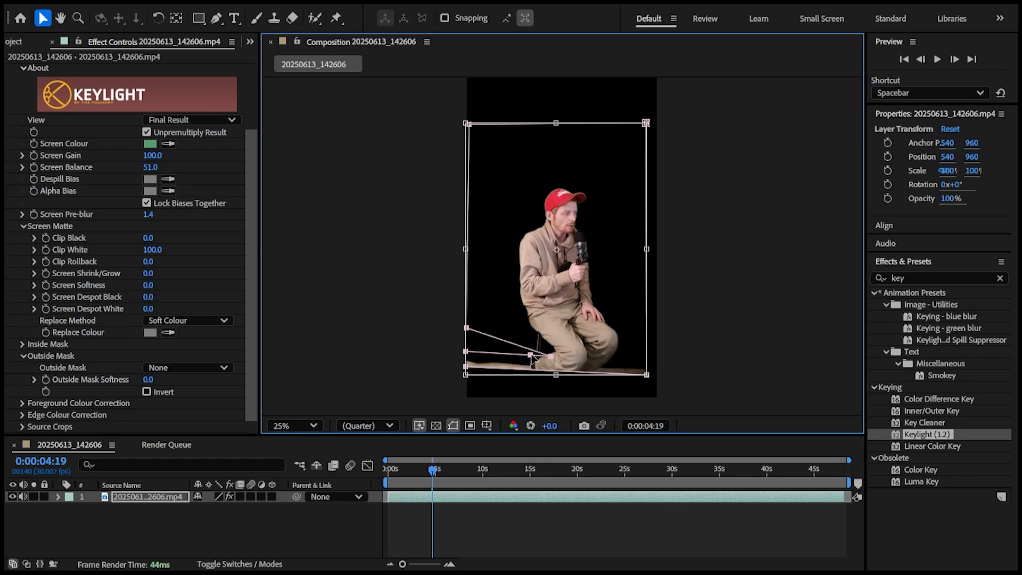
pyautogui.scroll(5, 541, 358)
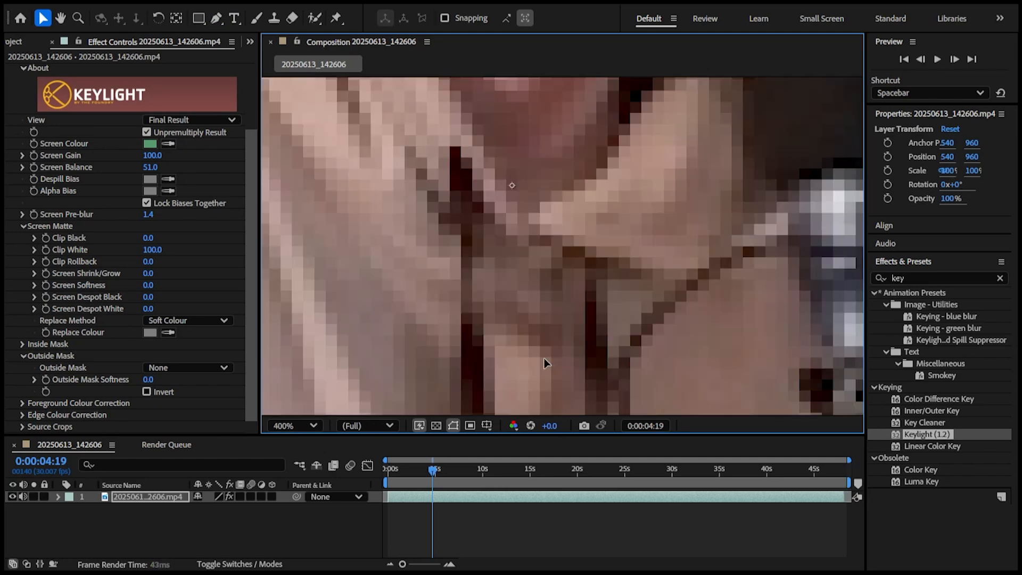
pyautogui.scroll(-3, 564, 370)
pyautogui.moveTo(582, 358); pyautogui.dragTo(592, 237, button='middle')
pyautogui.scroll(1, 518, 356)
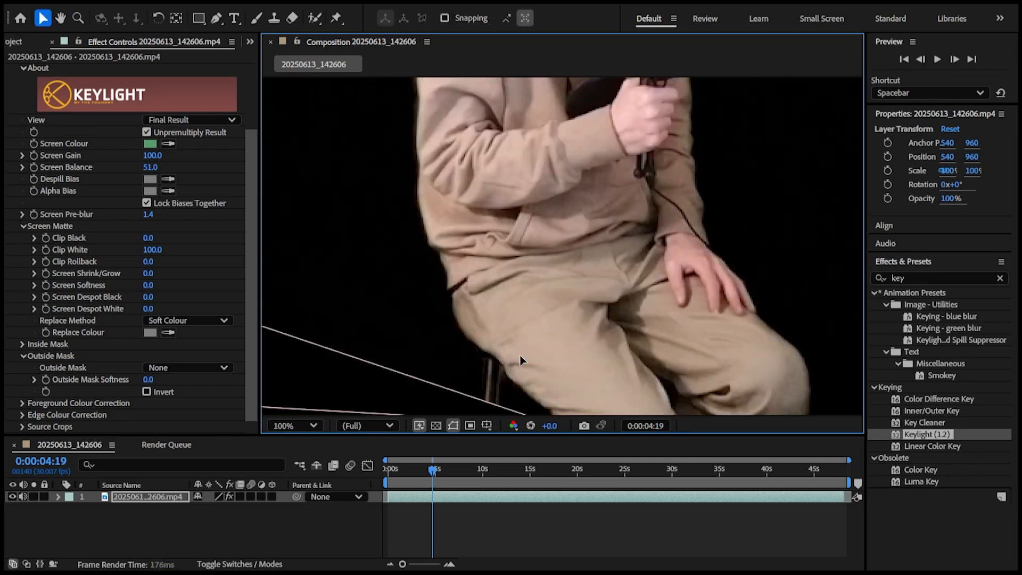
pyautogui.moveTo(527, 328); pyautogui.dragTo(562, 186, button='middle')
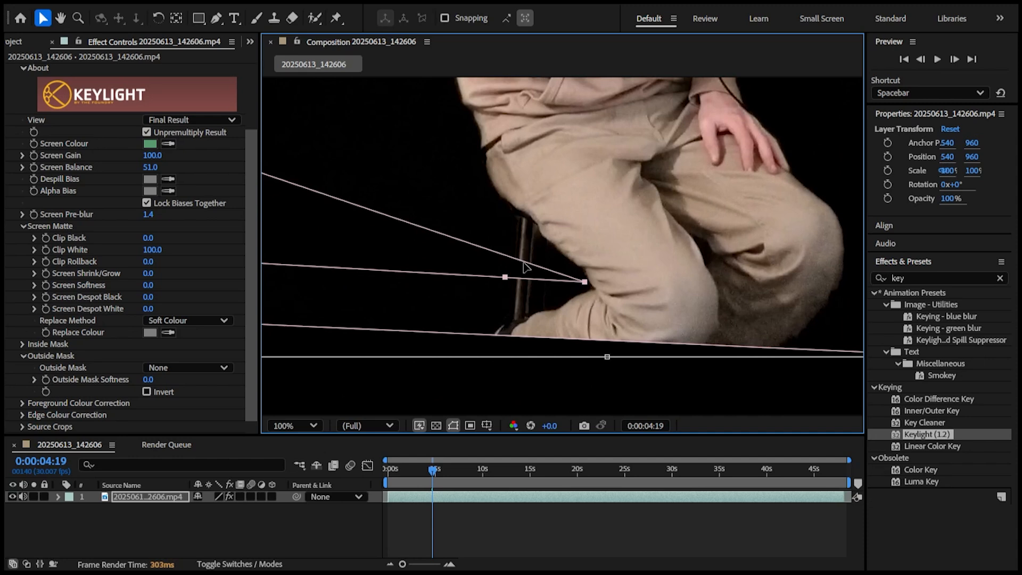
pyautogui.keyDown('ctrl'); pyautogui.click(505, 277); pyautogui.keyUp('ctrl')
pyautogui.scroll(-8, 492, 256)
pyautogui.scroll(6, 491, 248)
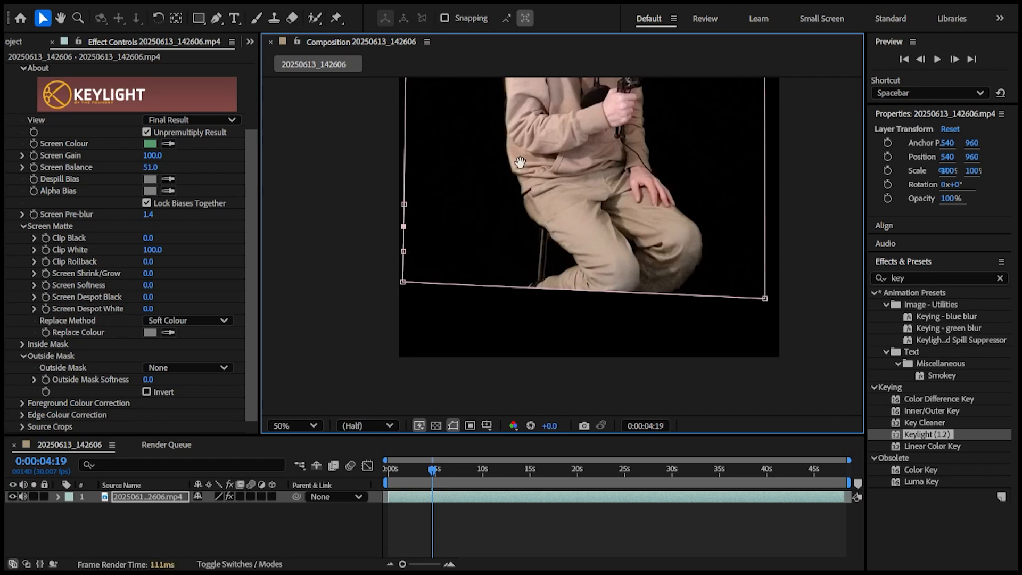
# Move the keyed clip down to position 568, 1152 so the legs meet the frame's lower edge, and preview it before returning to the start
pyautogui.scroll(-2, 500, 234)
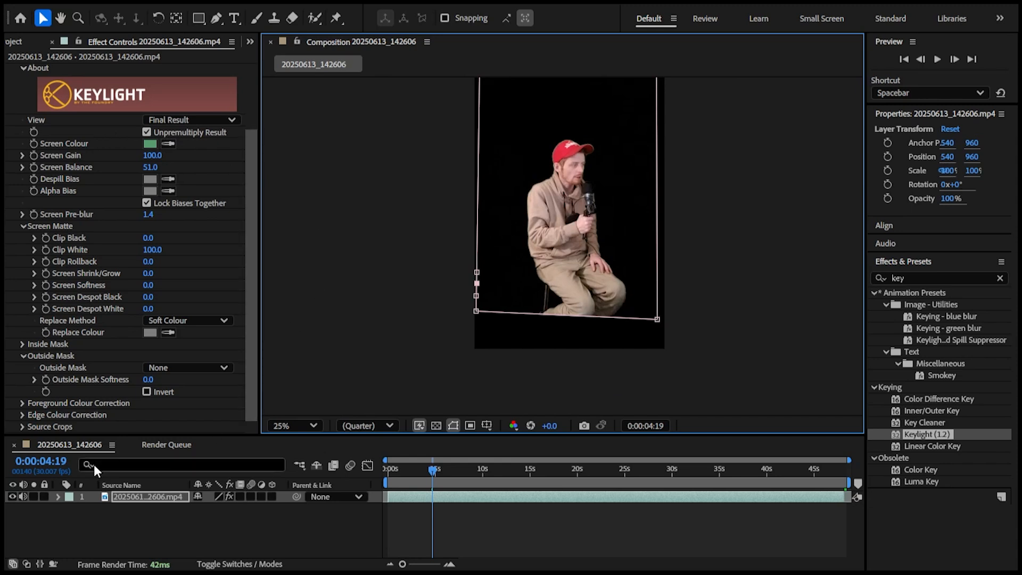
pyautogui.click(43, 18)
pyautogui.click(606, 187)
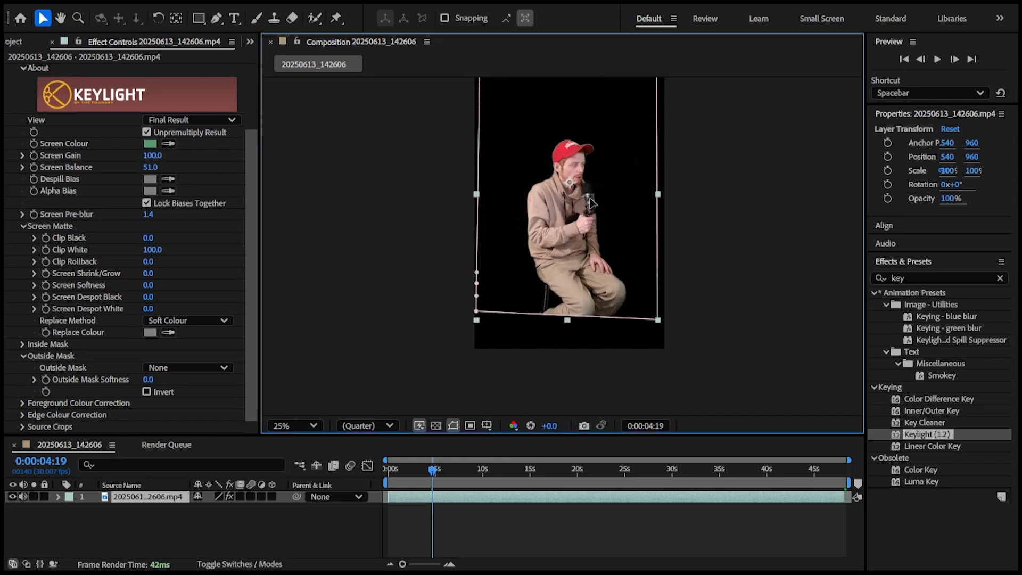
pyautogui.moveTo(589, 201); pyautogui.dragTo(596, 234)
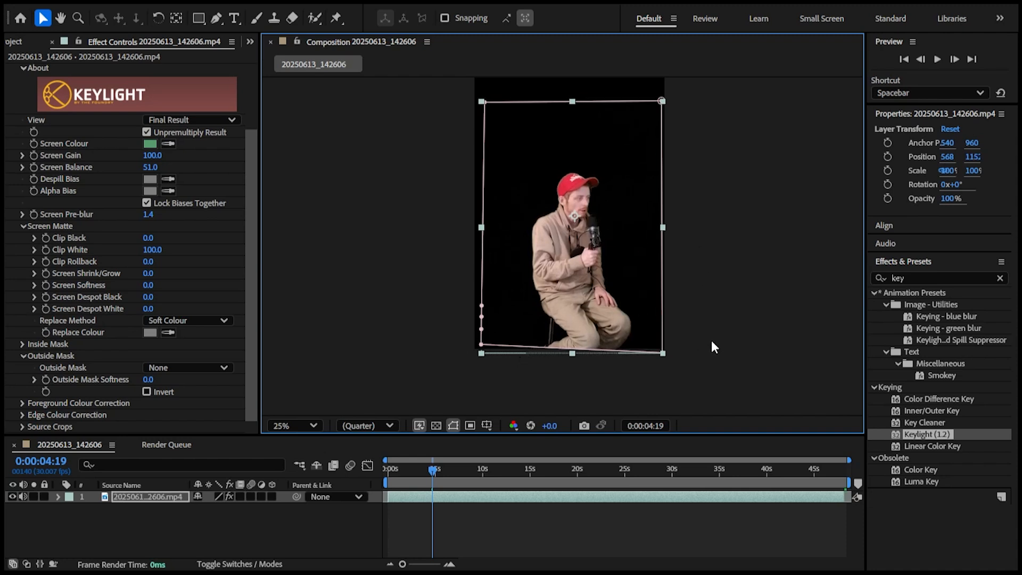
pyautogui.press('space')
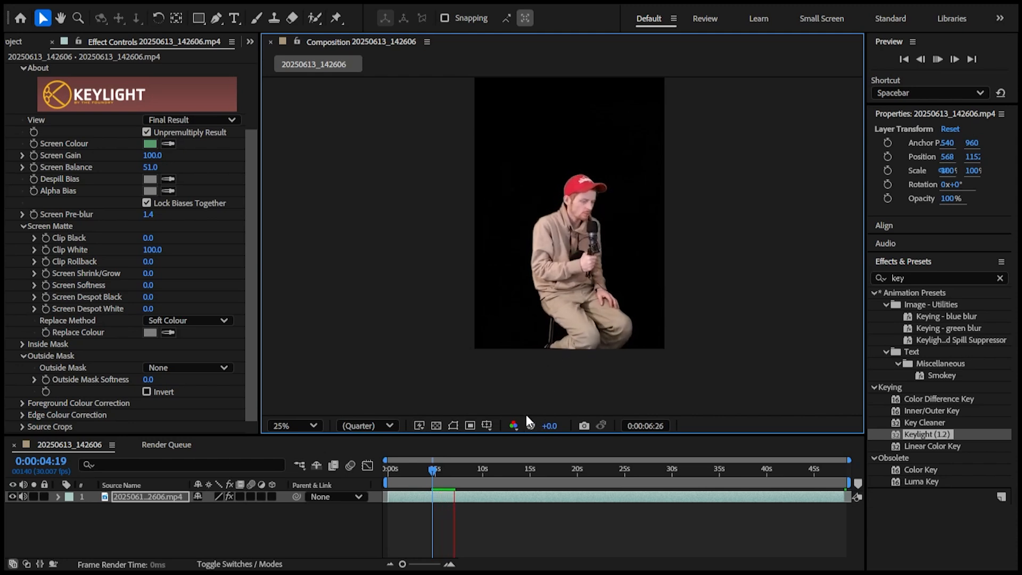
pyautogui.press('space')
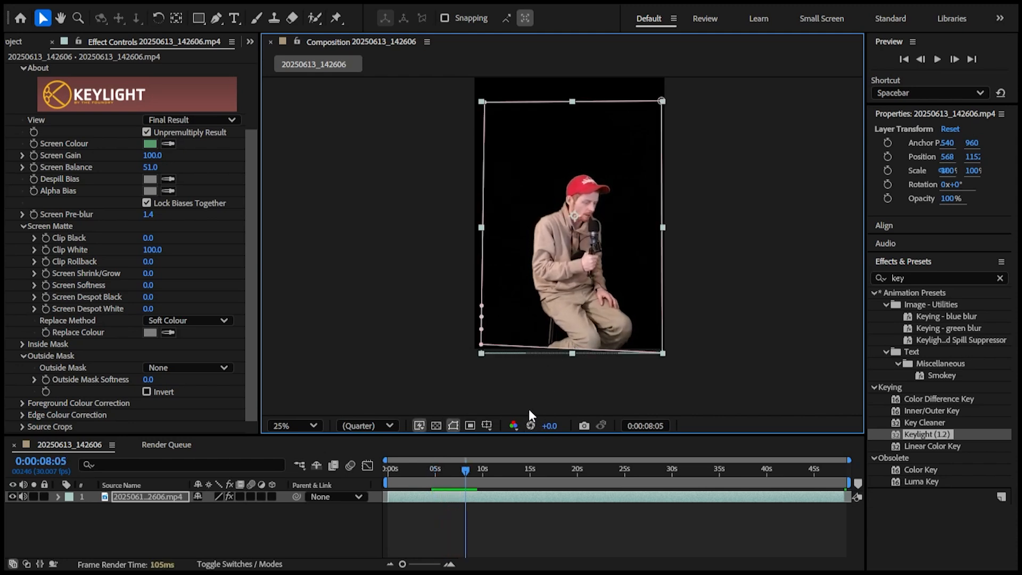
pyautogui.moveTo(473, 465); pyautogui.dragTo(386, 467)
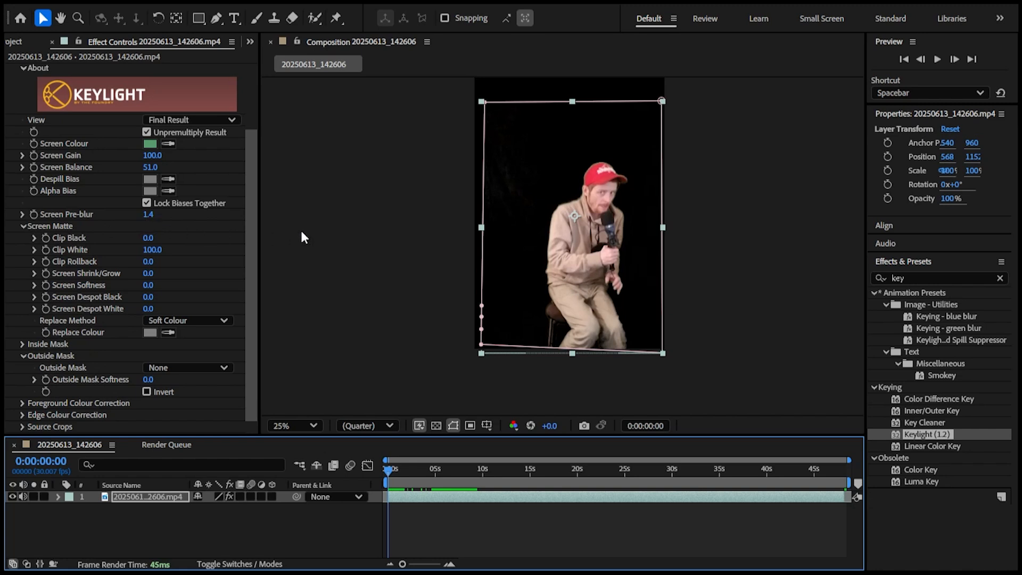
# Add the composition to the render queue and delete the older queued entry that outputs 20250613_142606_1.mp4
pyautogui.hotkey('ctrl', 'm')
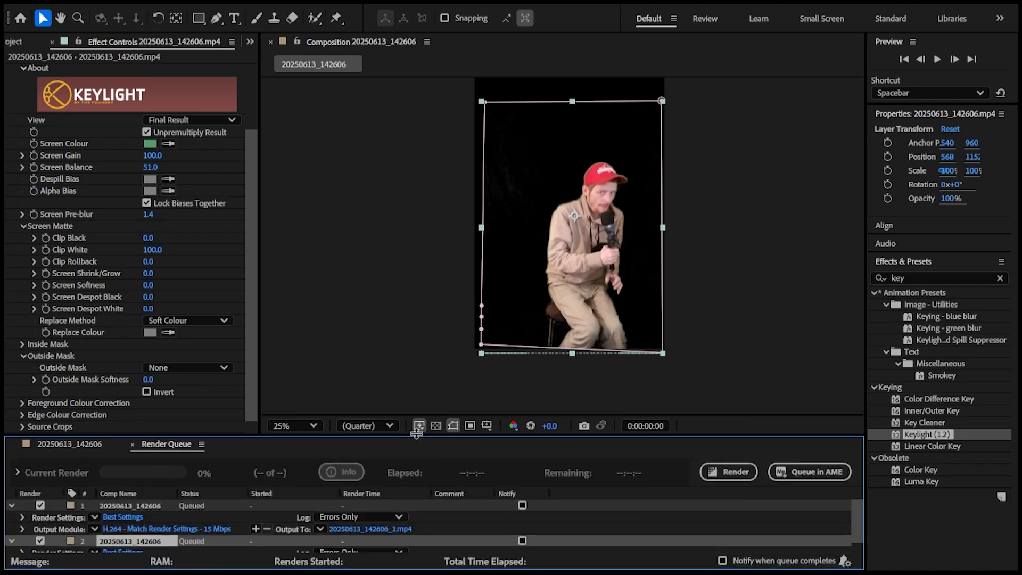
pyautogui.moveTo(416, 435); pyautogui.dragTo(418, 346)
pyautogui.click(139, 418)
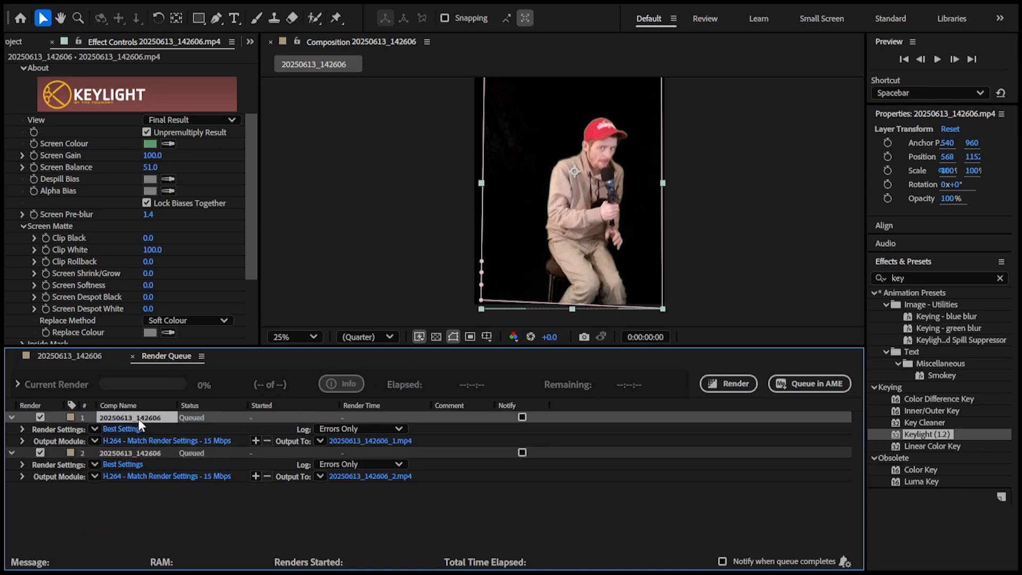
pyautogui.press('Delete')
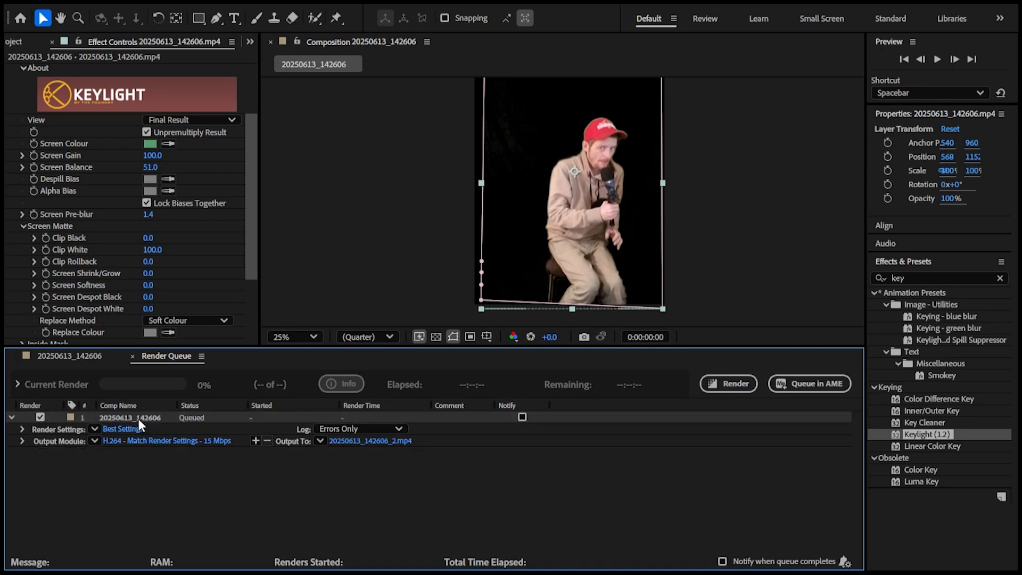
# Set the queued item's output module to QuickTime format with RGB + Alpha channels
pyautogui.click(201, 441)
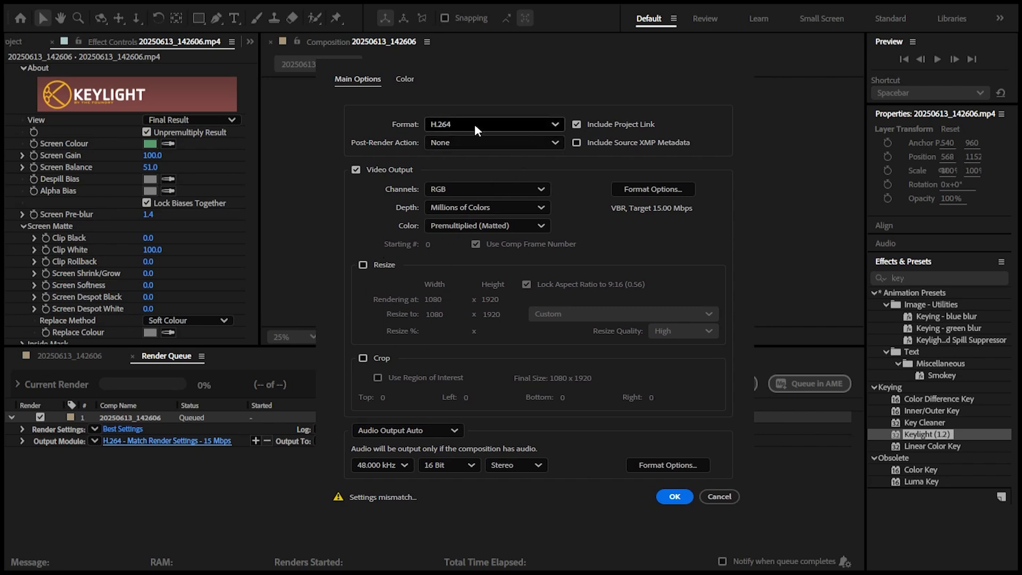
pyautogui.click(469, 297)
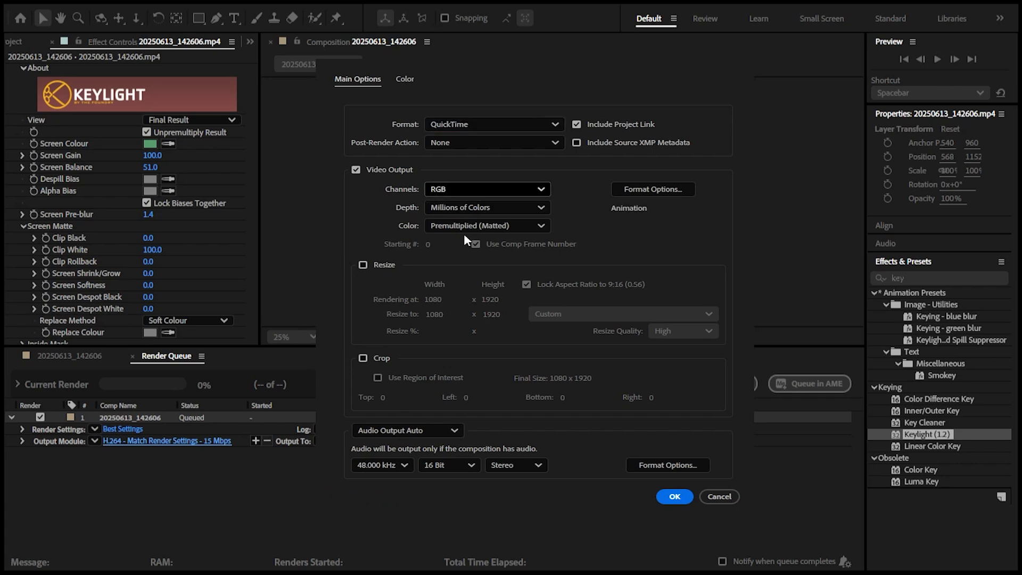
pyautogui.click(473, 245)
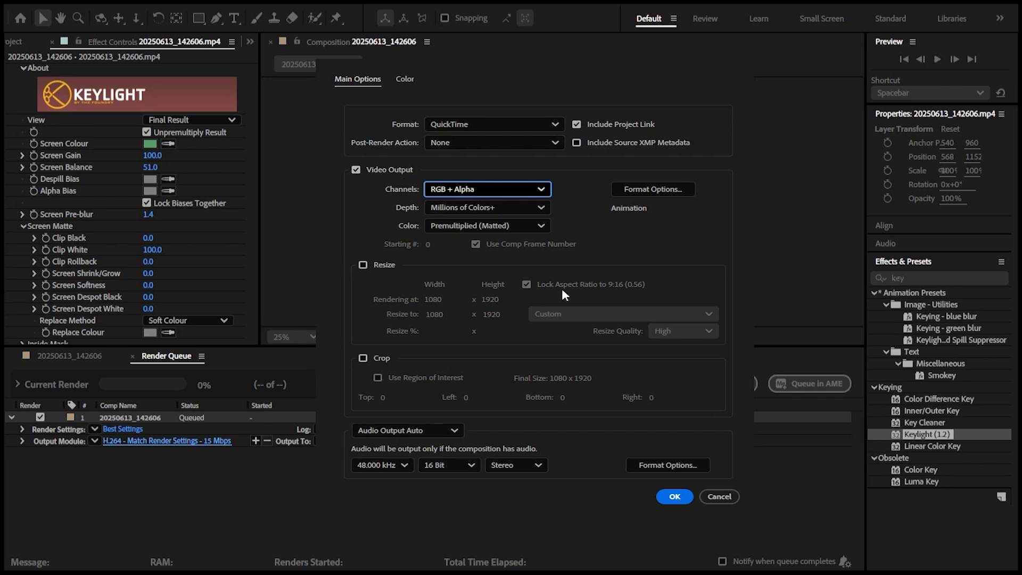
pyautogui.click(672, 496)
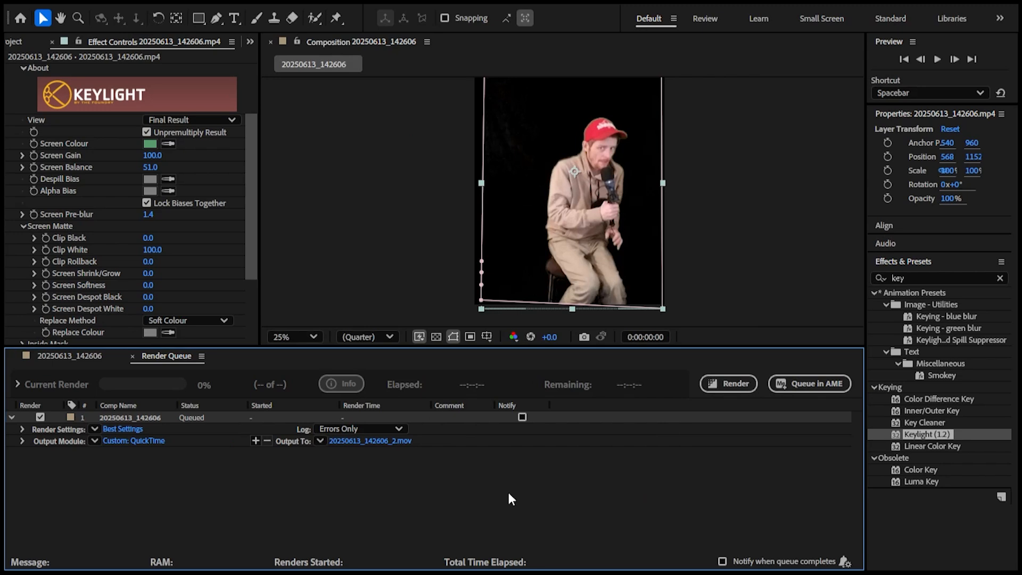
# Set the render's output location to the Desktop with the file name tuorial
pyautogui.click(373, 442)
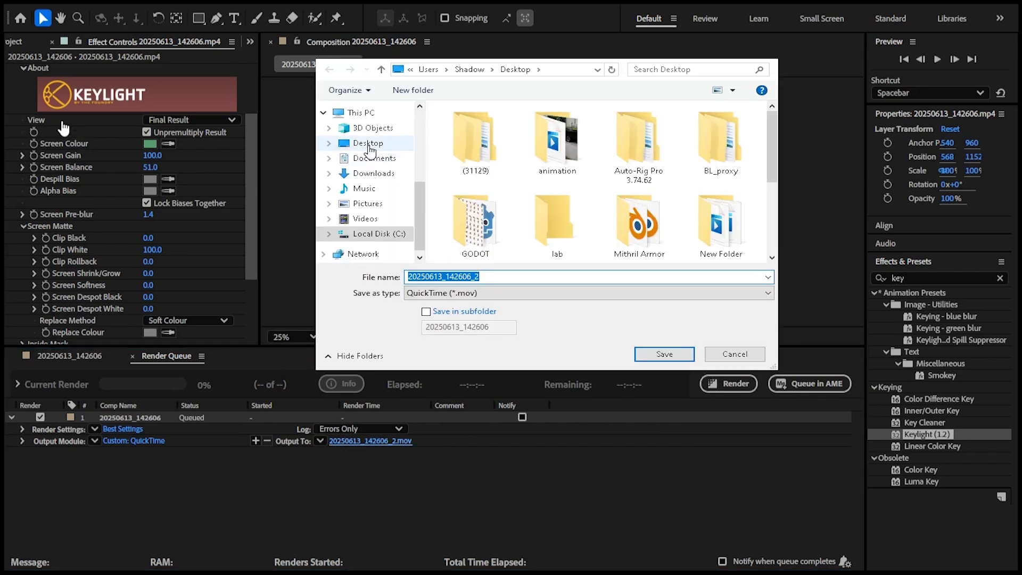
pyautogui.click(368, 144)
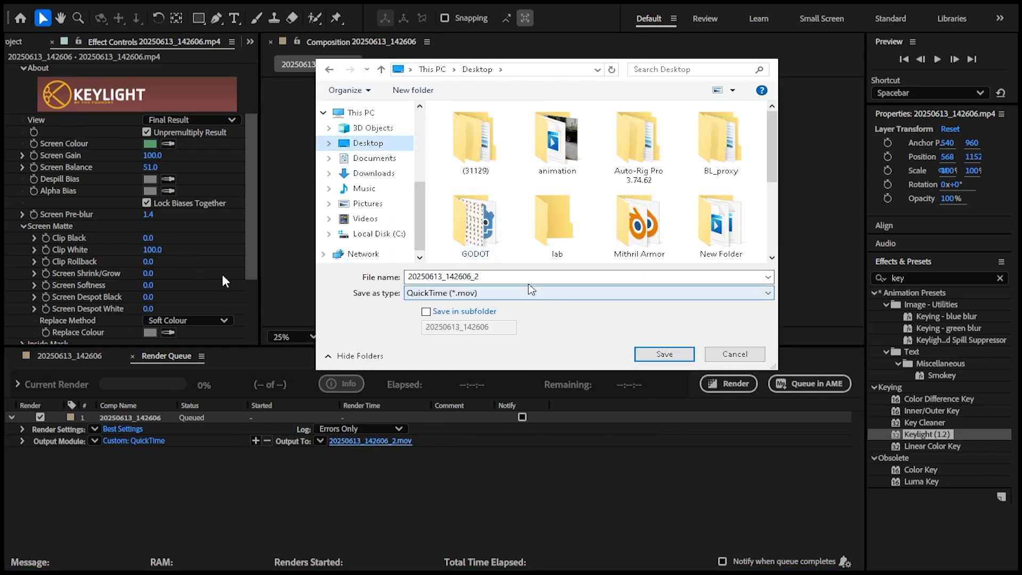
pyautogui.click(560, 276)
pyautogui.write('tu')
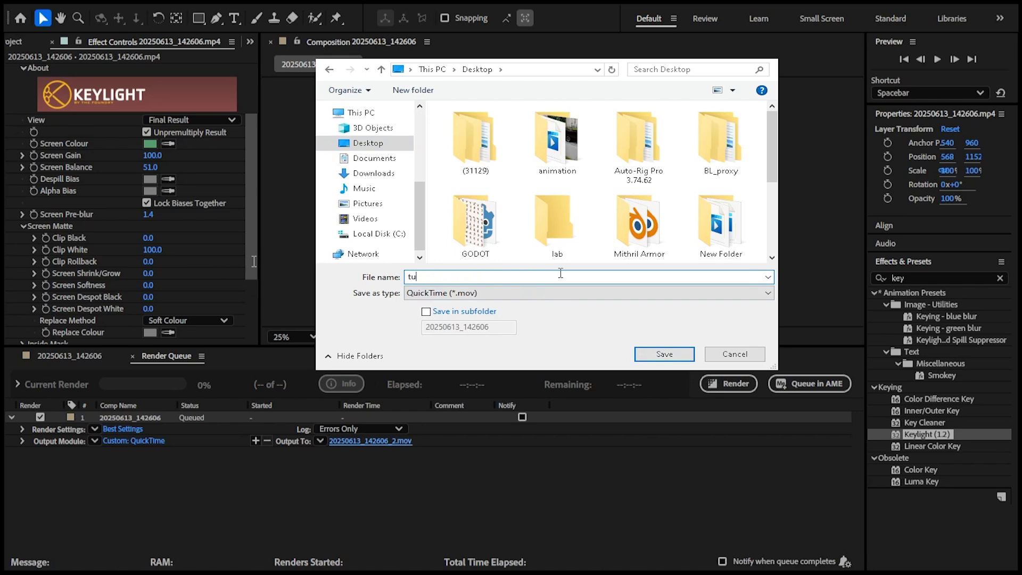
pyautogui.write('torial')
pyautogui.press('Return')
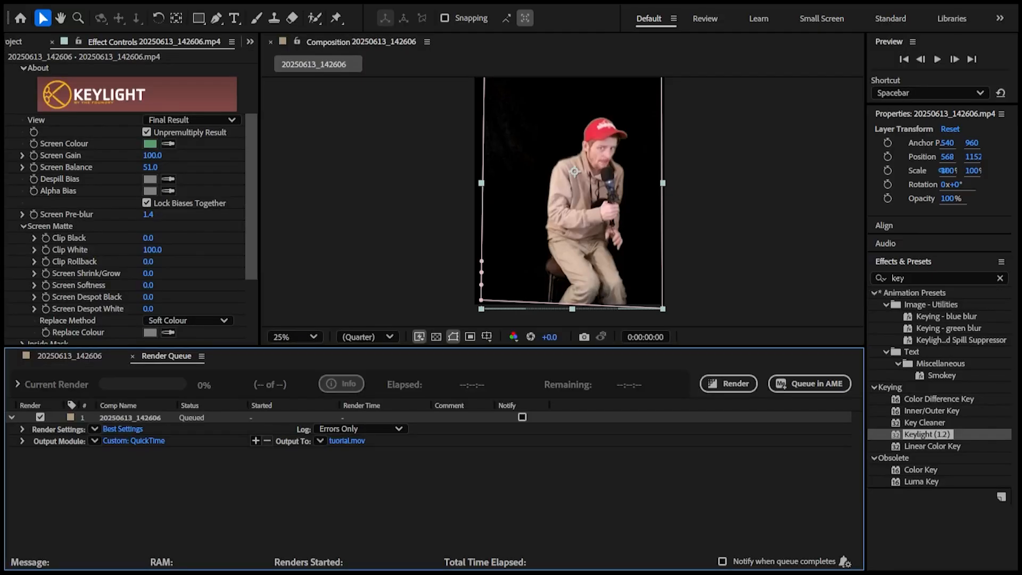
# Start rendering the queued composition, stop it after a few seconds and delete the stopped entry
pyautogui.click(730, 384)
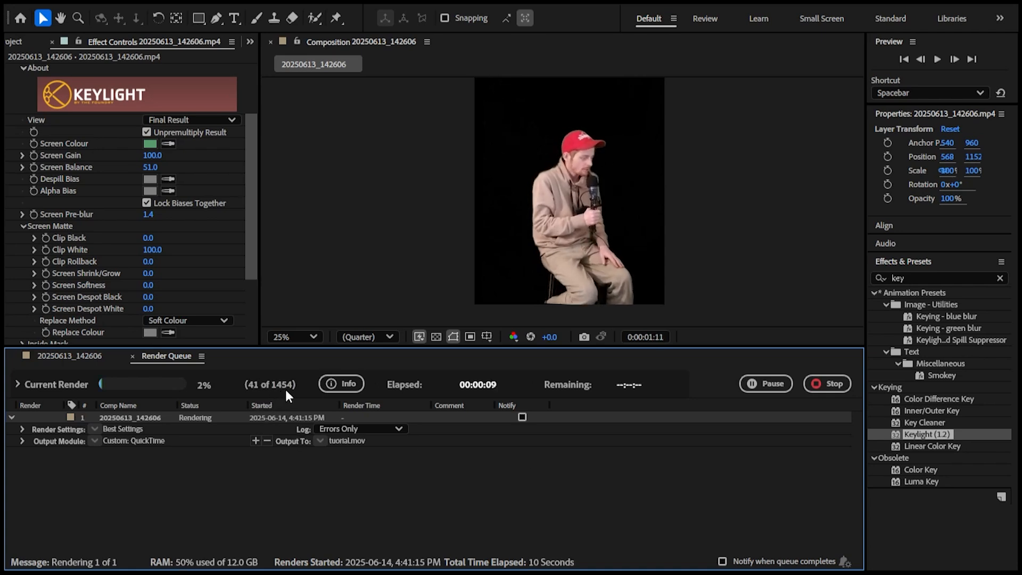
pyautogui.click(811, 382)
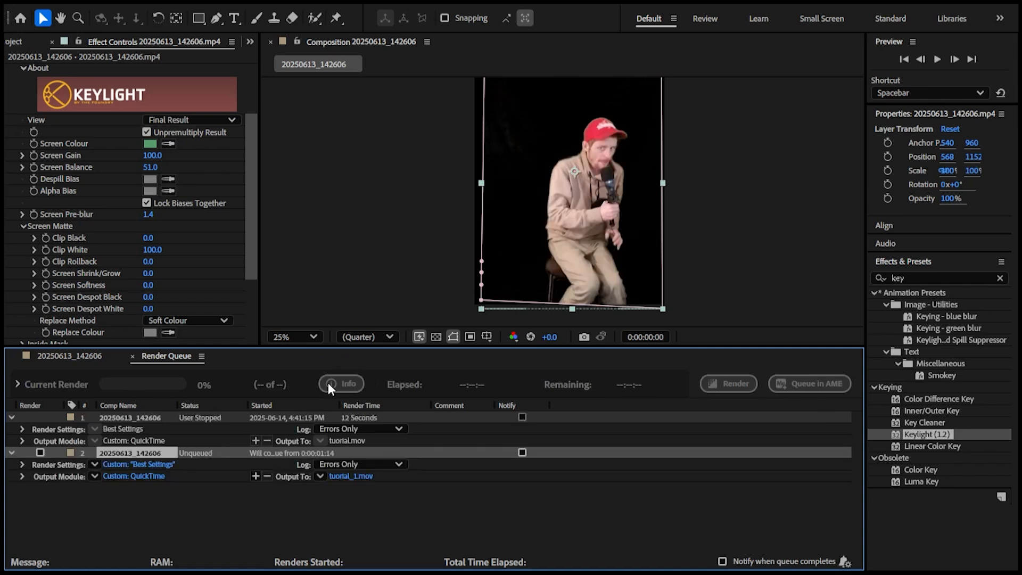
pyautogui.click(149, 418)
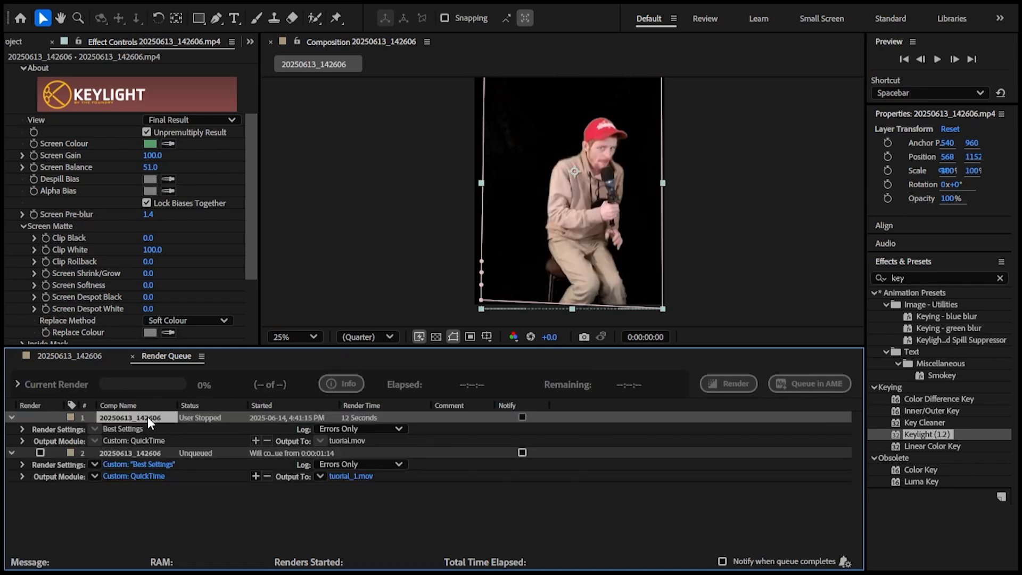
pyautogui.press('Delete')
# In the composition's timeline, trim the clip's end to about 35 seconds and trim the composition to a work area ending there
pyautogui.click(75, 356)
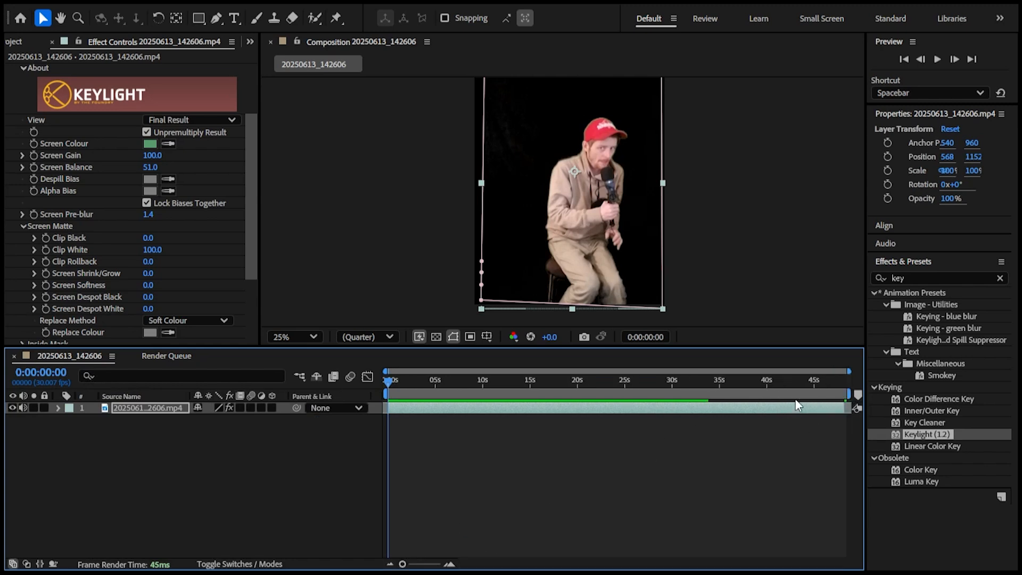
pyautogui.moveTo(846, 408)
pyautogui.mouseDown()
pyautogui.moveTo(833, 407)
pyautogui.moveTo(846, 407)
pyautogui.mouseUp()
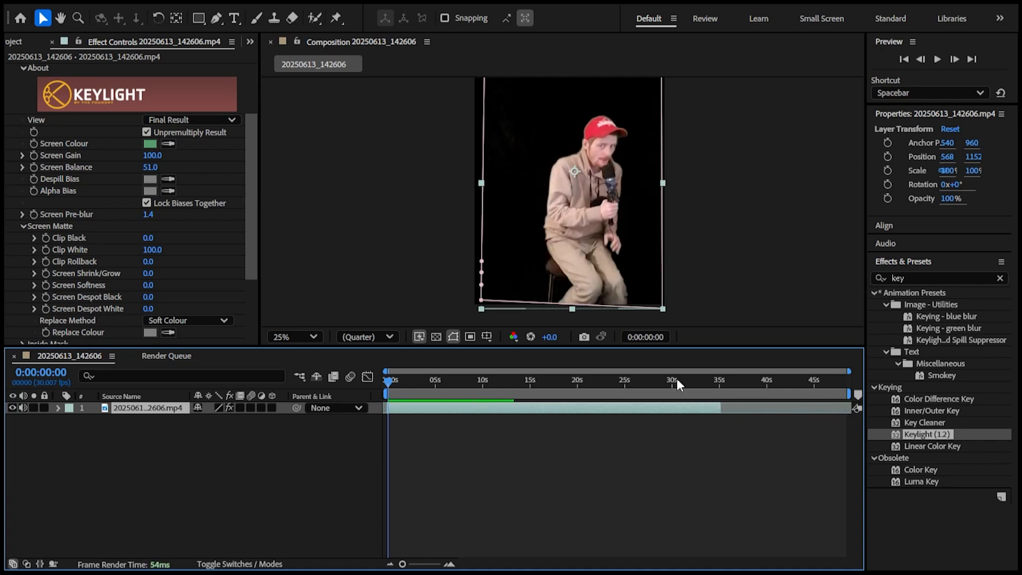
pyautogui.moveTo(674, 379); pyautogui.dragTo(710, 384)
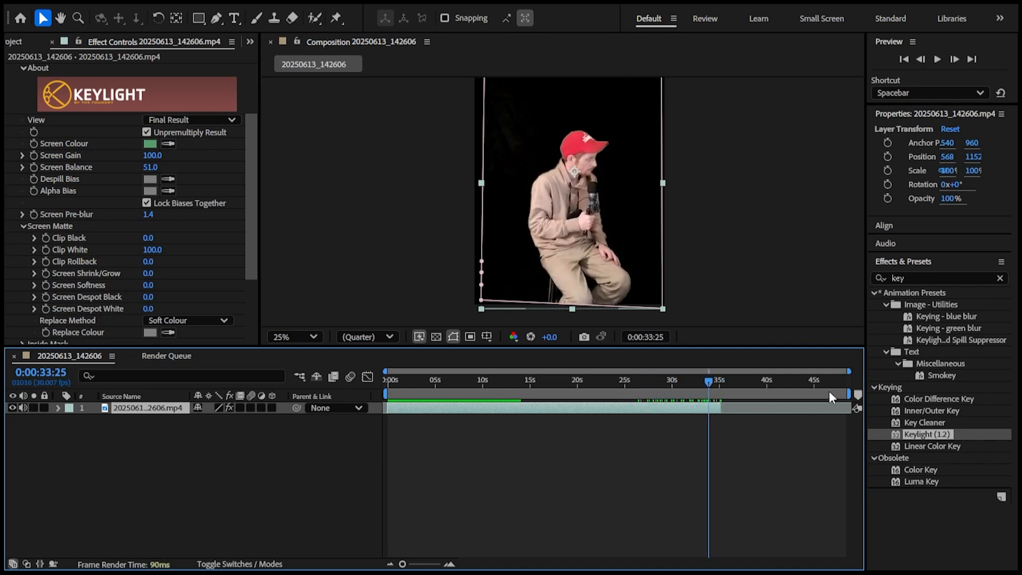
pyautogui.moveTo(848, 395); pyautogui.dragTo(722, 394)
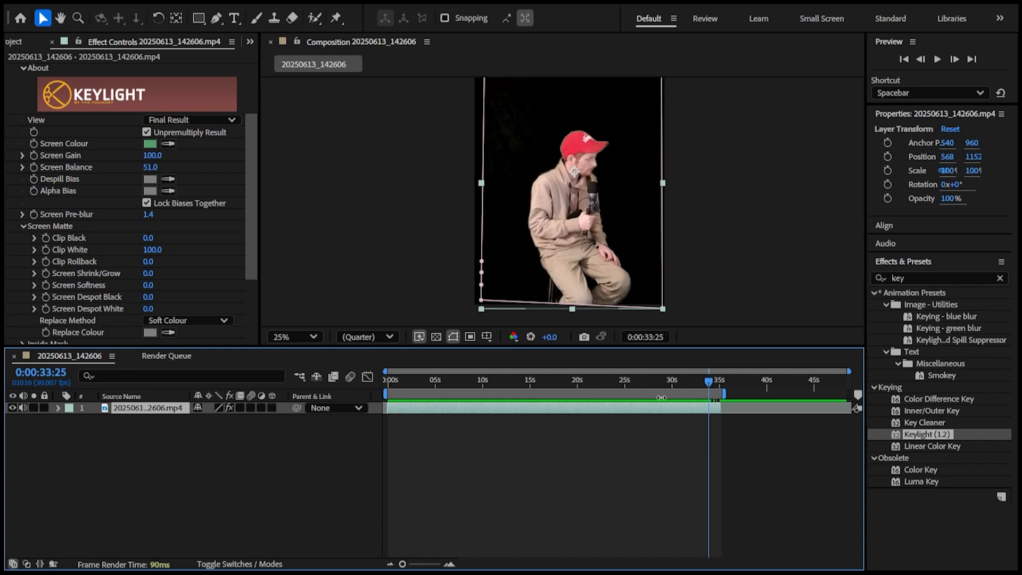
pyautogui.hotkey('ctrl', 'shift', 'x')
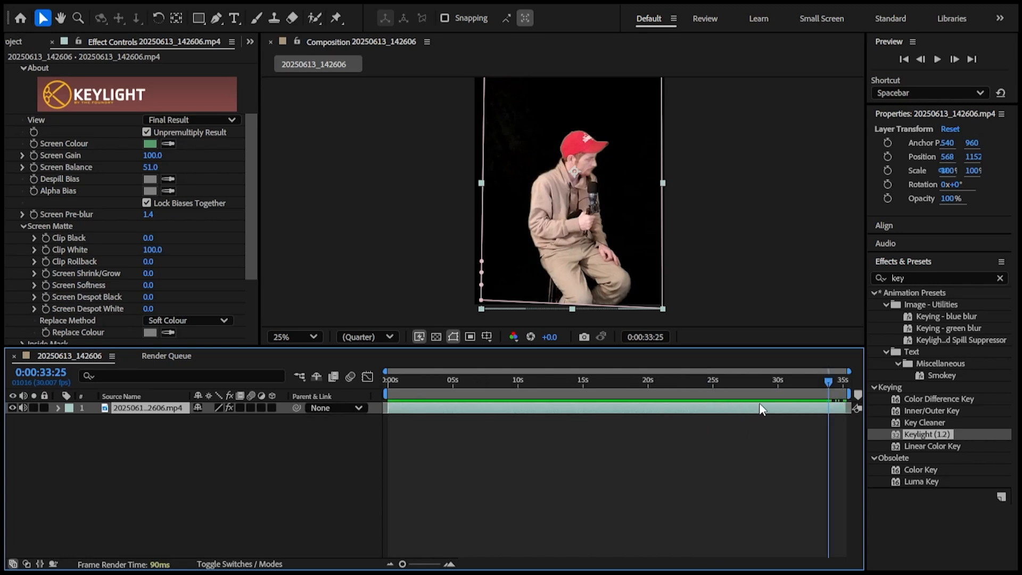
# Play back the beginning of the trimmed composition to check the keyed subject
pyautogui.click(397, 380)
pyautogui.press('space')
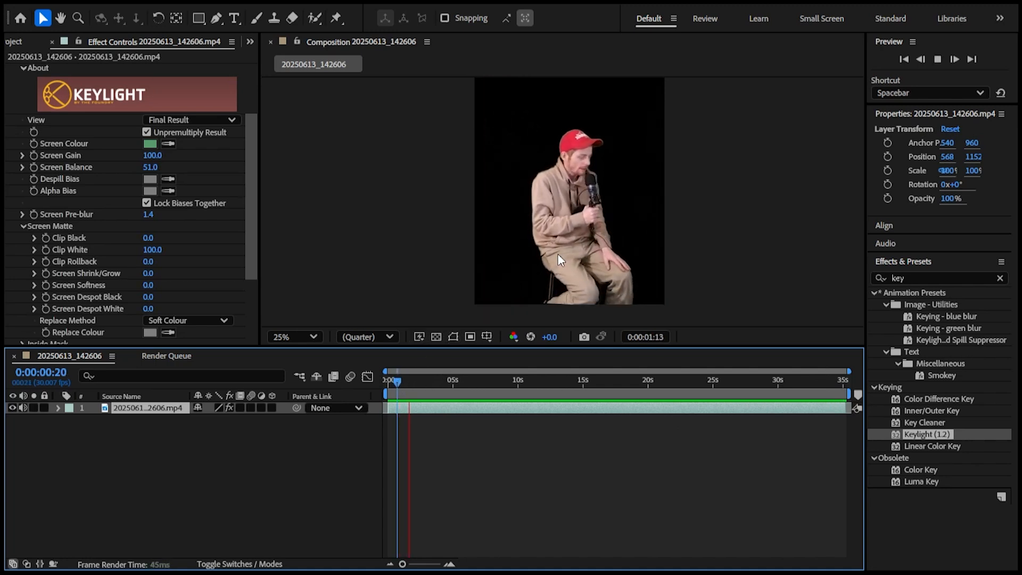
pyautogui.press('space')
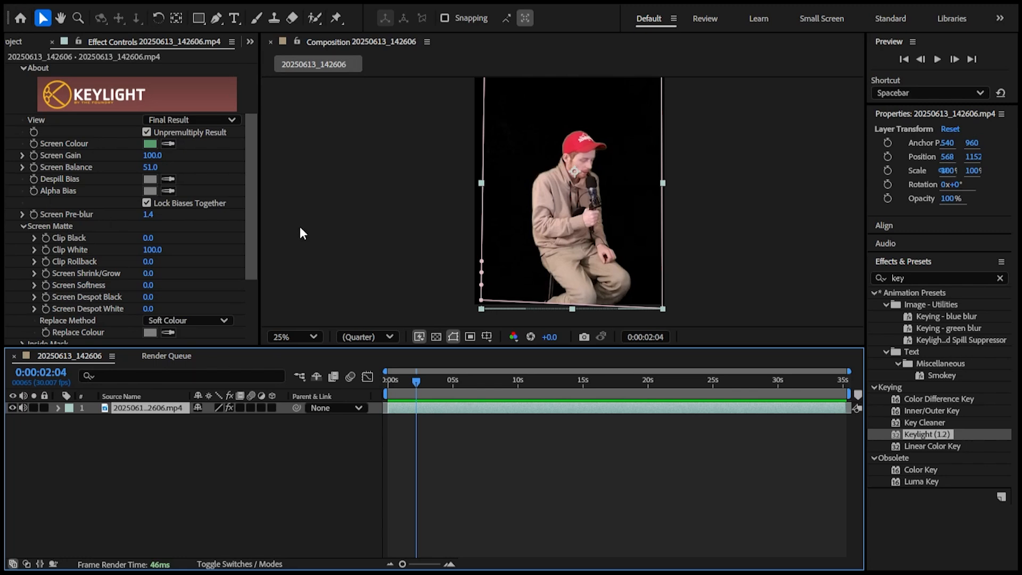
# Add the trimmed composition to the render queue and delete the leftover unqueued entry that outputs tuorial_1.mov
pyautogui.hotkey('ctrl', 'm')
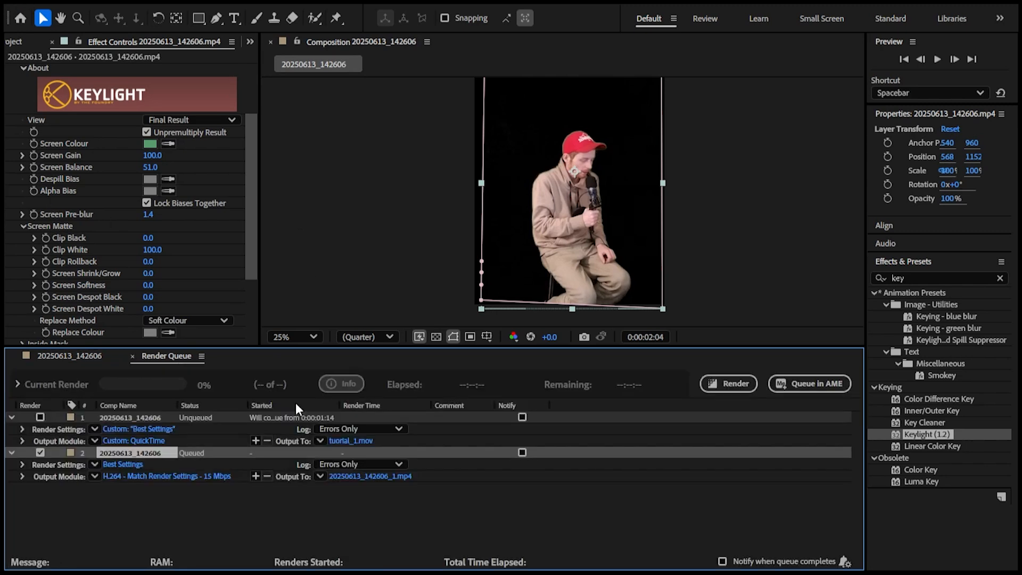
pyautogui.click(160, 419)
pyautogui.press('Delete')
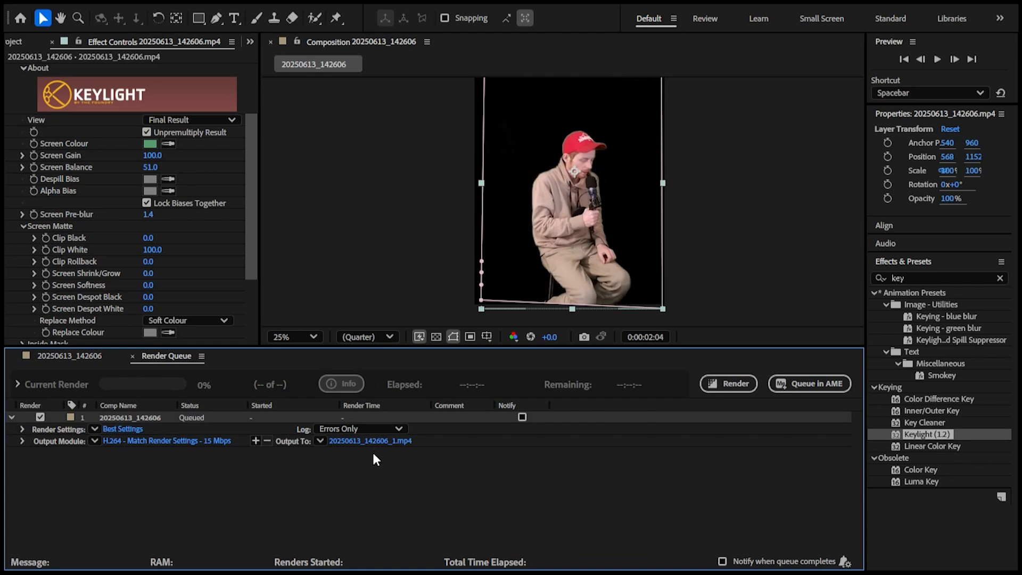
# Set the queued render's output module to QuickTime format with RGB + Alpha channels
pyautogui.click(165, 440)
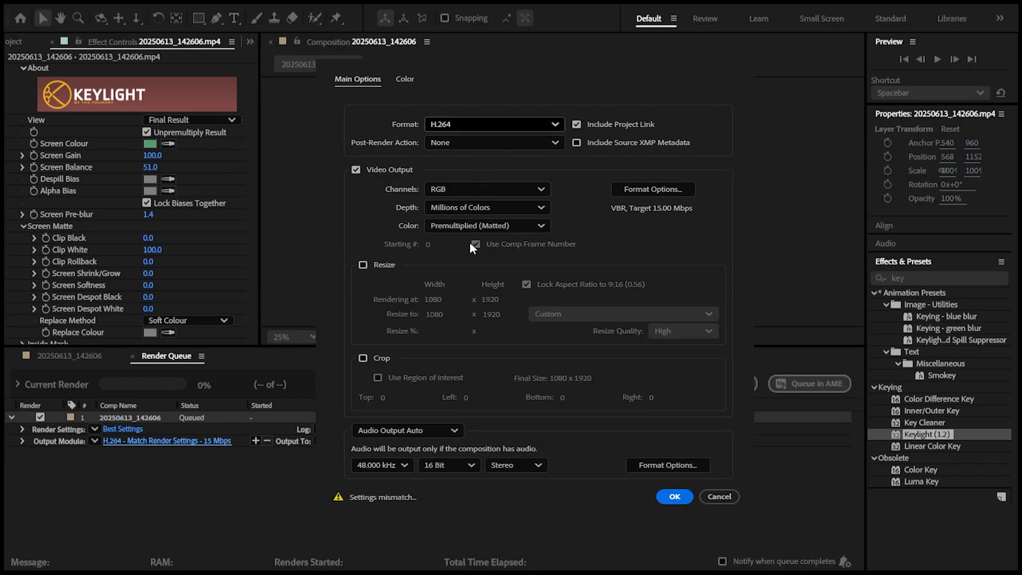
pyautogui.click(468, 291)
pyautogui.click(472, 190)
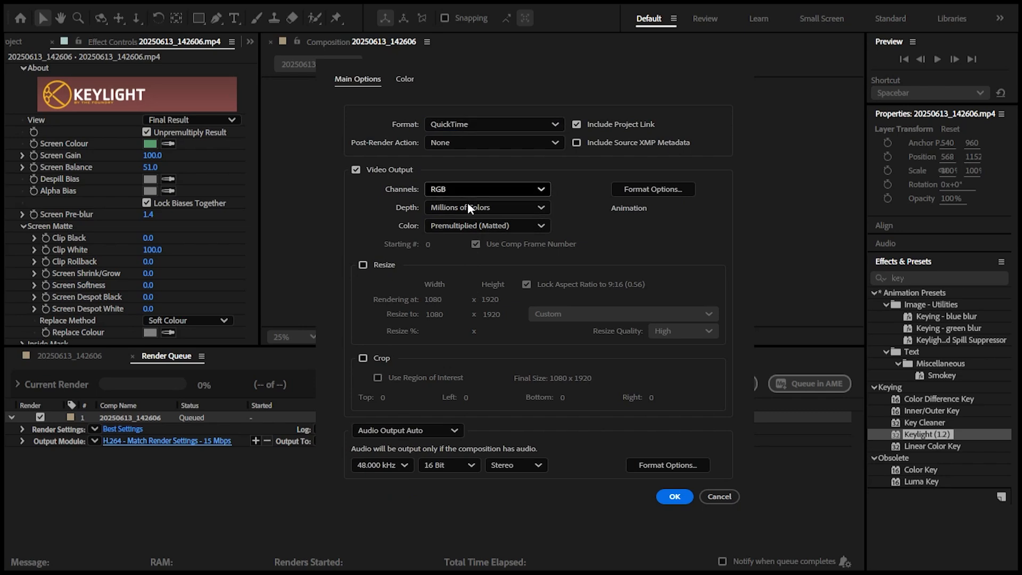
pyautogui.click(462, 239)
pyautogui.click(674, 496)
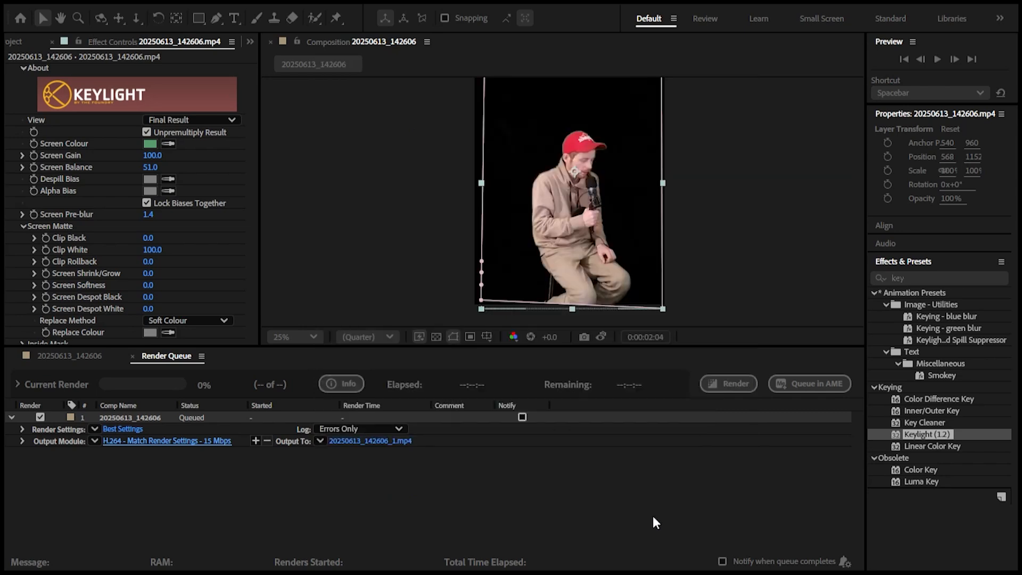
# Name the output file asdasdas, save it to the Desktop and start the render
pyautogui.click(370, 441)
pyautogui.click(354, 164)
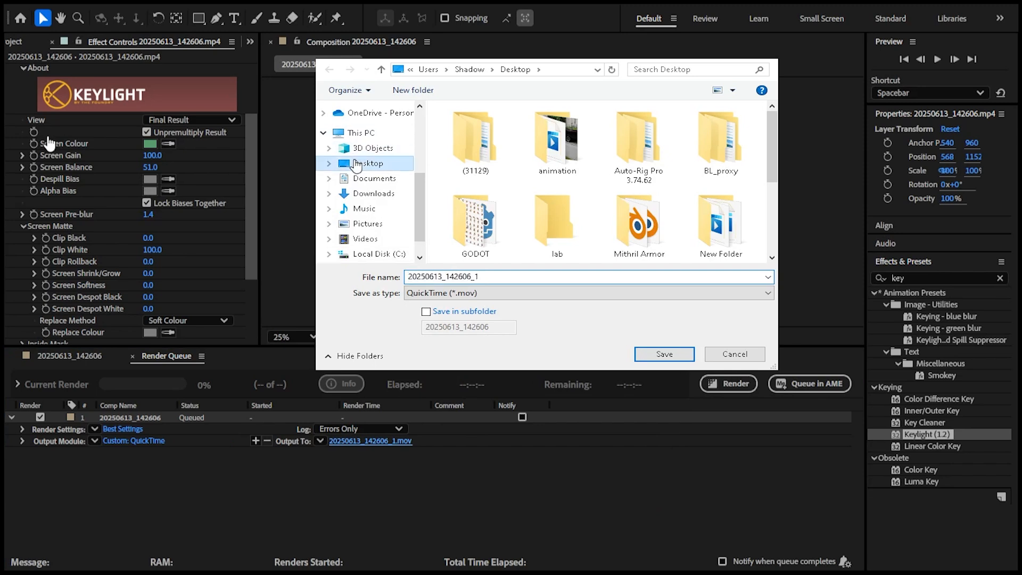
pyautogui.click(498, 276)
pyautogui.write('asdasdas')
pyautogui.click(649, 359)
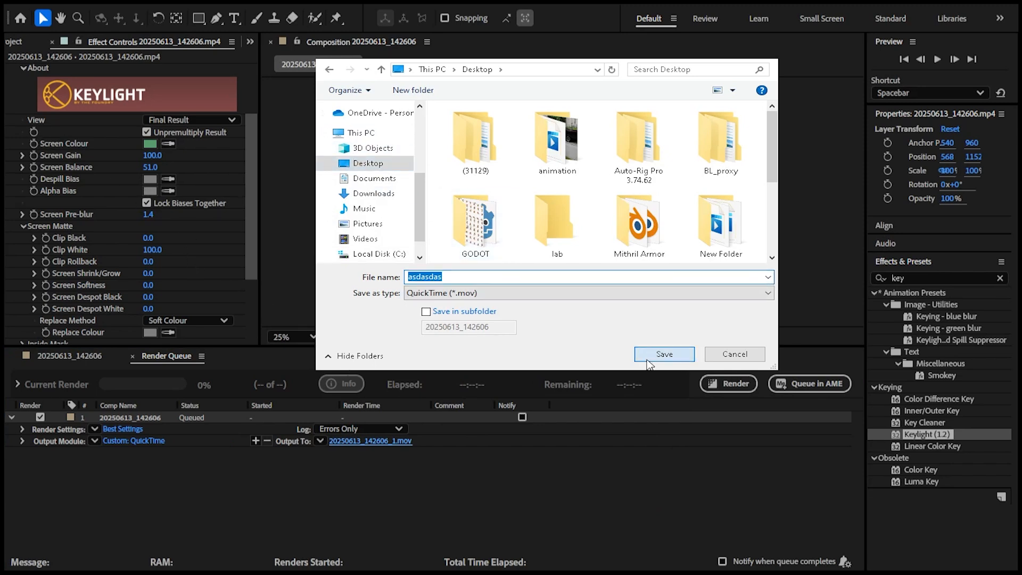
pyautogui.click(748, 384)
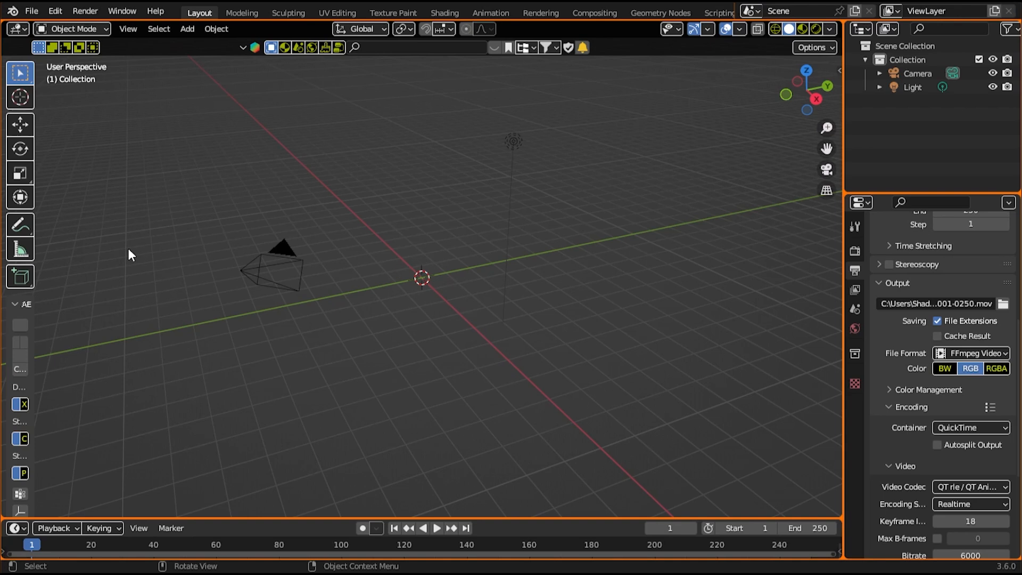
# Switch to Blender and import the rendered asdasdas.mov clip as an image plane
pyautogui.click(191, 28)
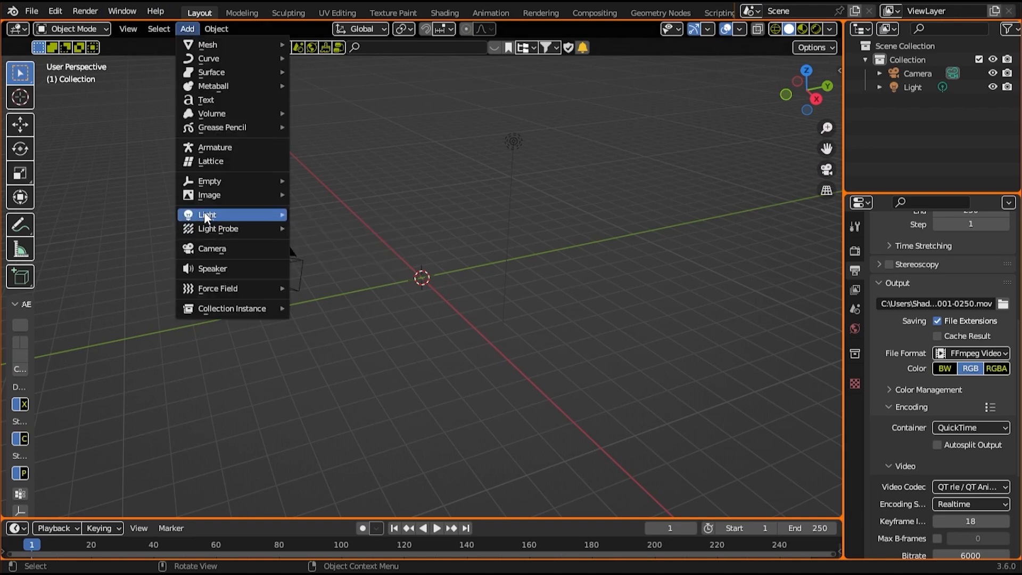
pyautogui.moveTo(209, 191)
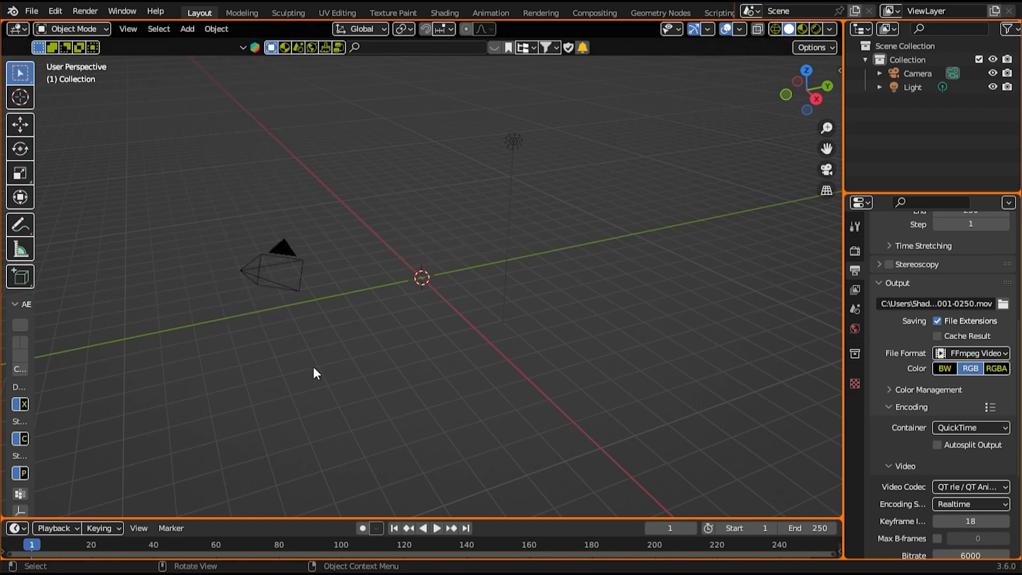
pyautogui.click(186, 31)
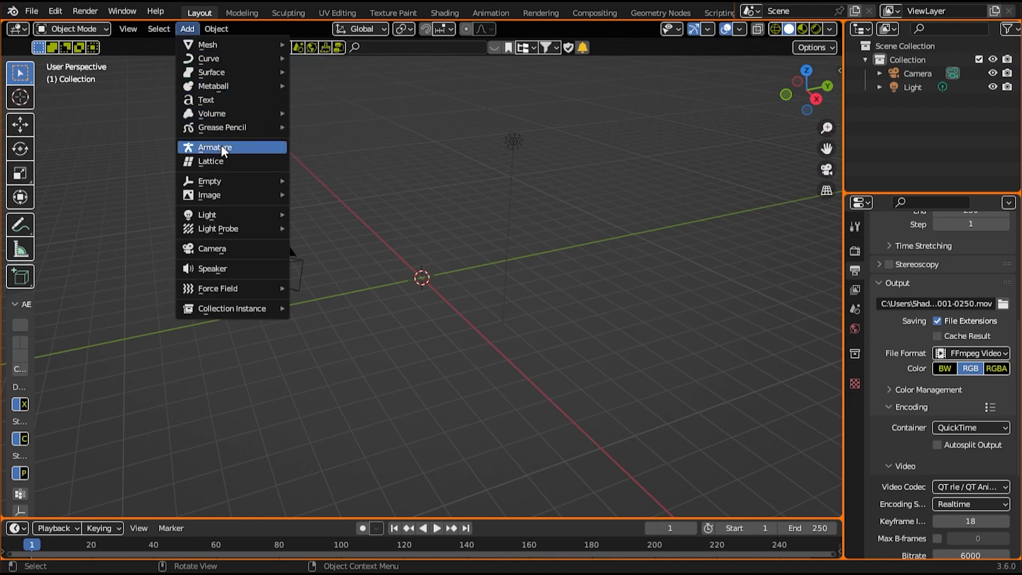
pyautogui.click(310, 224)
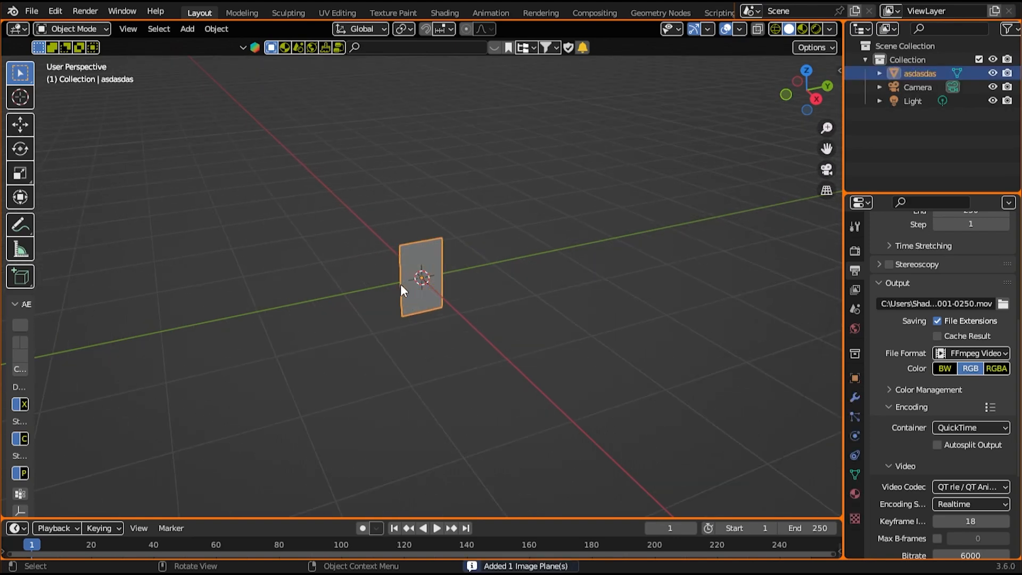
# Set the viewport to Material Preview shading and view the clip plane from the front
pyautogui.scroll(2, 398, 283)
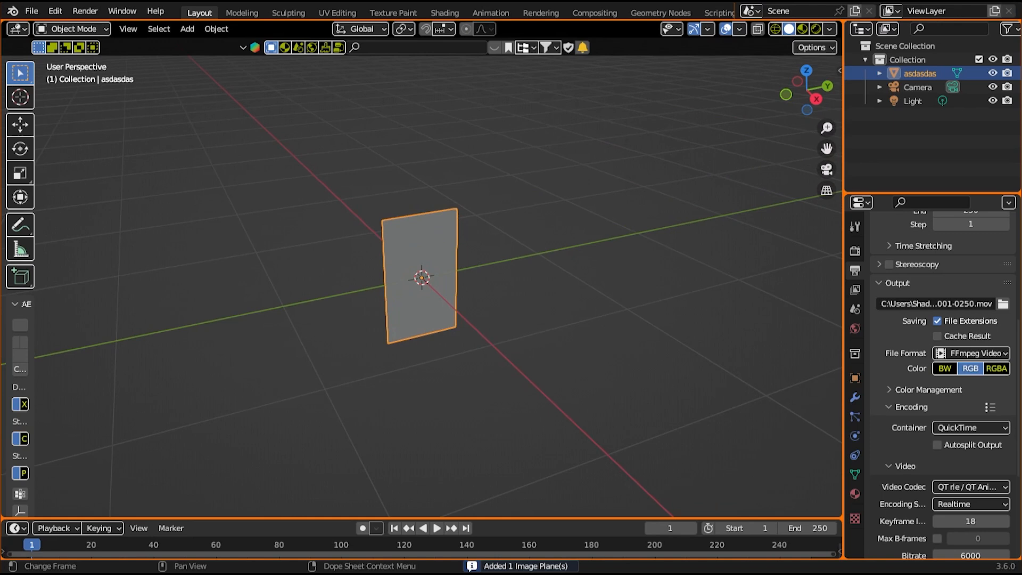
pyautogui.scroll(2, 370, 319)
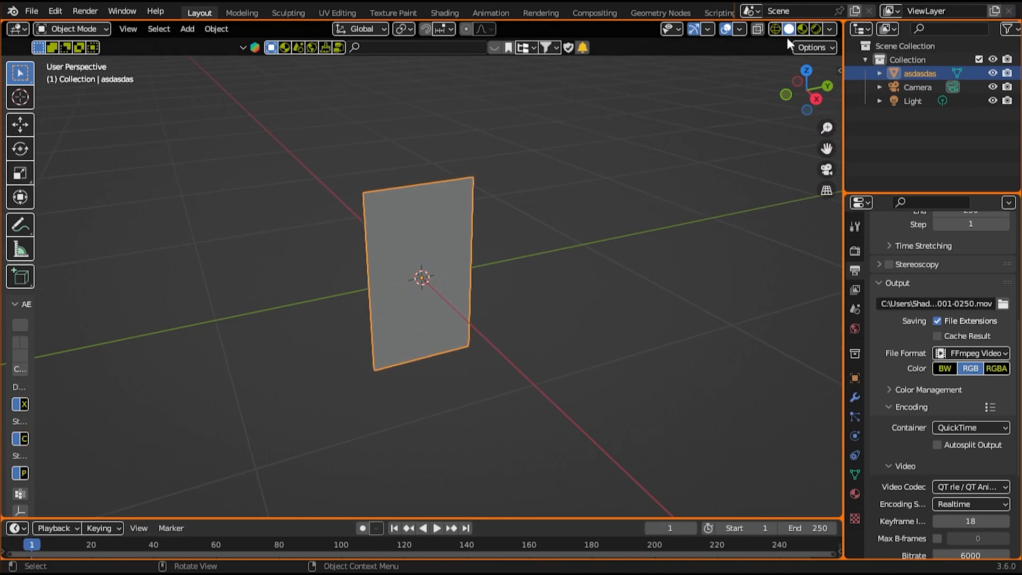
pyautogui.click(802, 29)
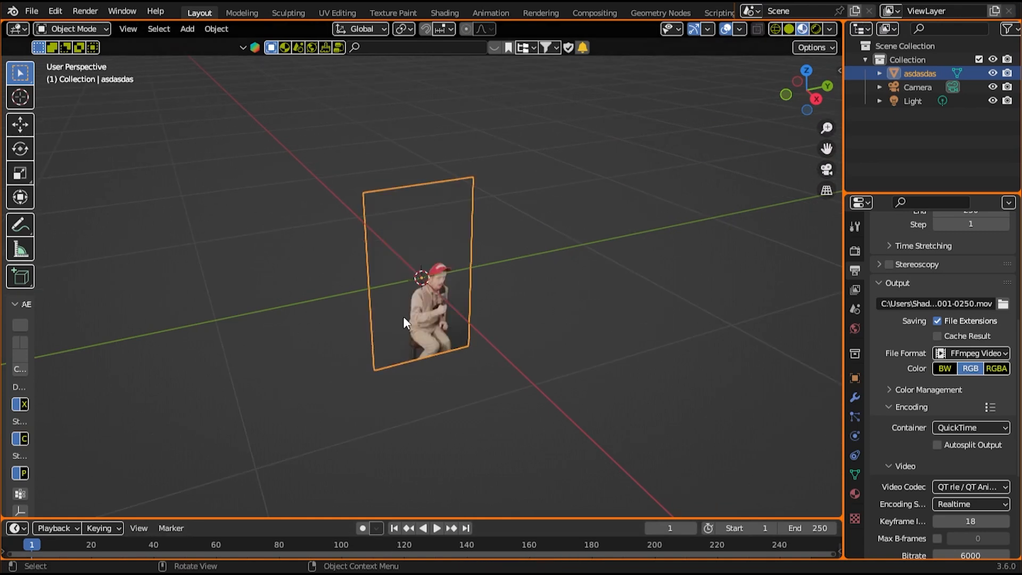
pyautogui.scroll(4, 403, 317)
pyautogui.moveTo(385, 331); pyautogui.dragTo(324, 302, button='middle')
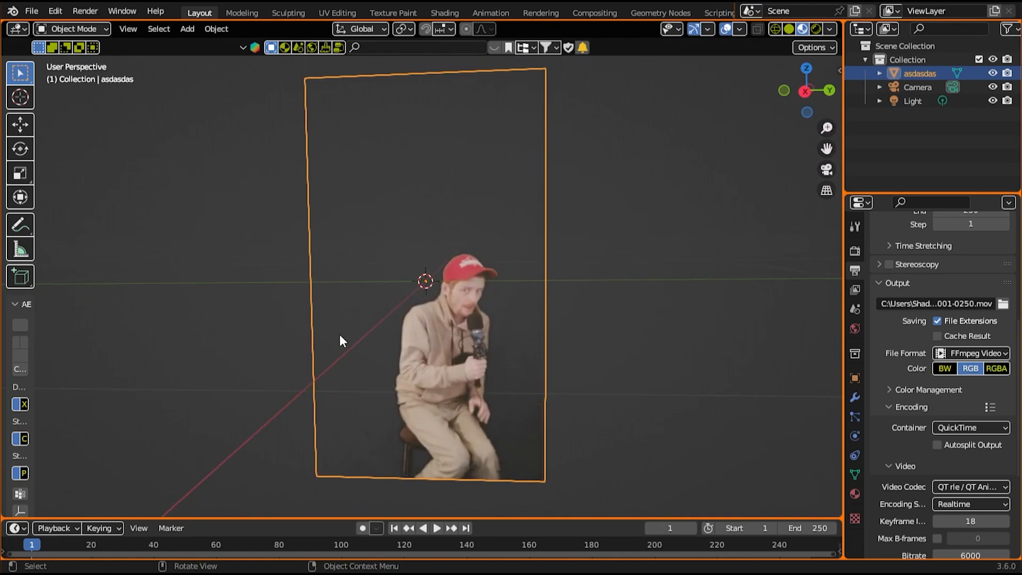
# Move the clip plane up so its lower edge sits at the grid floor
pyautogui.press('g')
pyautogui.click(351, 149)
pyautogui.moveTo(372, 180); pyautogui.dragTo(378, 283, button='middle')
# Set the clip plane material's roughness to 0
pyautogui.click(855, 493)
pyautogui.scroll(-2, 914, 360)
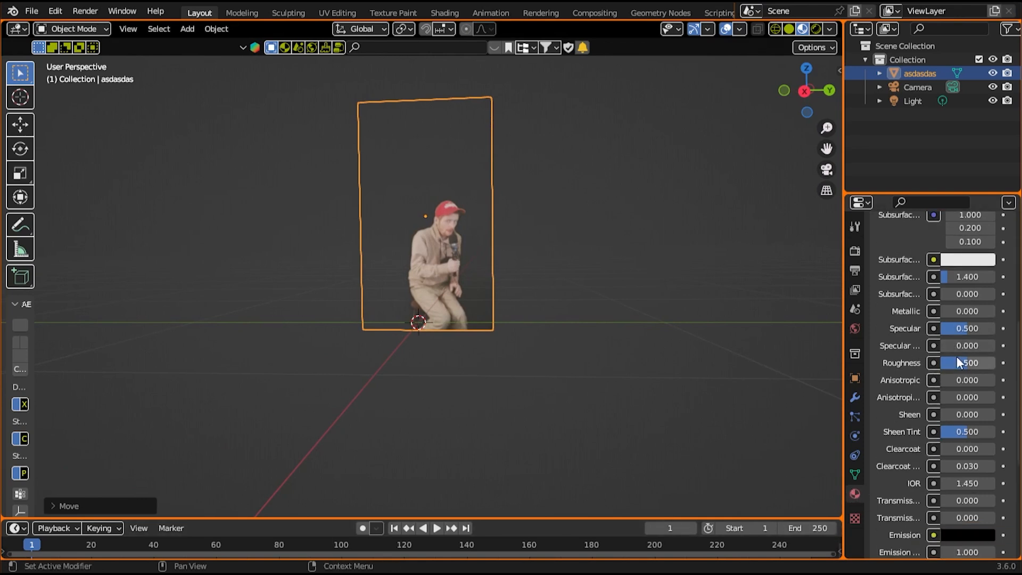
pyautogui.moveTo(967, 363); pyautogui.dragTo(926, 363)
pyautogui.press('KP_Decimal')
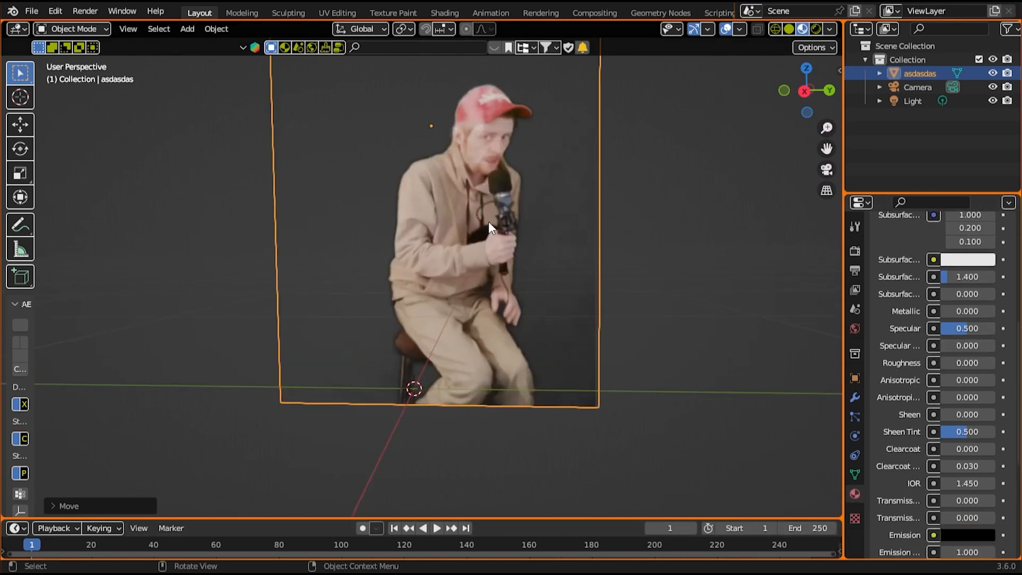
# Scale up the clip plane and raise it so its lower edge rests on the grid floor again
pyautogui.moveTo(487, 222); pyautogui.dragTo(475, 261, button='middle')
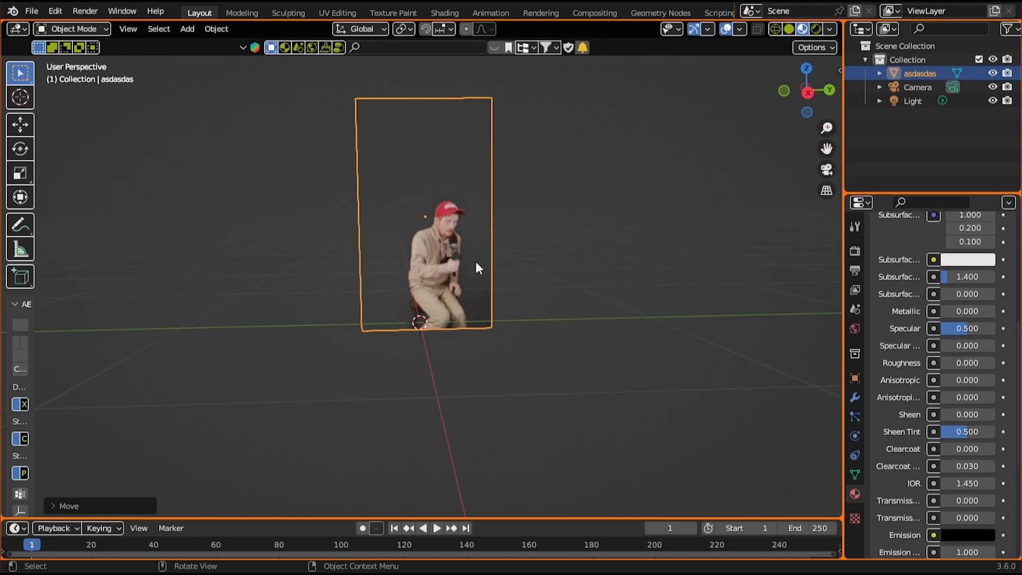
pyautogui.press('s')
pyautogui.press('Escape')
pyautogui.press('g')
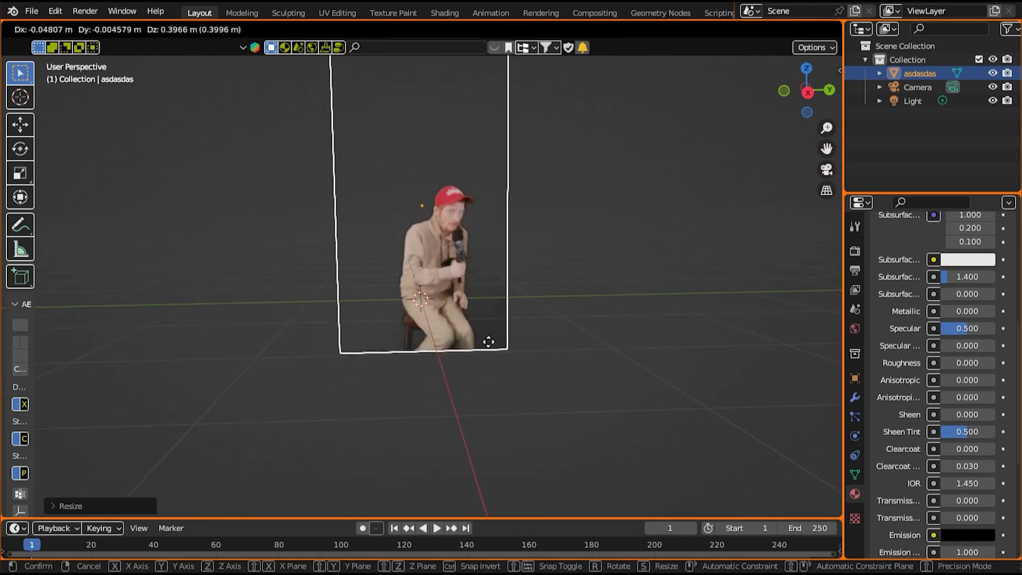
pyautogui.click(483, 229)
pyautogui.keyDown('shift'); pyautogui.moveTo(481, 225); pyautogui.dragTo(482, 275, button='middle'); pyautogui.keyUp('shift')
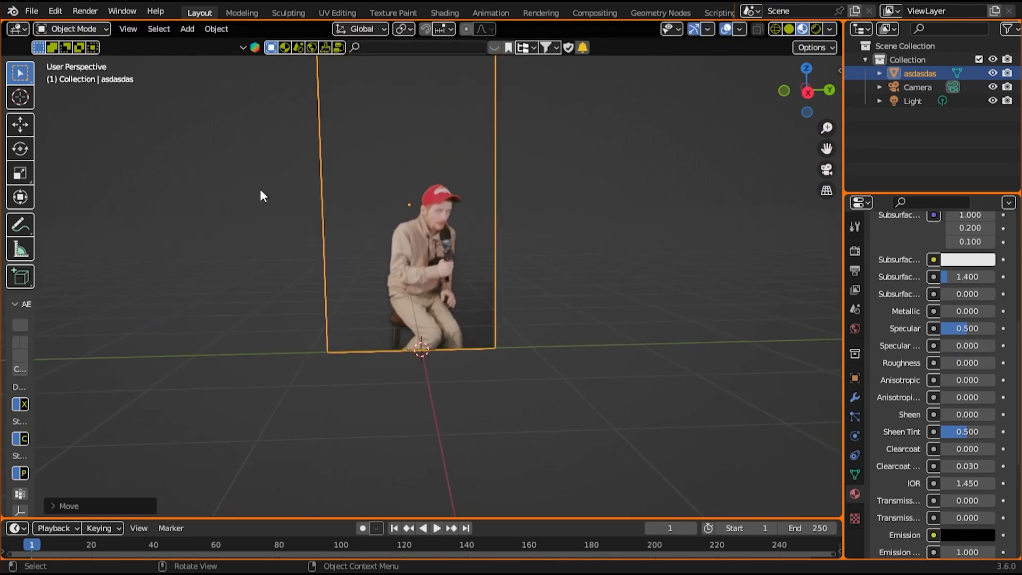
# Add a mesh plane as a floor under the subject and scale it to about 3.2 m square
pyautogui.click(187, 29)
pyautogui.moveTo(229, 43)
pyautogui.click(330, 43)
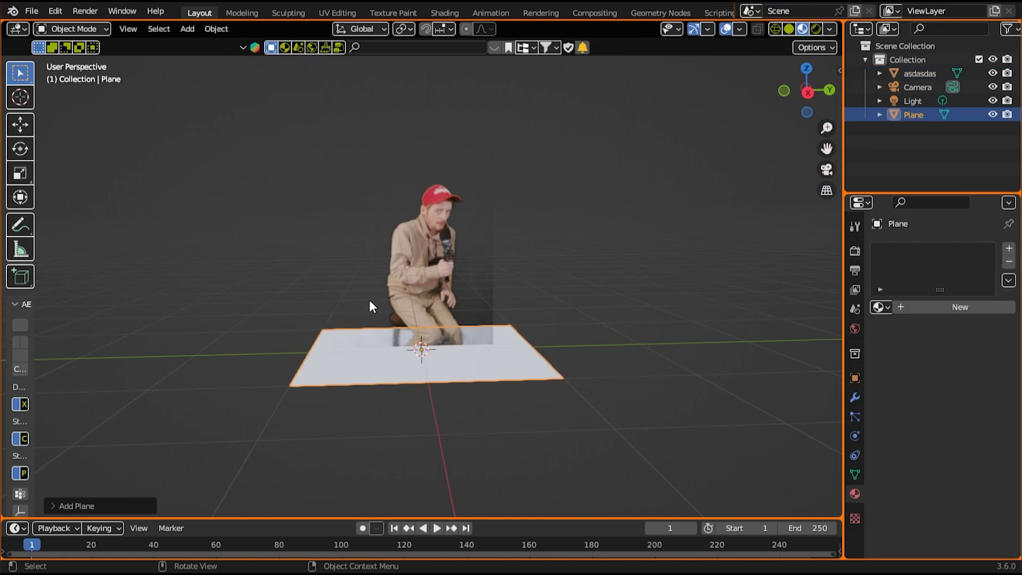
pyautogui.press('s')
pyautogui.click(342, 283)
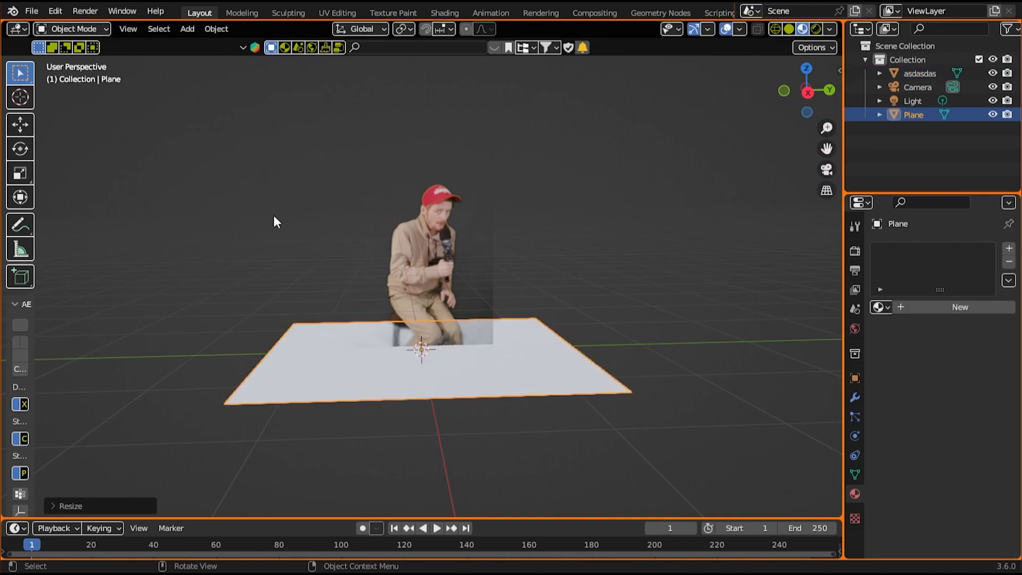
pyautogui.press('s')
pyautogui.click(277, 230)
pyautogui.click(591, 201)
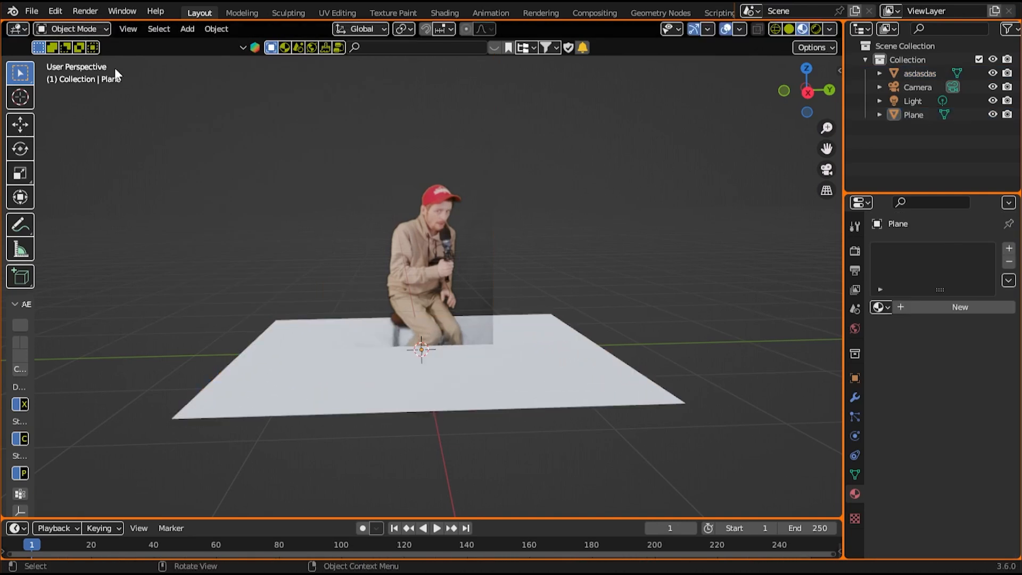
# Search the BlenderKit models for "table"
pyautogui.press('n')
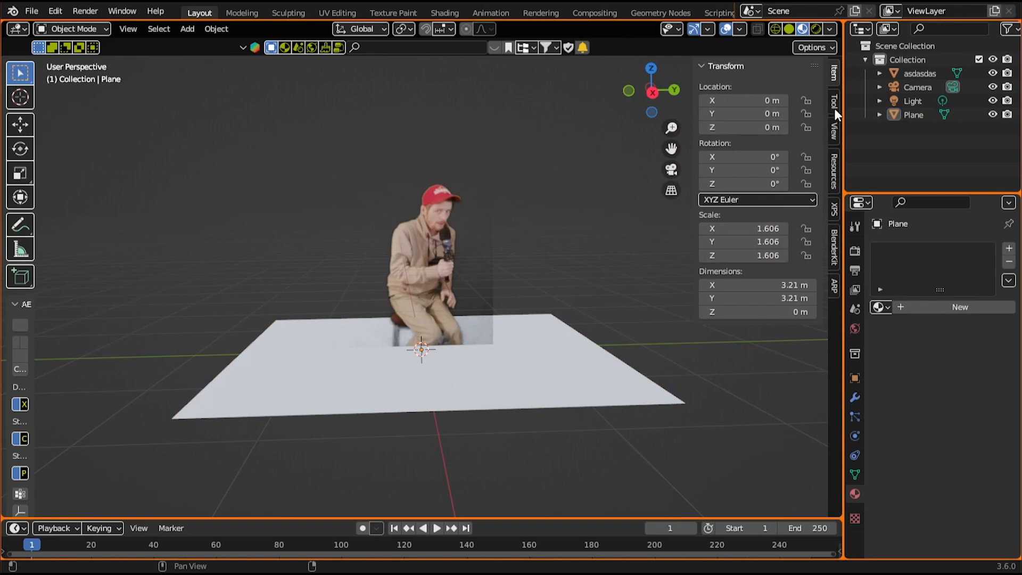
pyautogui.click(833, 246)
pyautogui.click(767, 125)
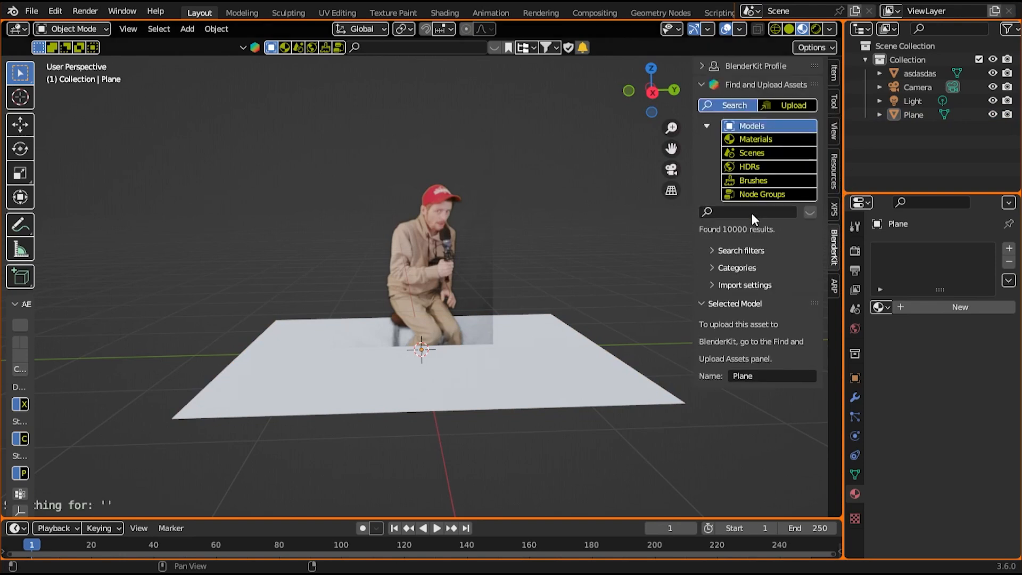
pyautogui.click(752, 213)
pyautogui.write('table')
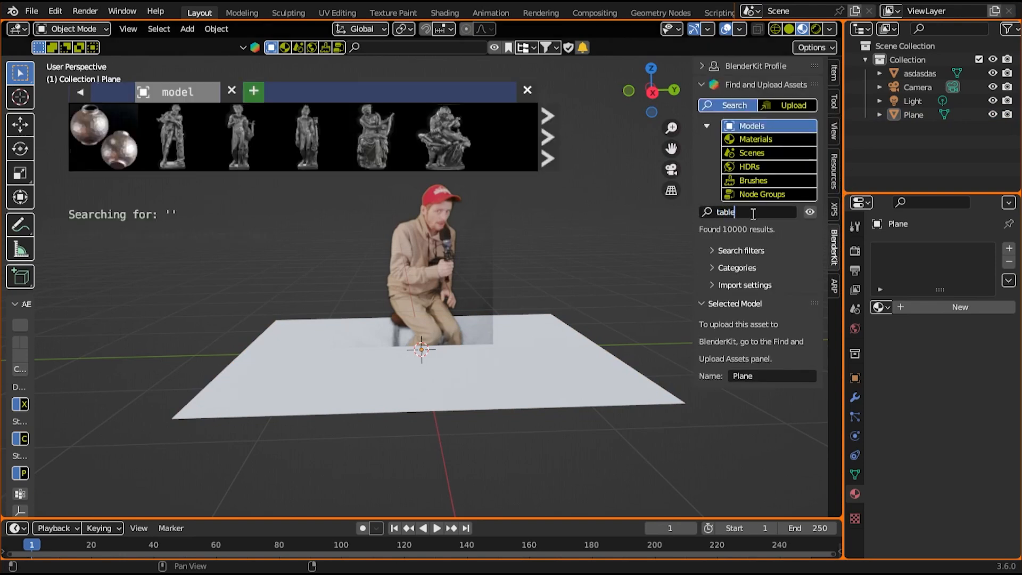
pyautogui.press('Return')
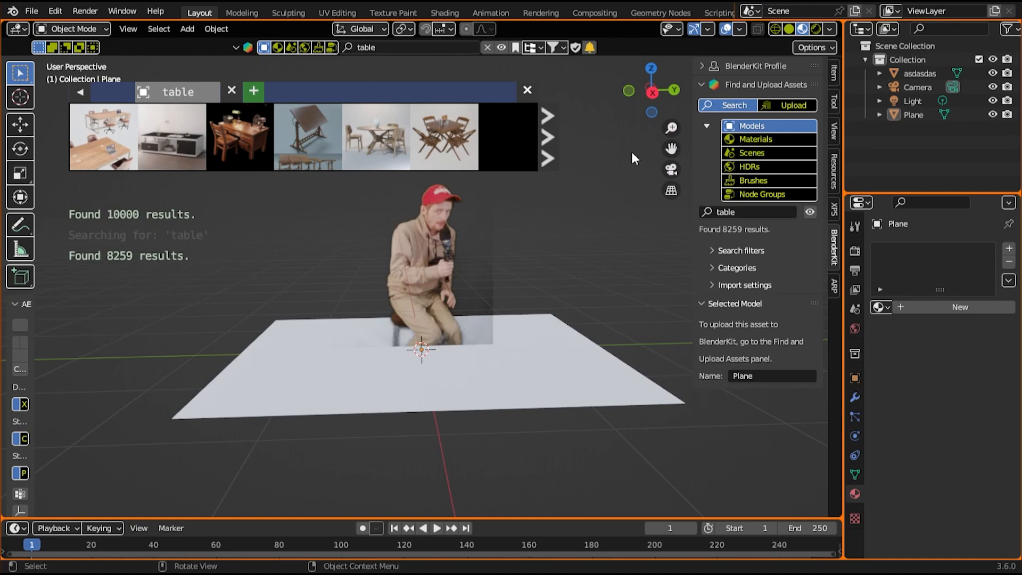
# Browse the table models and place the round wooden one with crossed legs on the floor plane beside the subject
pyautogui.click(558, 148)
pyautogui.click(557, 147)
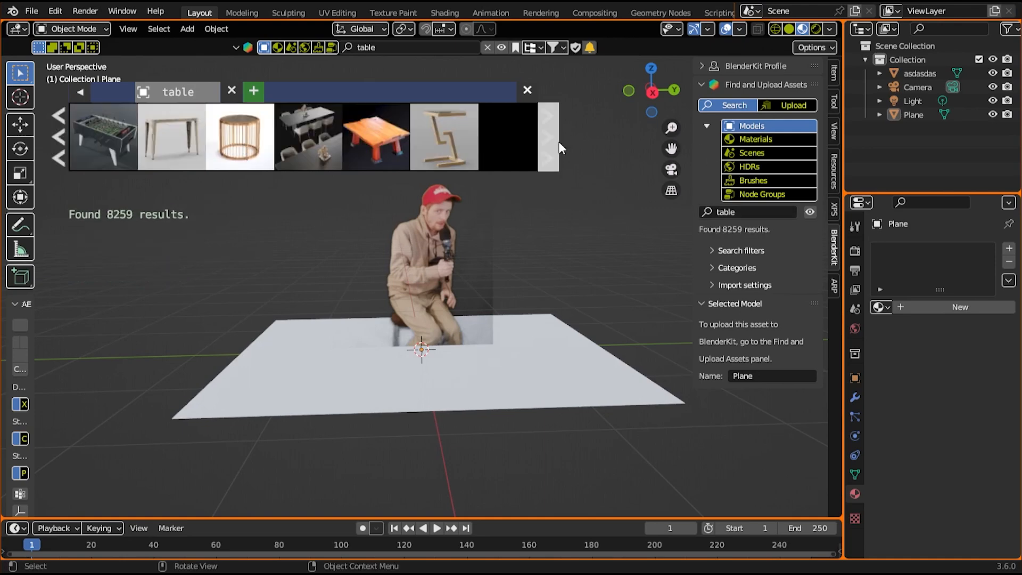
pyautogui.click(558, 148)
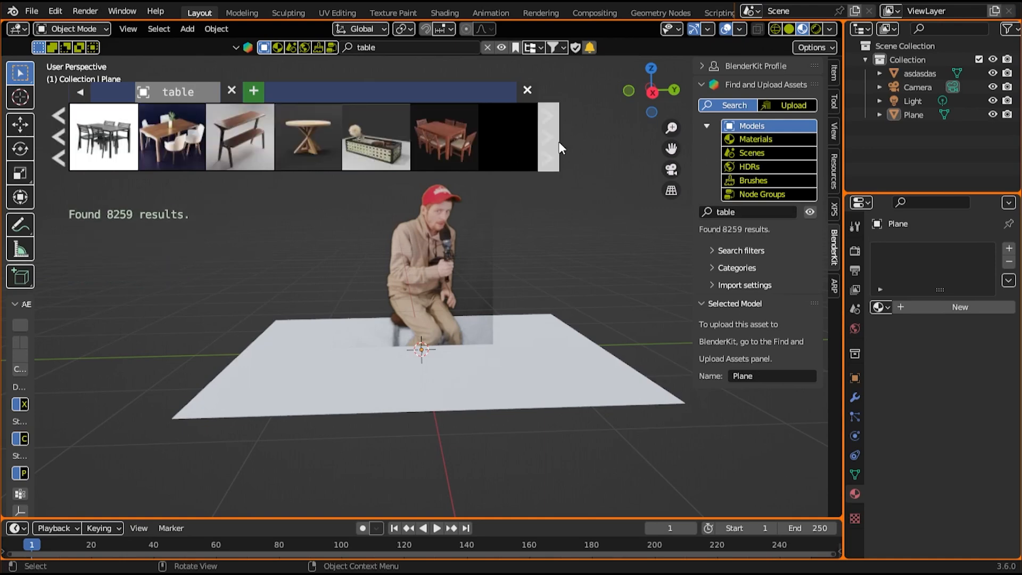
pyautogui.moveTo(308, 137); pyautogui.dragTo(496, 367)
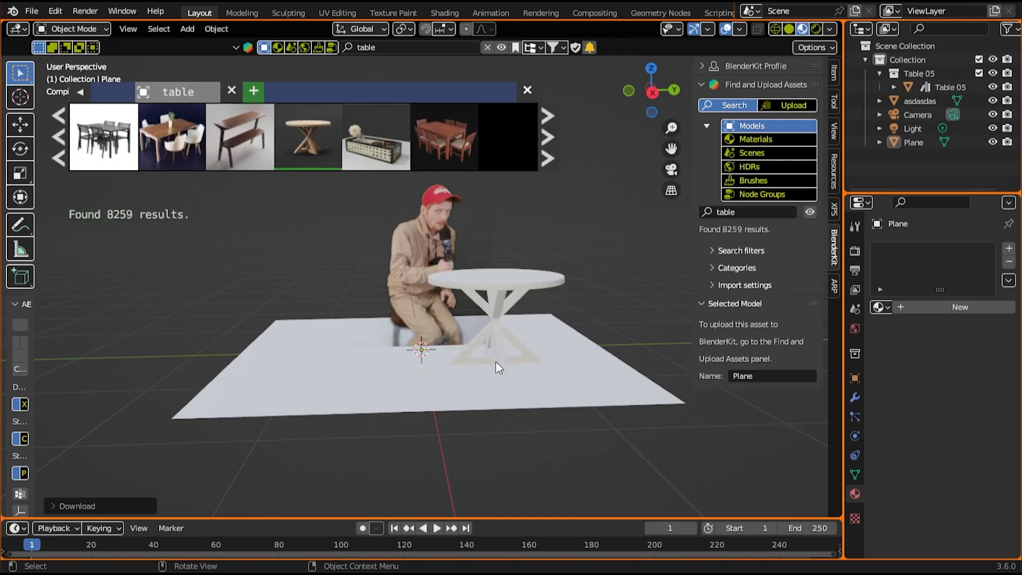
# Move the round table in front of the seated subject and scale it down to match him
pyautogui.click(932, 102)
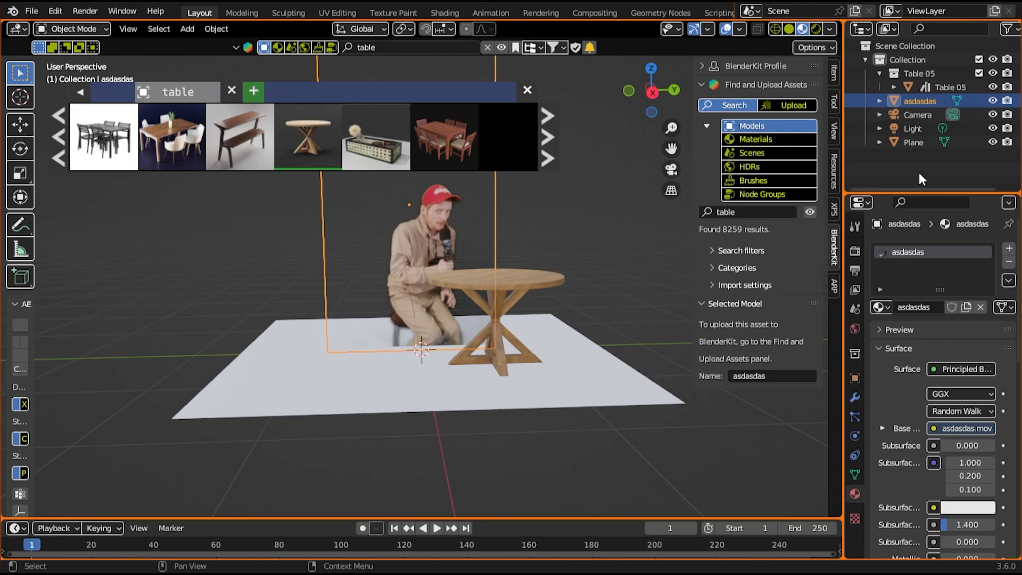
pyautogui.click(950, 84)
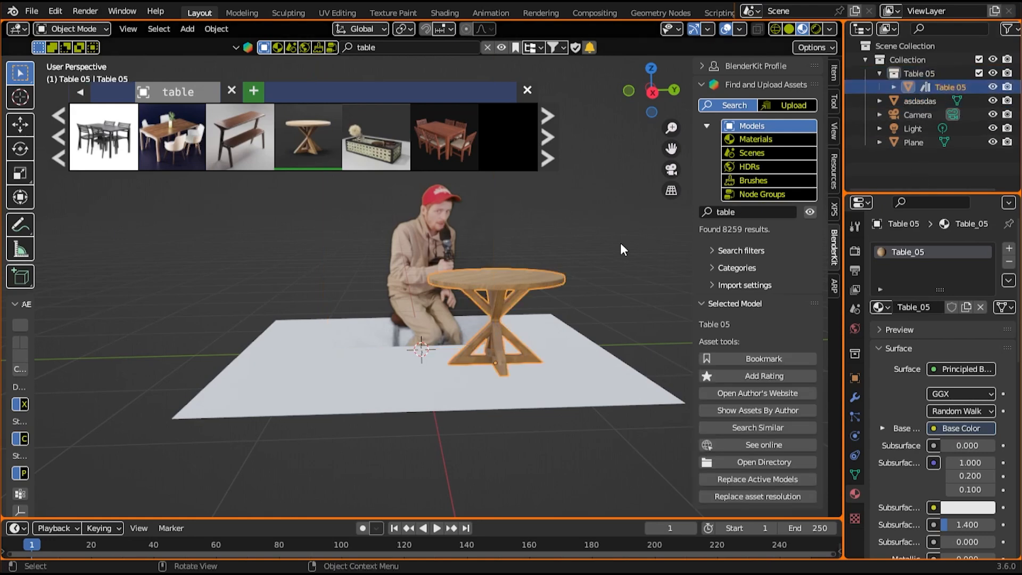
pyautogui.press('g')
pyautogui.click(477, 238)
pyautogui.press('s')
pyautogui.click(494, 260)
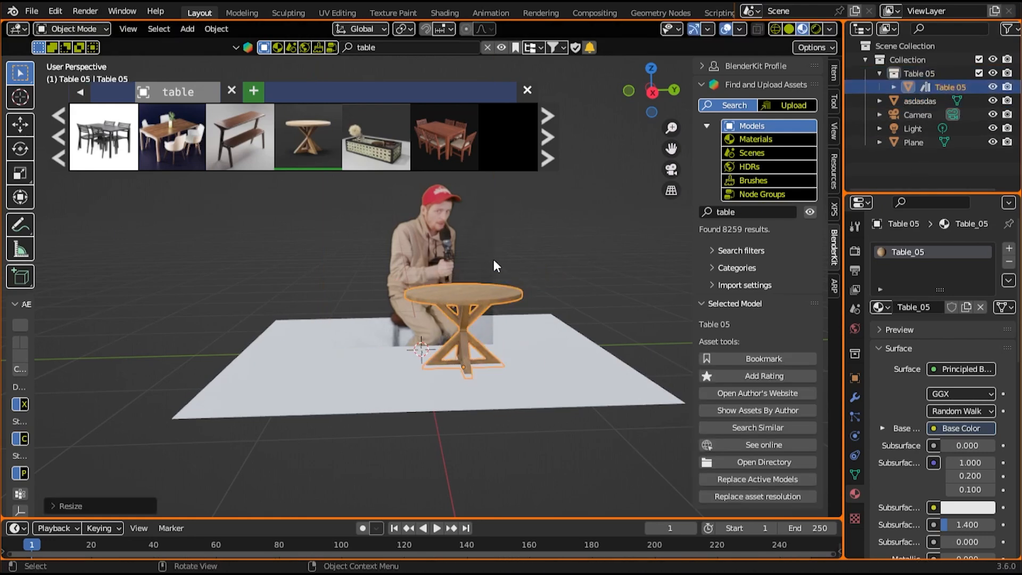
pyautogui.scroll(2, 493, 260)
pyautogui.scroll(-2, 484, 264)
pyautogui.click(196, 242)
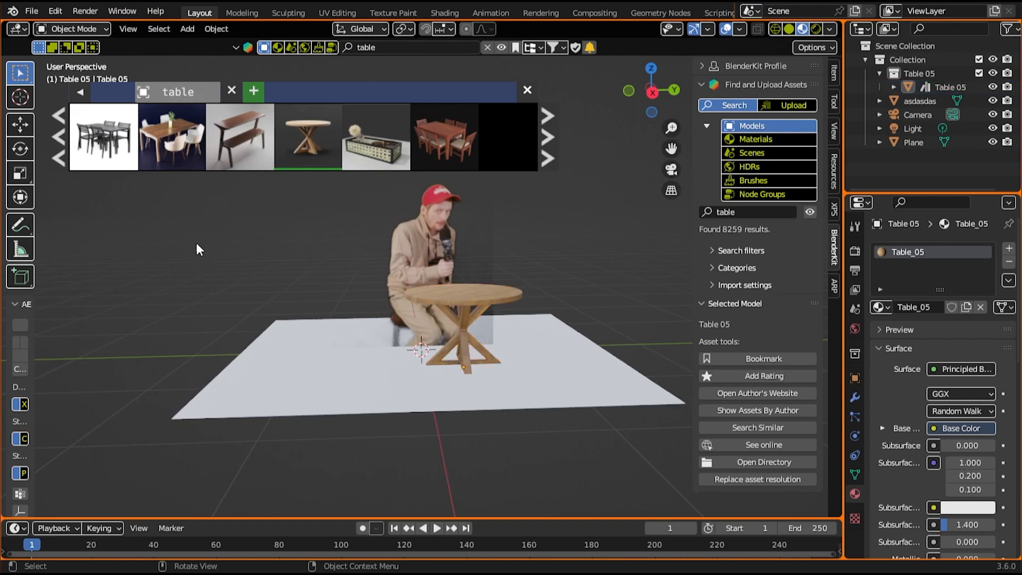
# Add a camera to the scene and switch the viewport to the active scene camera's view
pyautogui.click(186, 29)
pyautogui.click(232, 248)
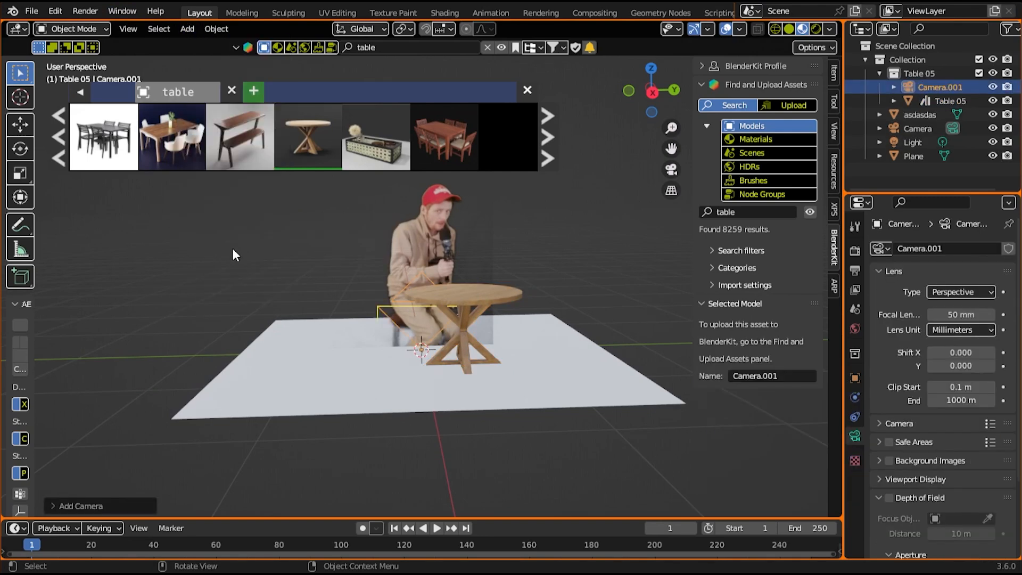
pyautogui.press('KP_0')
# Fly the scene camera in to a front view framing the seated subject behind the round table, and close the table asset results
pyautogui.moveTo(216, 160)
pyautogui.hotkey('shift', '`')
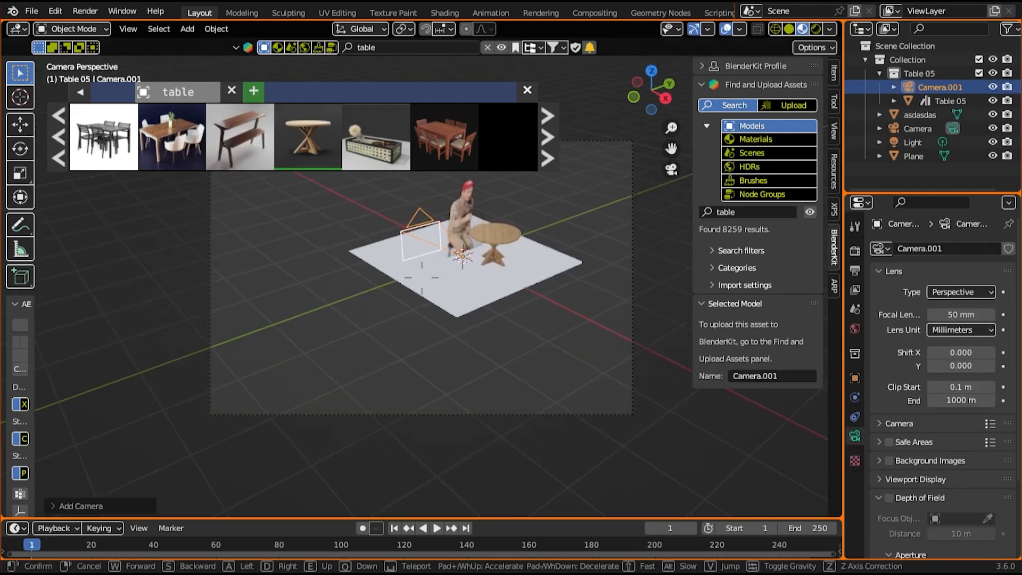
pyautogui.press('d')
pyautogui.press('w')
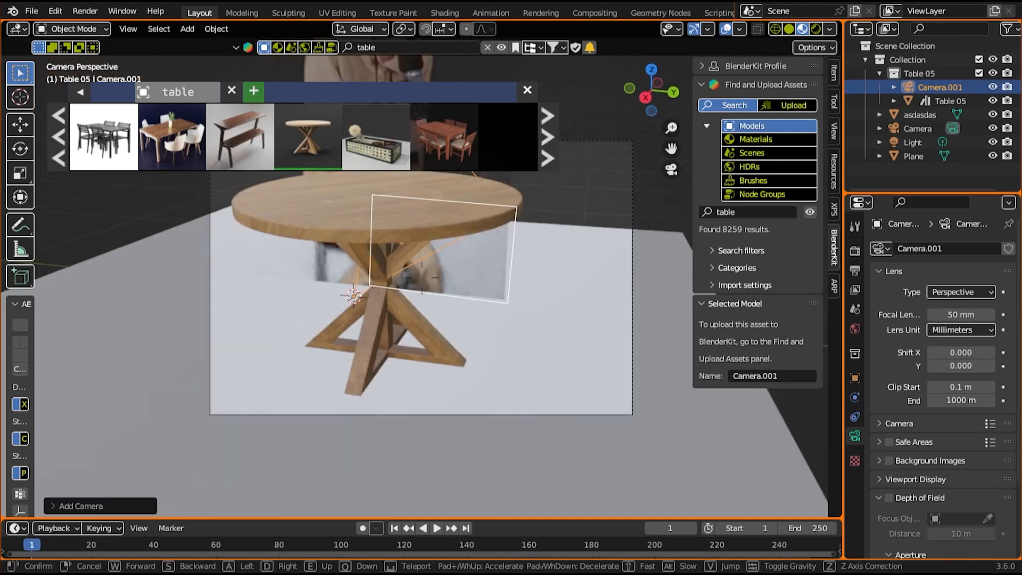
pyautogui.press('a')
pyautogui.press('a')
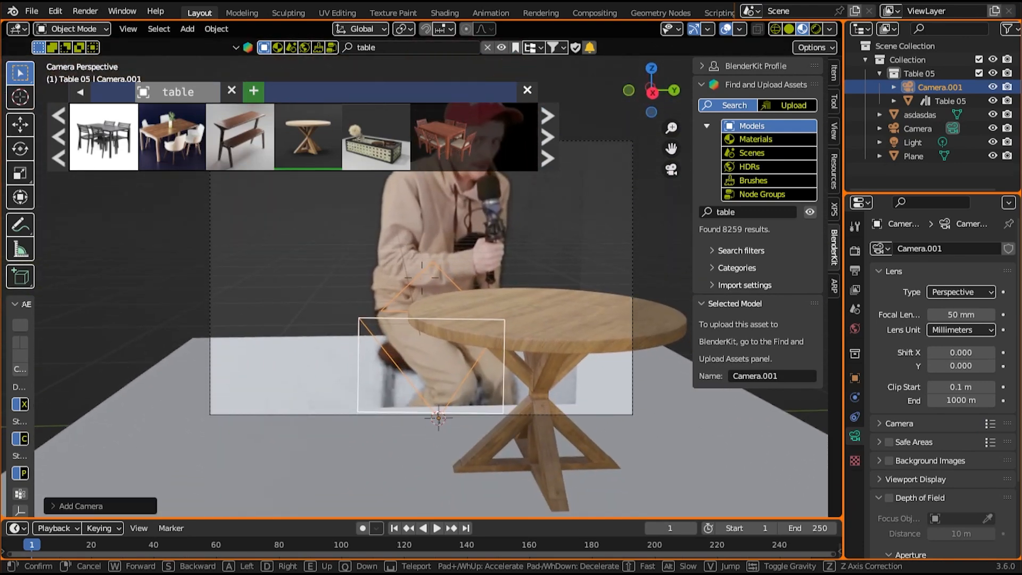
pyautogui.press('d')
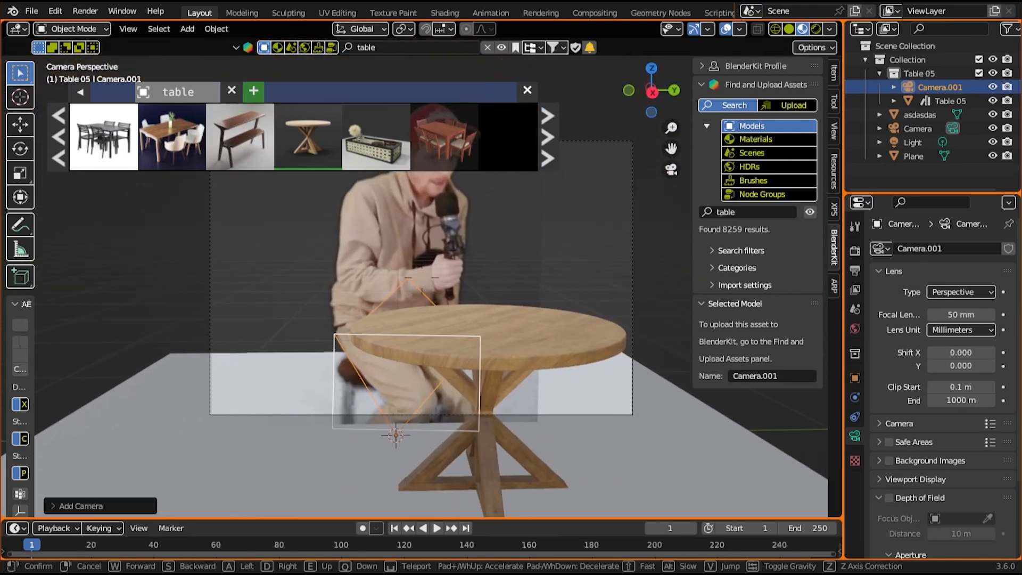
pyautogui.press('s')
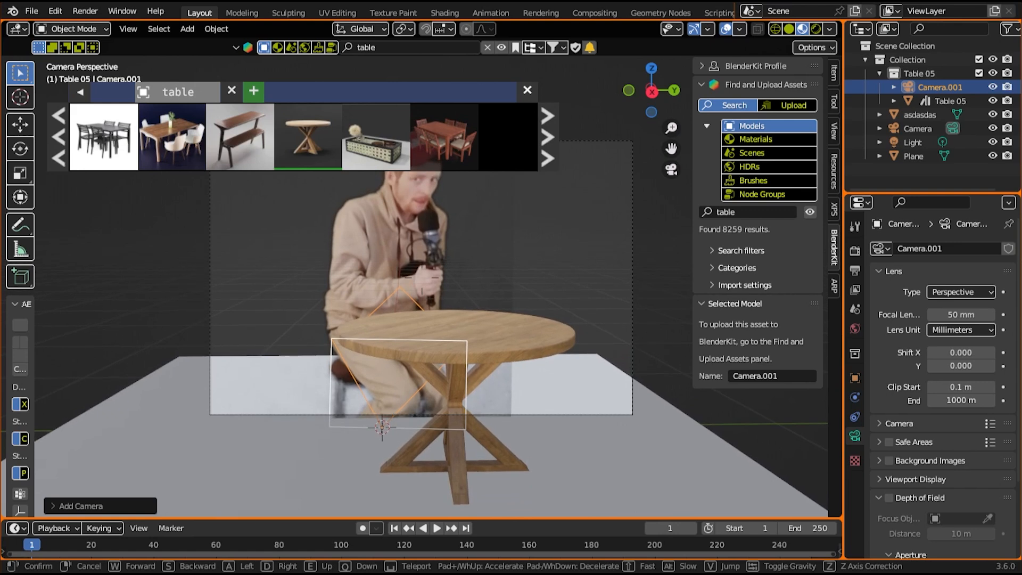
pyautogui.click(367, 250)
pyautogui.click(526, 93)
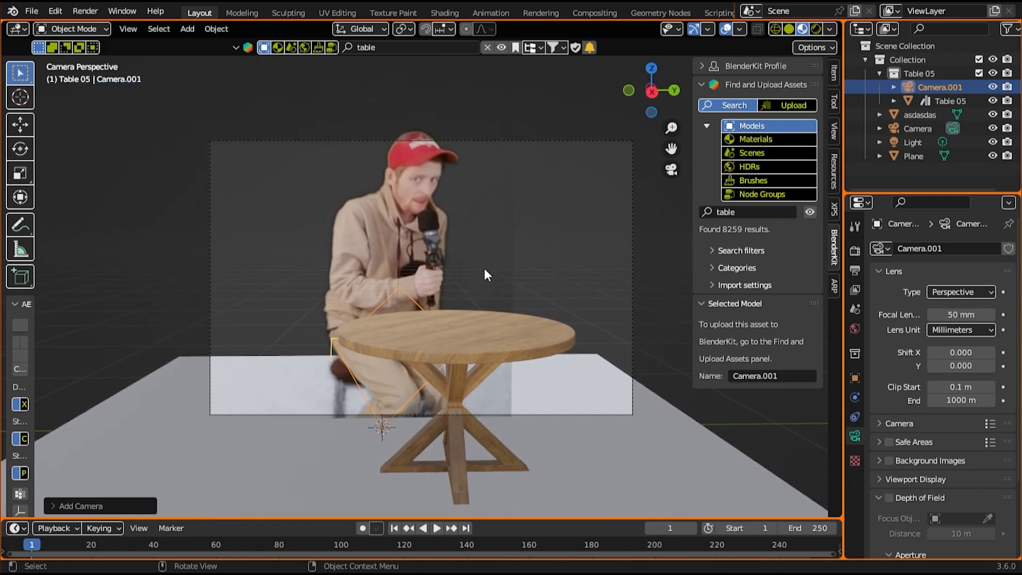
# Preview the animation through the camera, select the subject's video plane and return the timeline to frame 0
pyautogui.scroll(2, 483, 268)
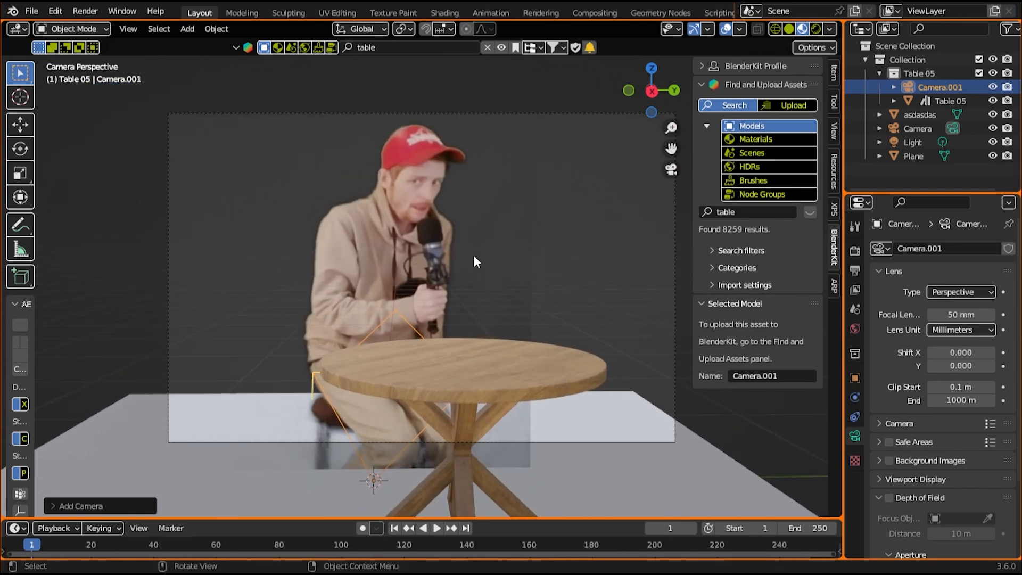
pyautogui.press('space')
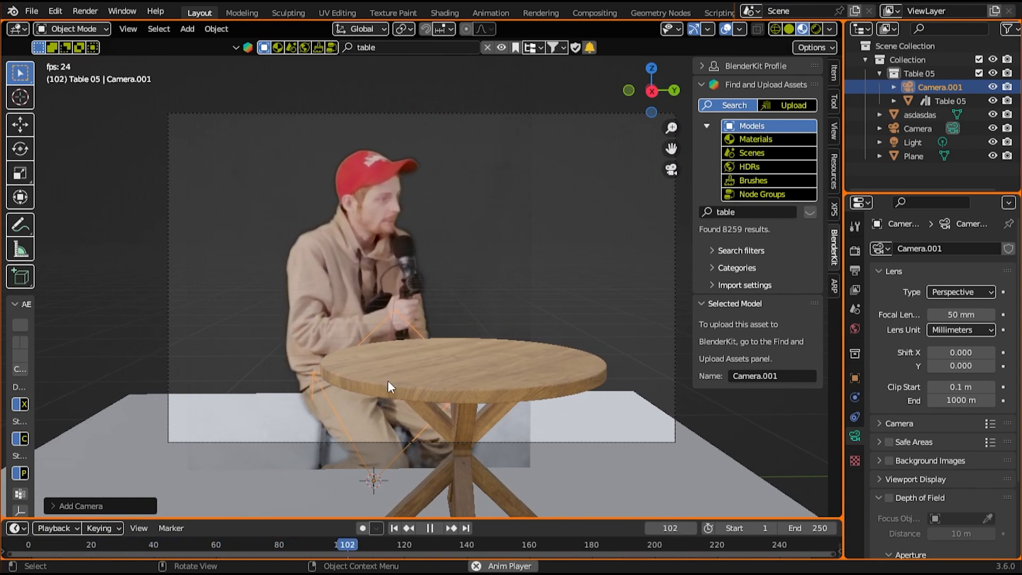
pyautogui.press('space')
pyautogui.click(461, 305)
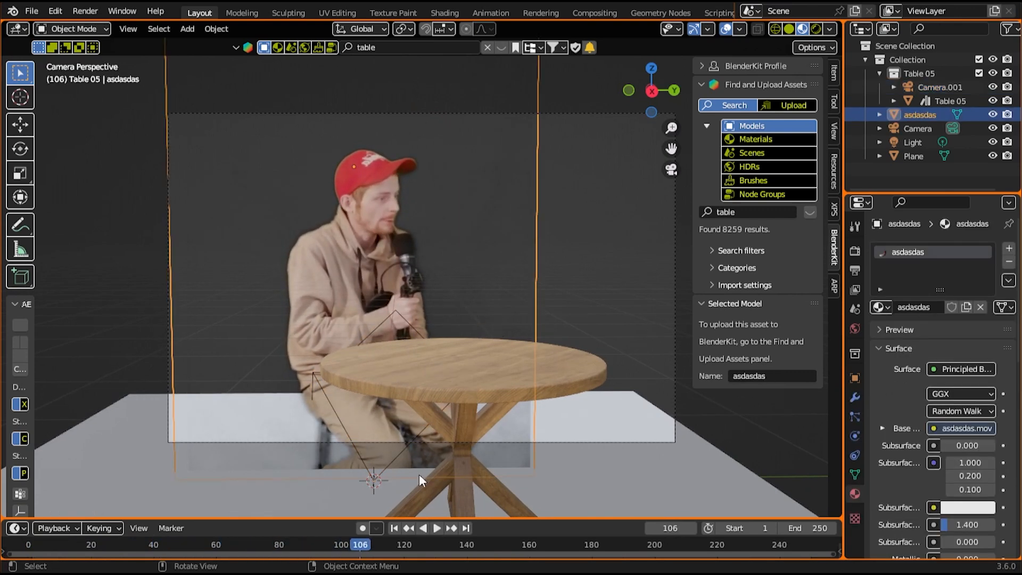
pyautogui.click(44, 543)
pyautogui.press('space')
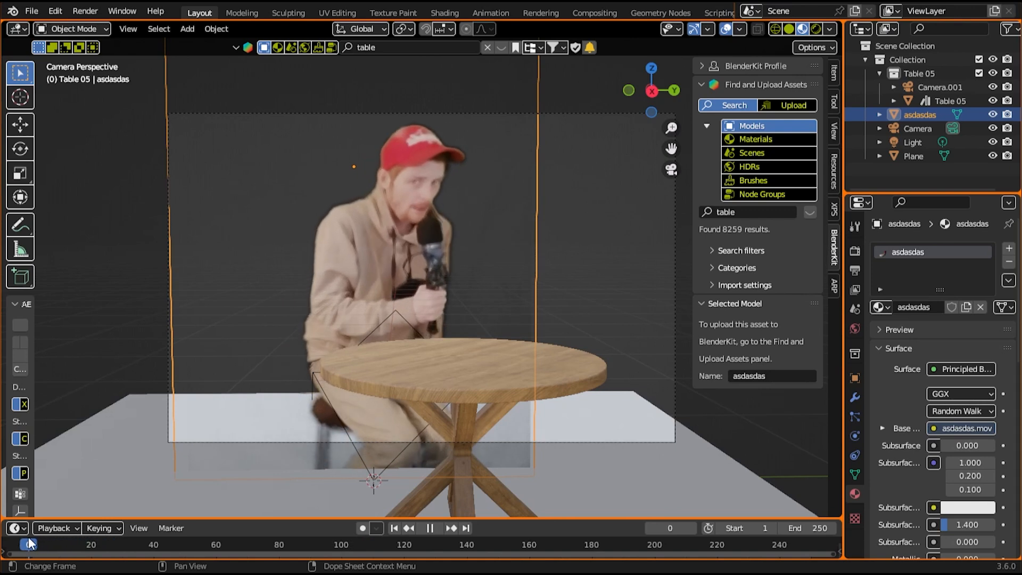
pyautogui.press('Escape')
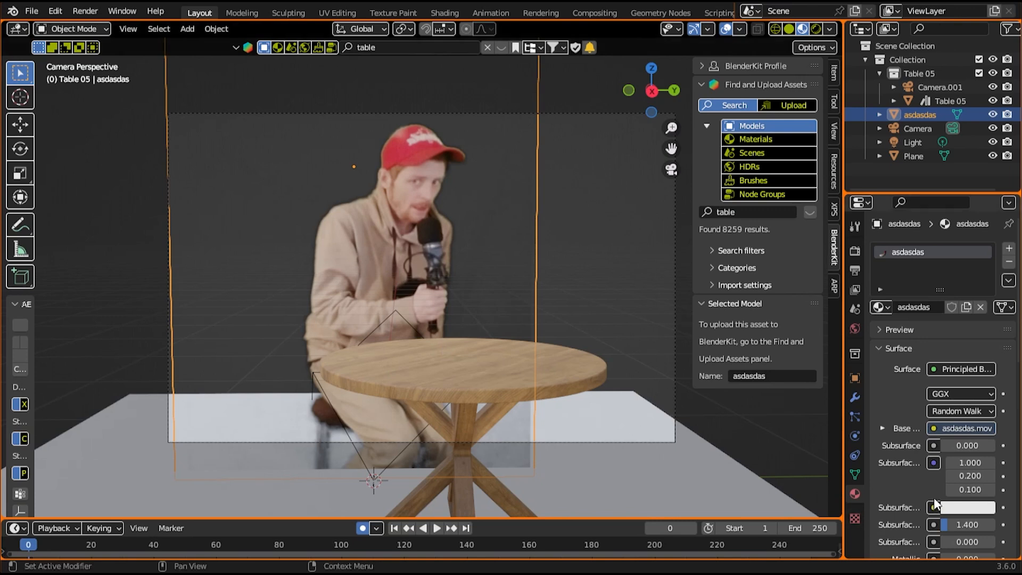
# Set the Metallic value of the video plane's material to 0.141 and preview the animation
pyautogui.scroll(-5, 939, 497)
pyautogui.moveTo(957, 423)
pyautogui.mouseDown()
pyautogui.moveTo(974, 422)
pyautogui.moveTo(954, 421)
pyautogui.mouseUp()
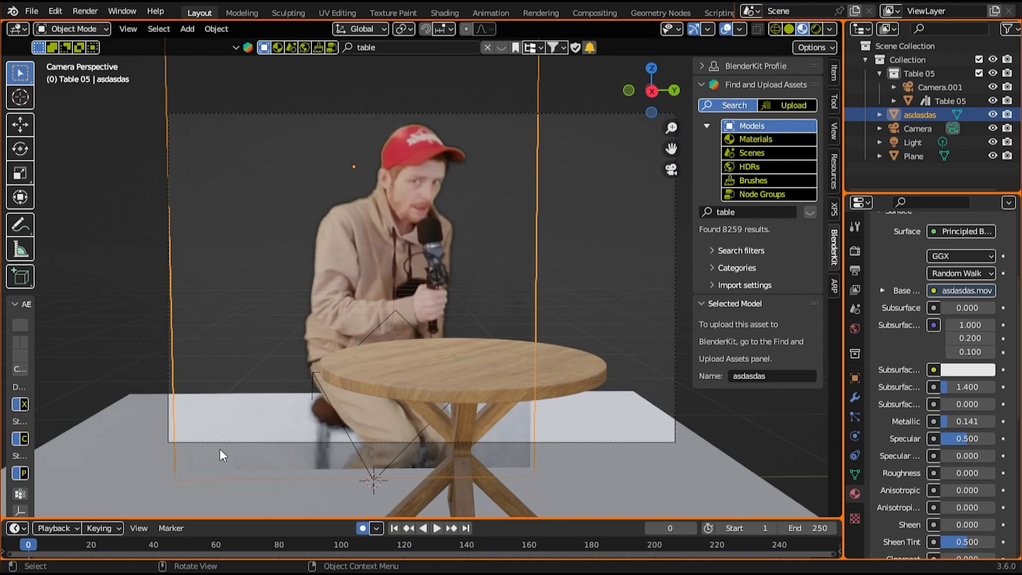
pyautogui.press('space')
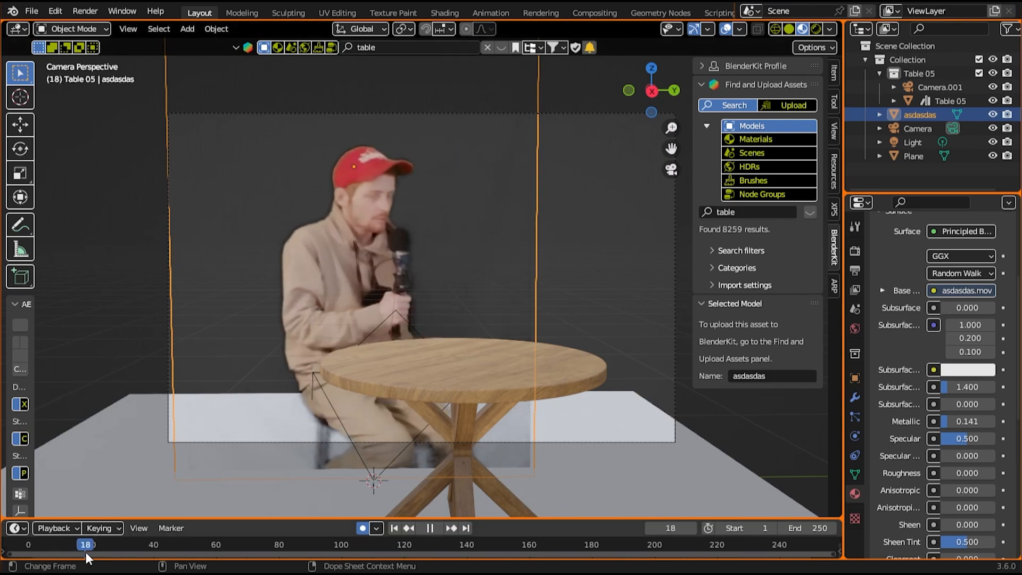
pyautogui.press('space')
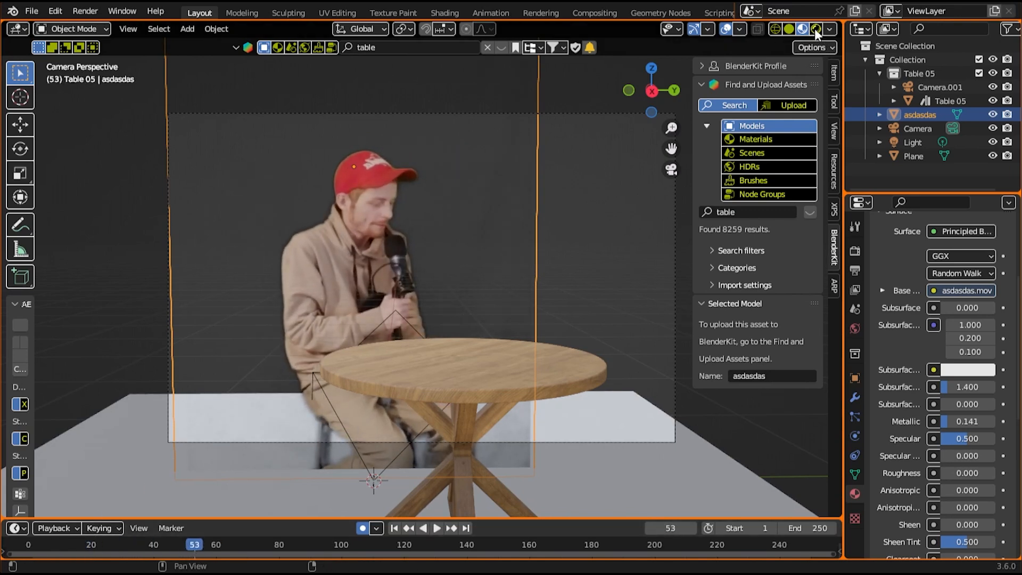
# Show the scene in rendered shading and load the brown interior HDR from the BlenderKit HDRs as the environment
pyautogui.click(815, 30)
pyautogui.click(744, 174)
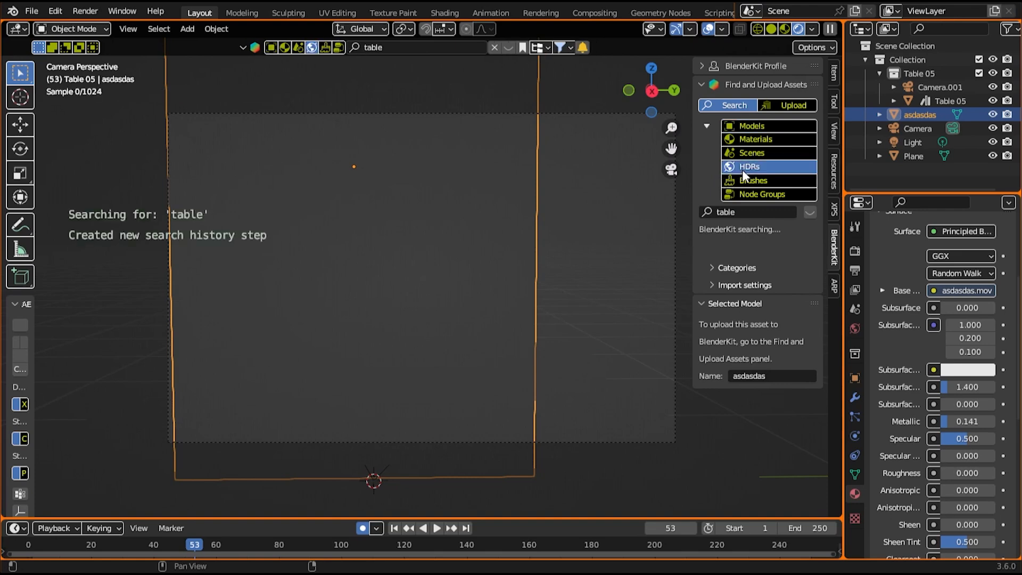
pyautogui.moveTo(361, 152)
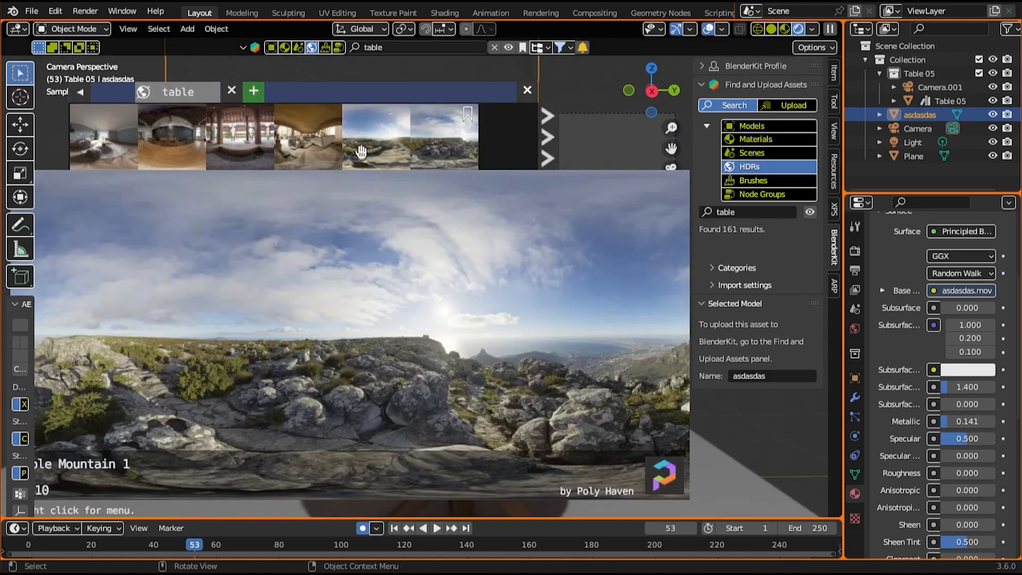
pyautogui.click(324, 158)
pyautogui.click(320, 186)
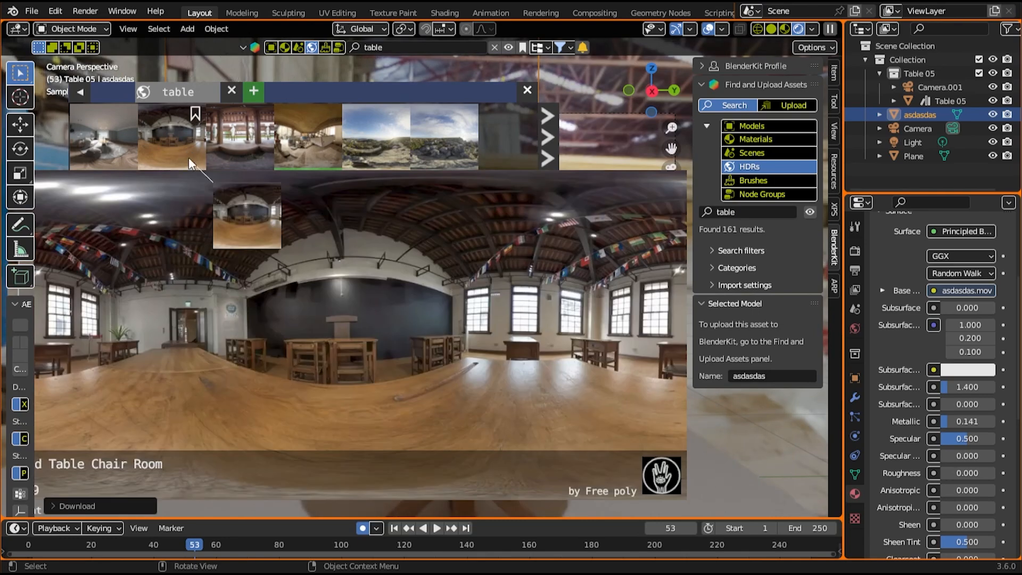
# Replace the environment with the Table Chair Room HDR at 2048 resolution and close the asset results
pyautogui.click(188, 158)
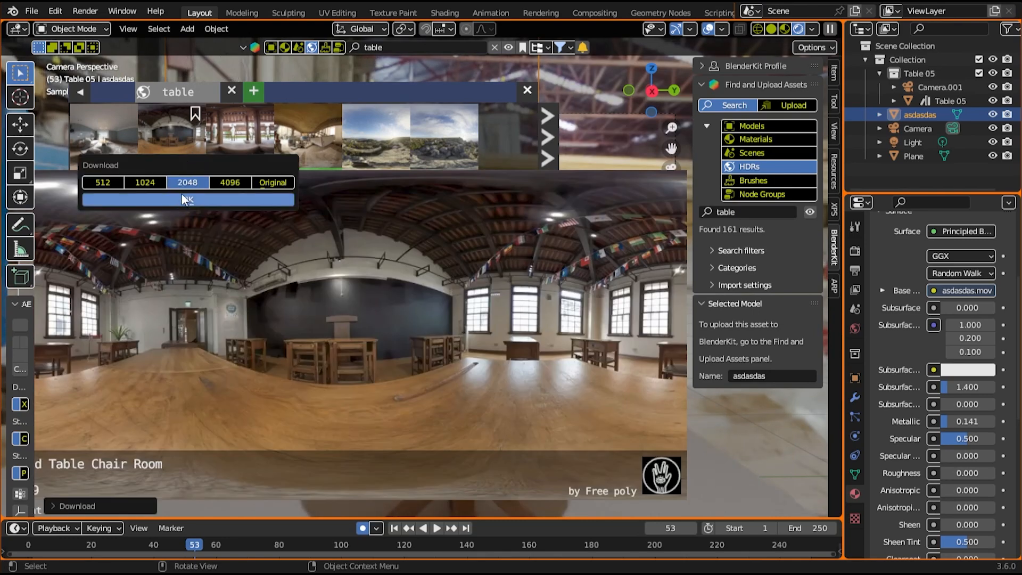
pyautogui.click(185, 199)
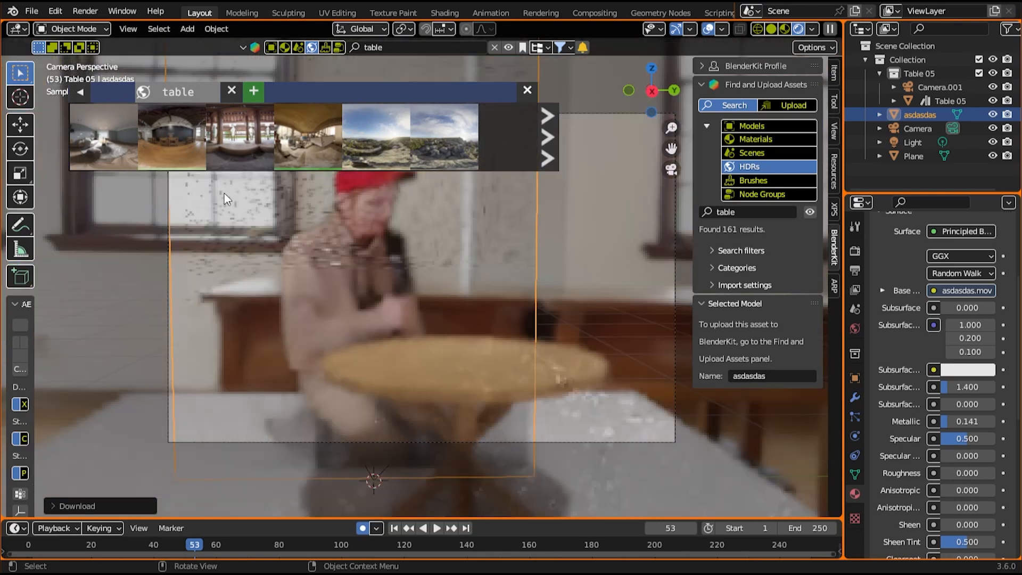
pyautogui.click(527, 89)
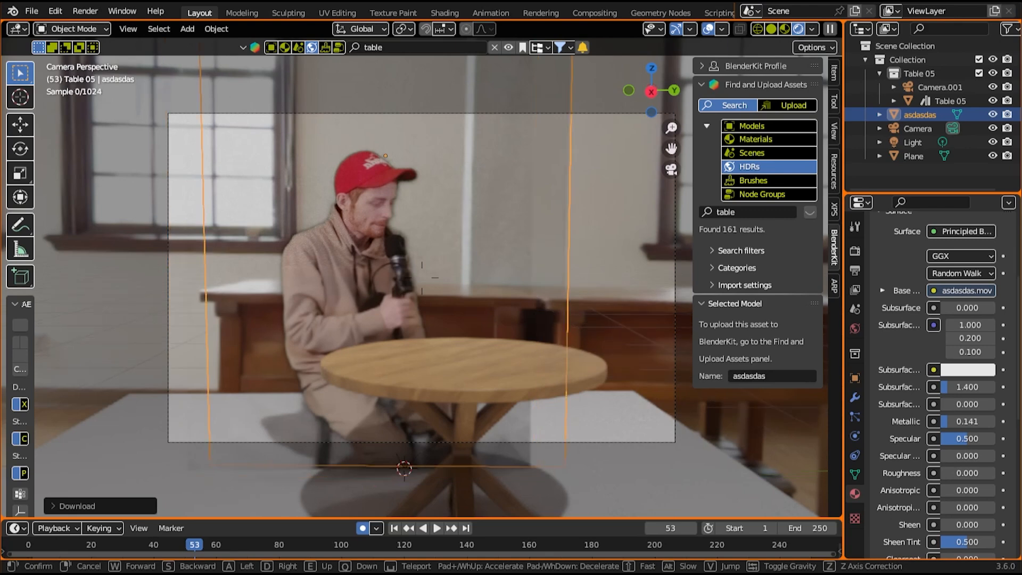
pyautogui.click(468, 158)
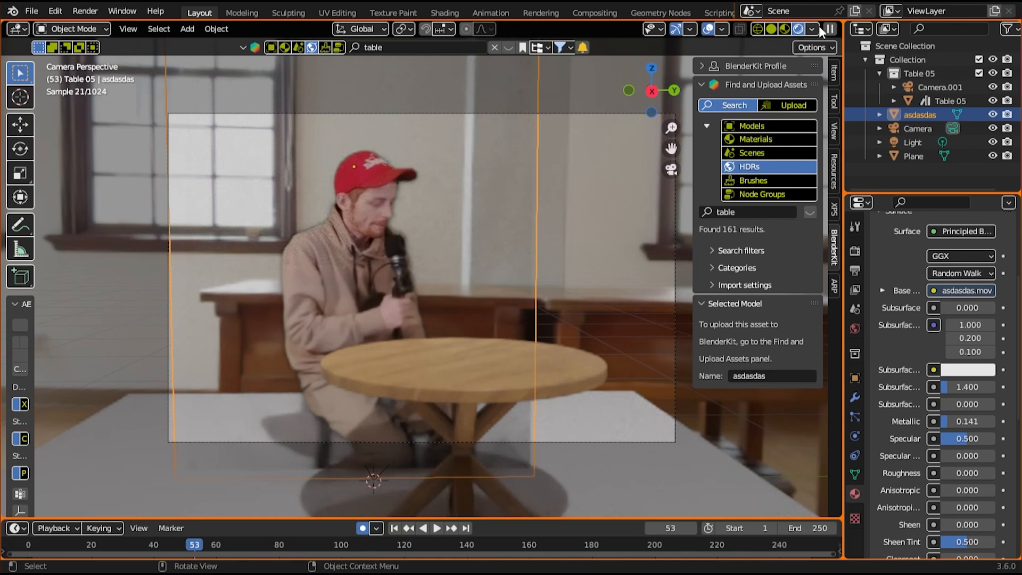
# Return to material preview shading and, at frame 1, move the subject's video plane slightly closer to the table's centre
pyautogui.click(784, 30)
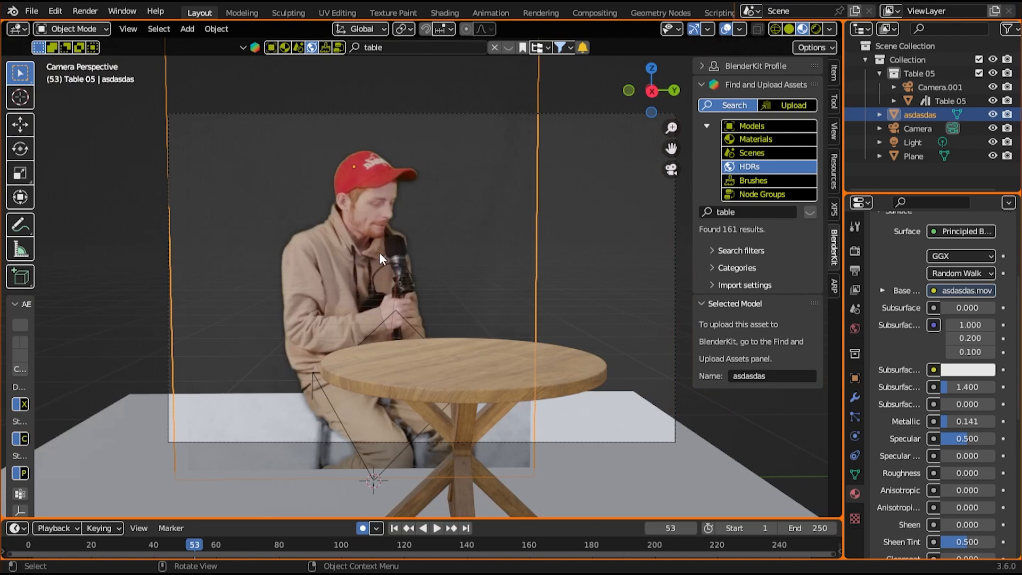
pyautogui.click(31, 544)
pyautogui.press('g')
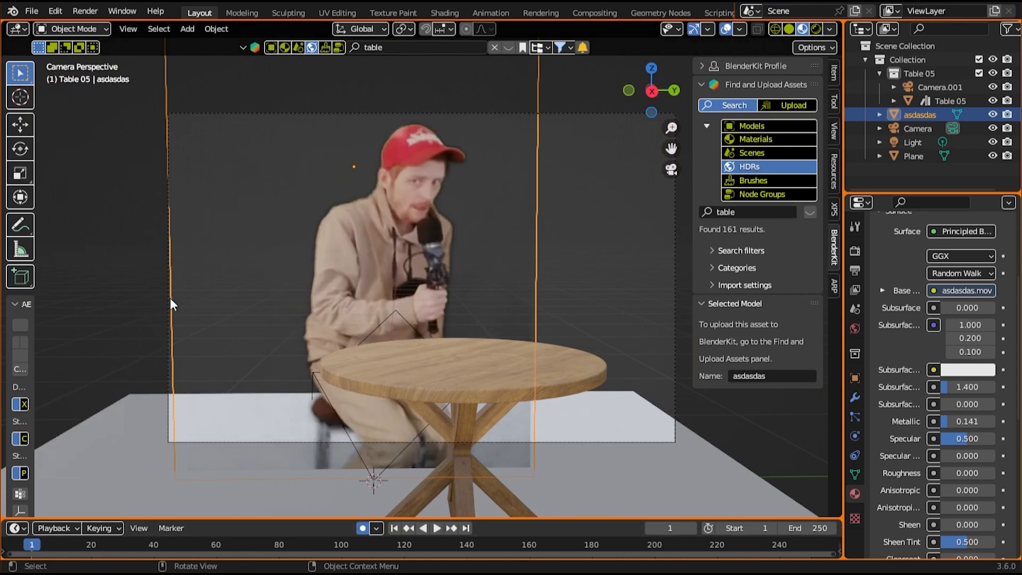
pyautogui.click(250, 303)
# Set the Rotate tool's orientation to Local and turn the subject's video plane slightly around its local Y axis
pyautogui.click(20, 149)
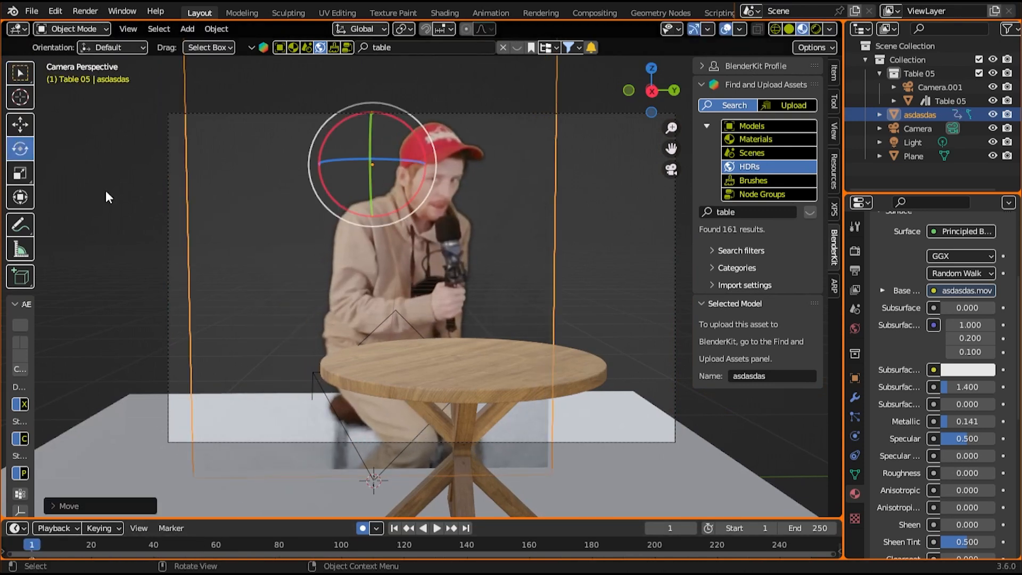
pyautogui.click(126, 47)
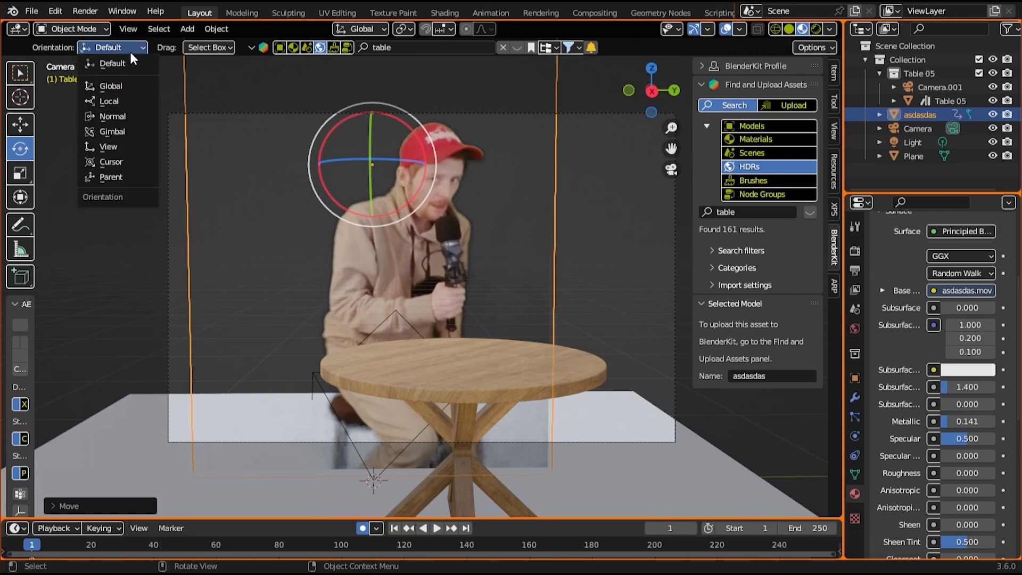
pyautogui.click(112, 101)
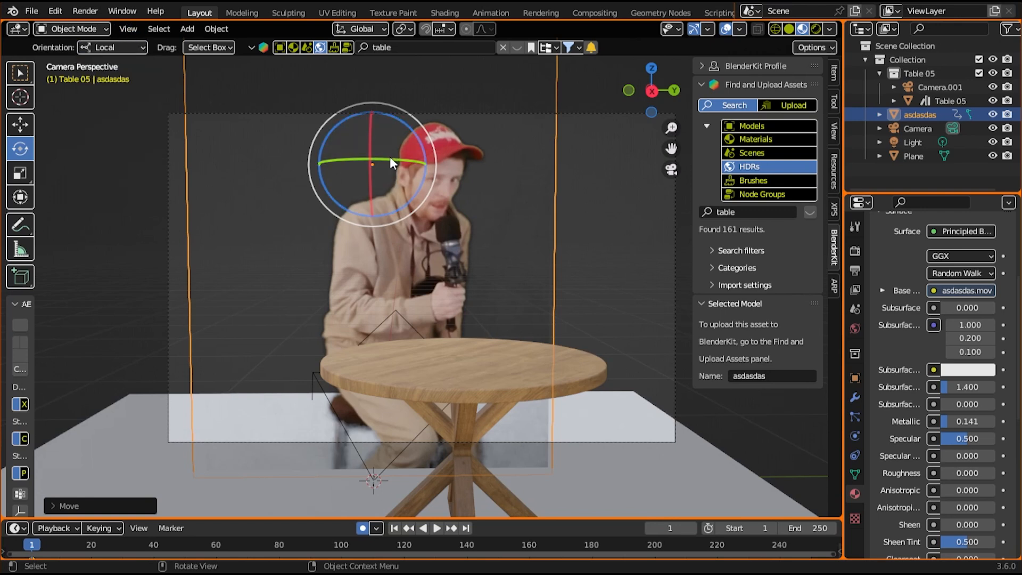
pyautogui.moveTo(389, 156)
pyautogui.mouseDown()
pyautogui.moveTo(401, 157)
pyautogui.moveTo(388, 151)
pyautogui.mouseUp()
# Set the video plane material's Metallic to 0.244, Roughness to 0.231 and Sheen Tint to 0.103
pyautogui.moveTo(953, 421)
pyautogui.mouseDown()
pyautogui.moveTo(989, 421)
pyautogui.moveTo(958, 421)
pyautogui.mouseUp()
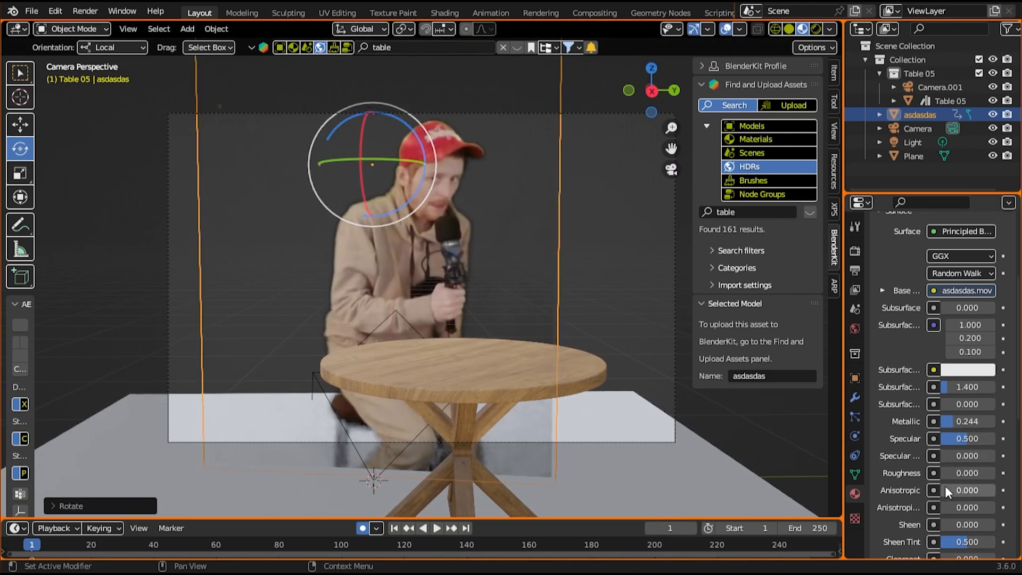
pyautogui.moveTo(948, 473); pyautogui.dragTo(929, 486)
pyautogui.scroll(-2, 951, 471)
pyautogui.scroll(-1, 950, 476)
pyautogui.scroll(-5, 952, 474)
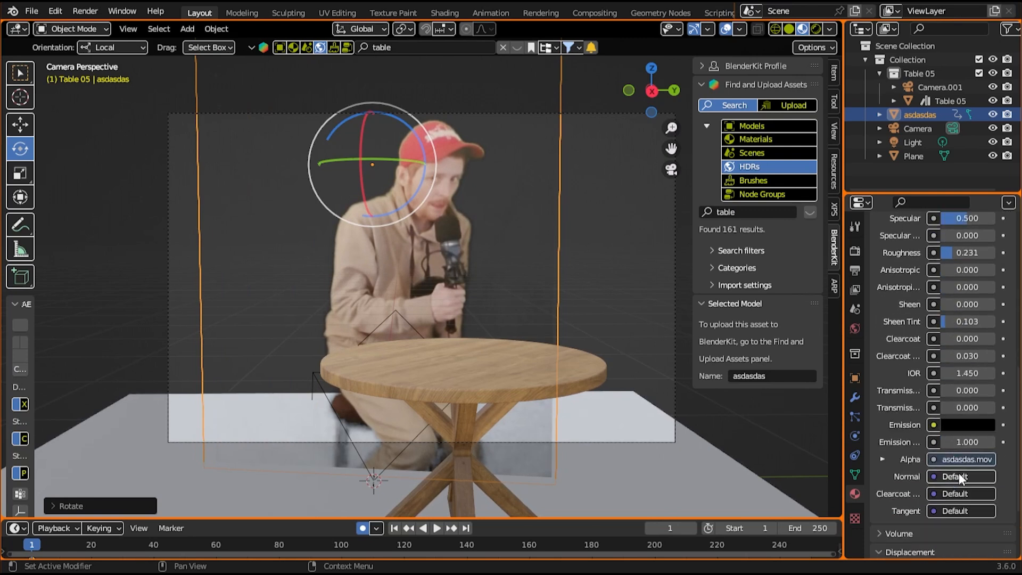
# Expand the movie settings of the material's Alpha texture to check its frame count, and set the scene's end frame to 217
pyautogui.click(882, 458)
pyautogui.scroll(-5, 883, 458)
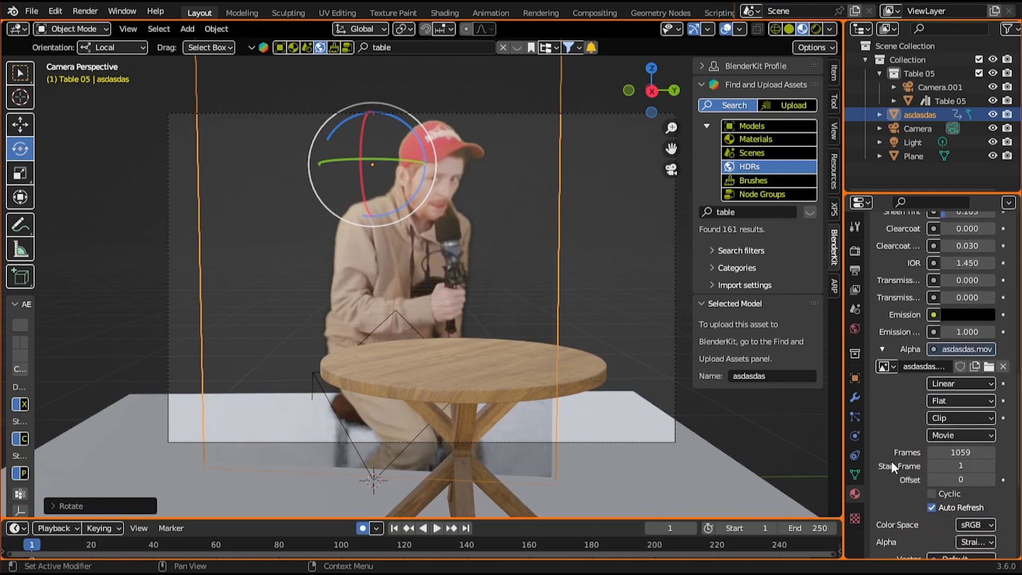
pyautogui.scroll(-2, 923, 460)
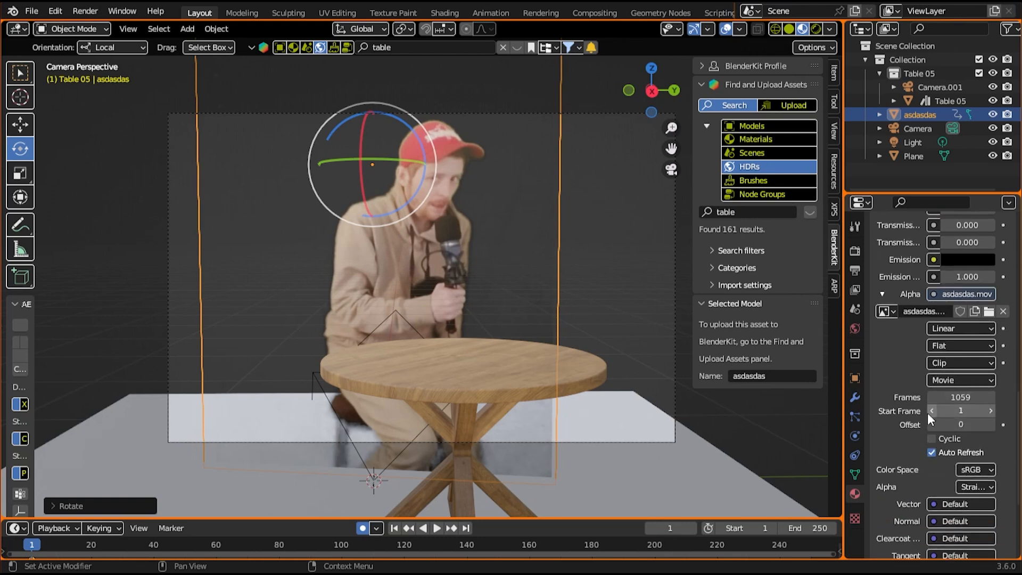
pyautogui.moveTo(820, 528); pyautogui.dragTo(854, 527)
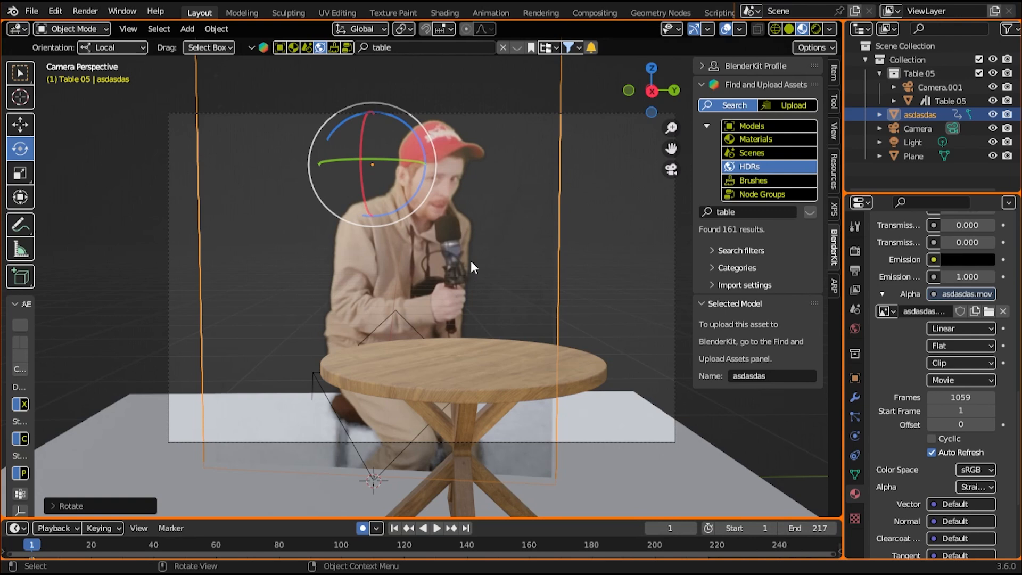
# Enlarge the timeline area, set the playback sync to Frame Dropping, and play the animation to check its speed
pyautogui.press('space')
pyautogui.press('space')
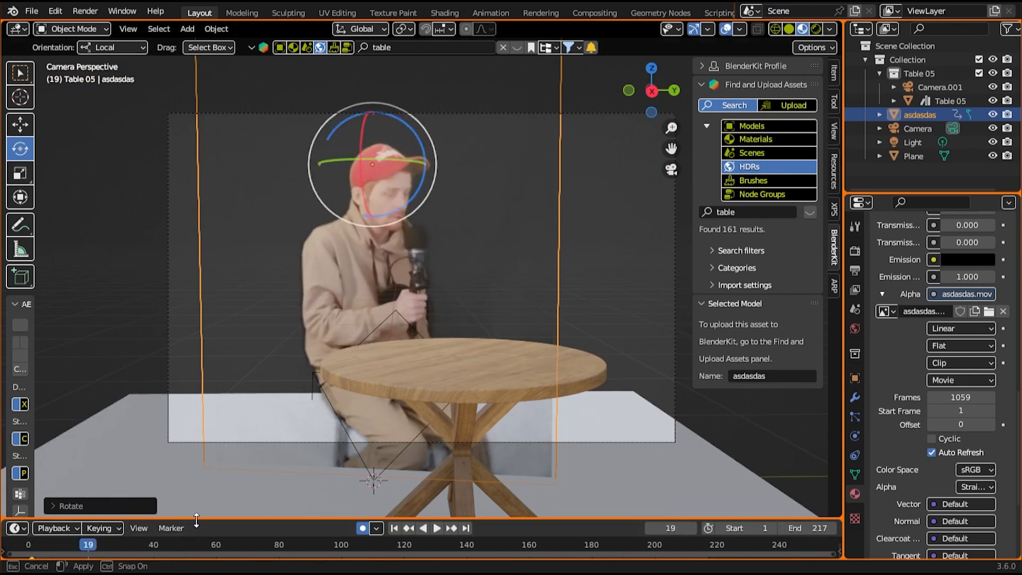
pyautogui.moveTo(196, 518); pyautogui.dragTo(196, 496)
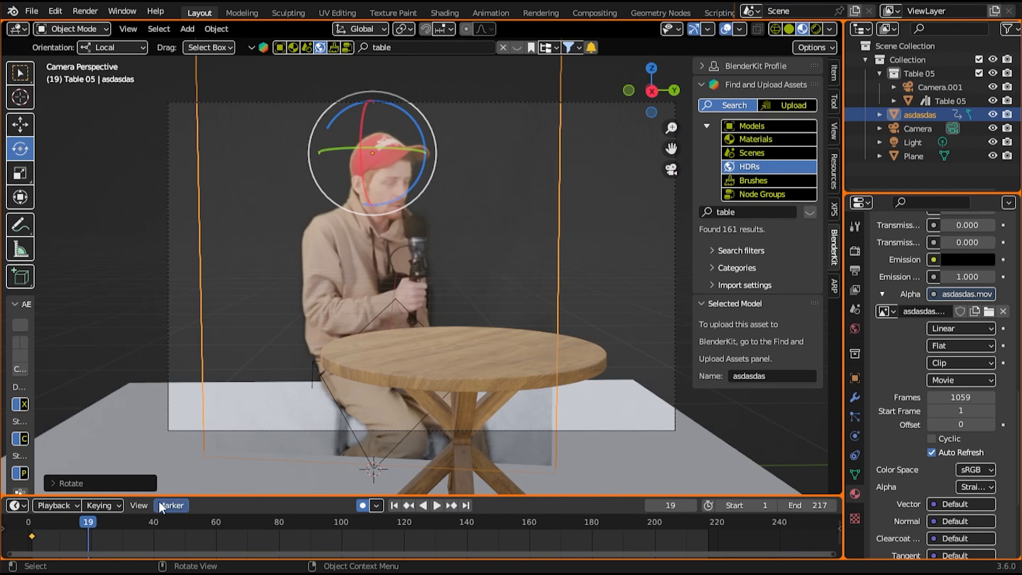
pyautogui.click(67, 504)
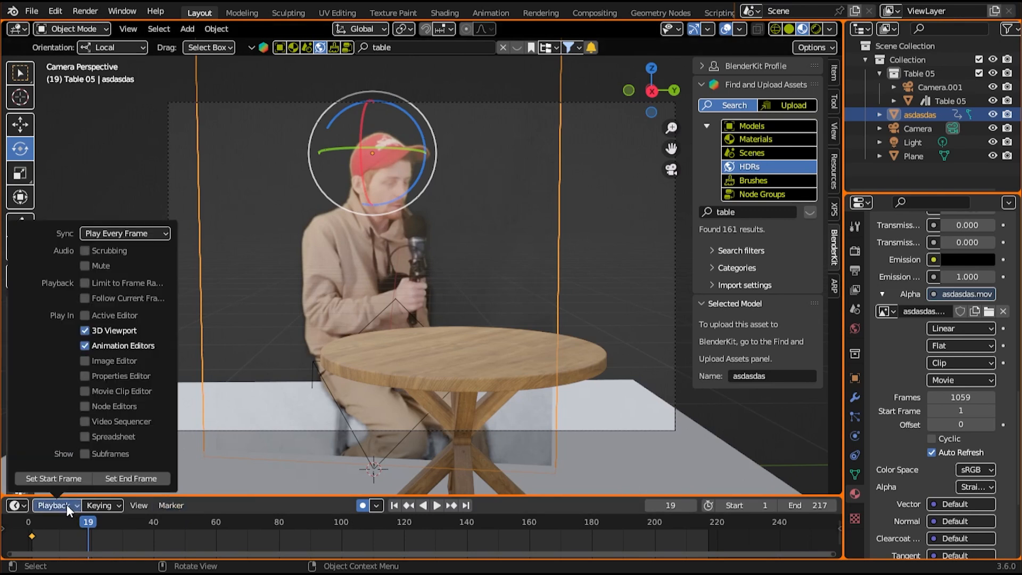
pyautogui.click(102, 236)
pyautogui.click(103, 262)
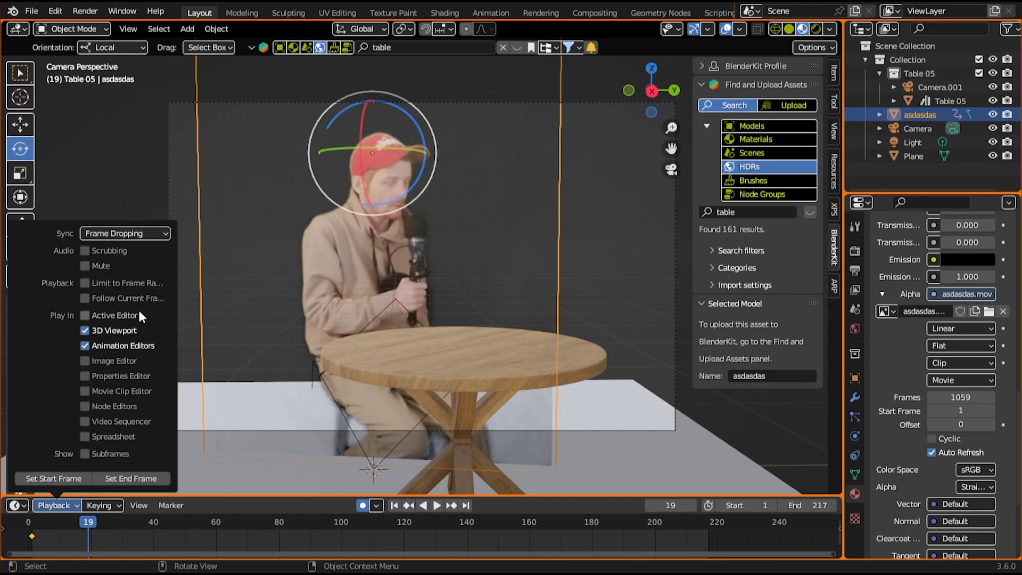
pyautogui.press('space')
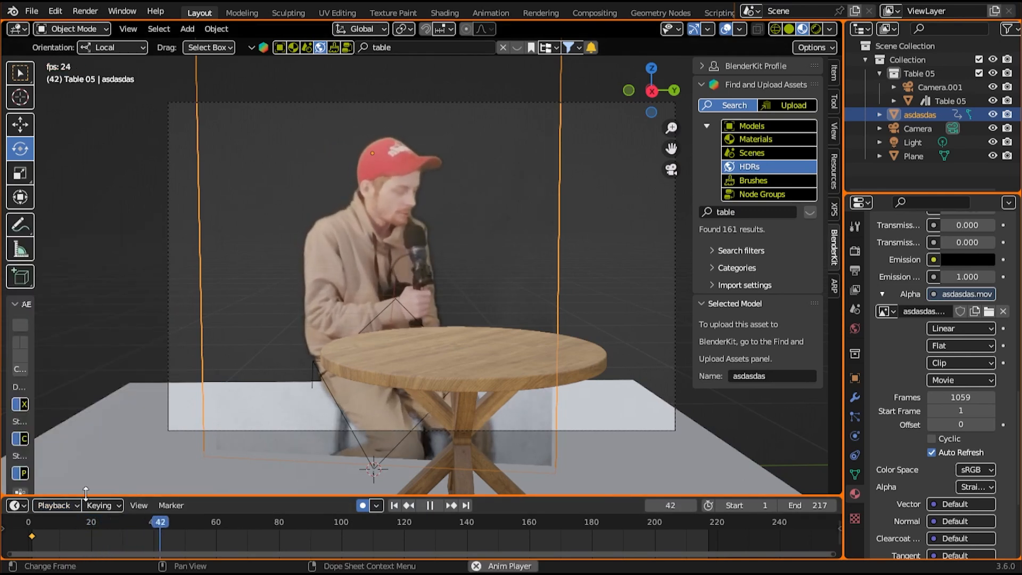
pyautogui.press('space')
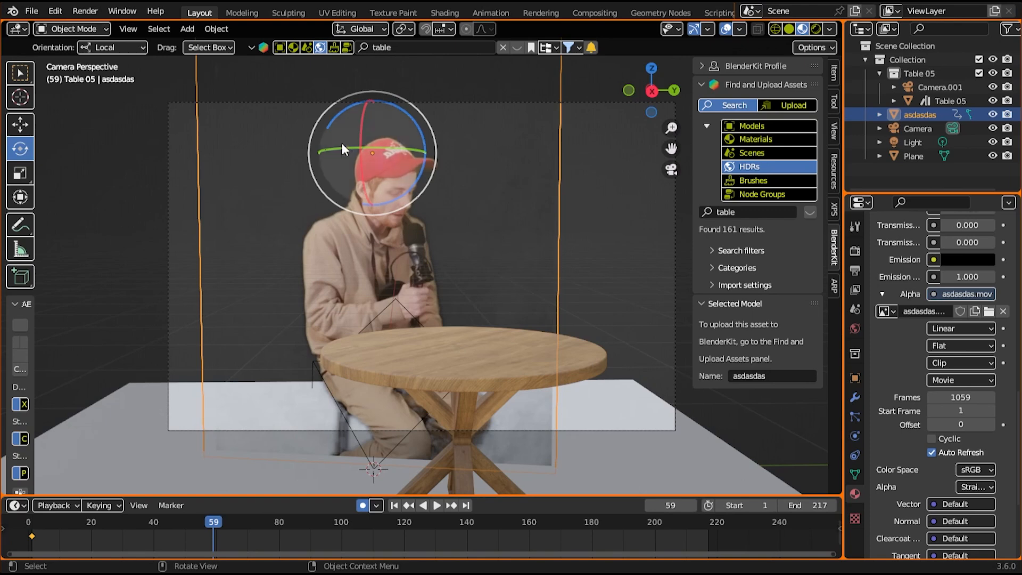
# Switch the viewport to rendered shading and review the scene's render sampling, resolution, frame range and output format settings
pyautogui.click(816, 29)
pyautogui.click(855, 269)
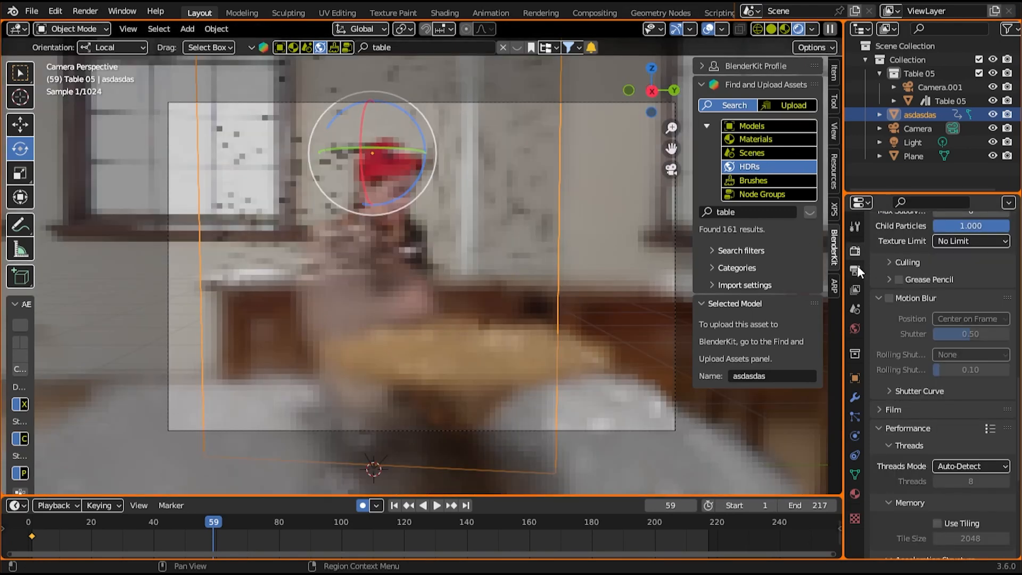
pyautogui.scroll(-10, 912, 429)
pyautogui.scroll(14, 892, 407)
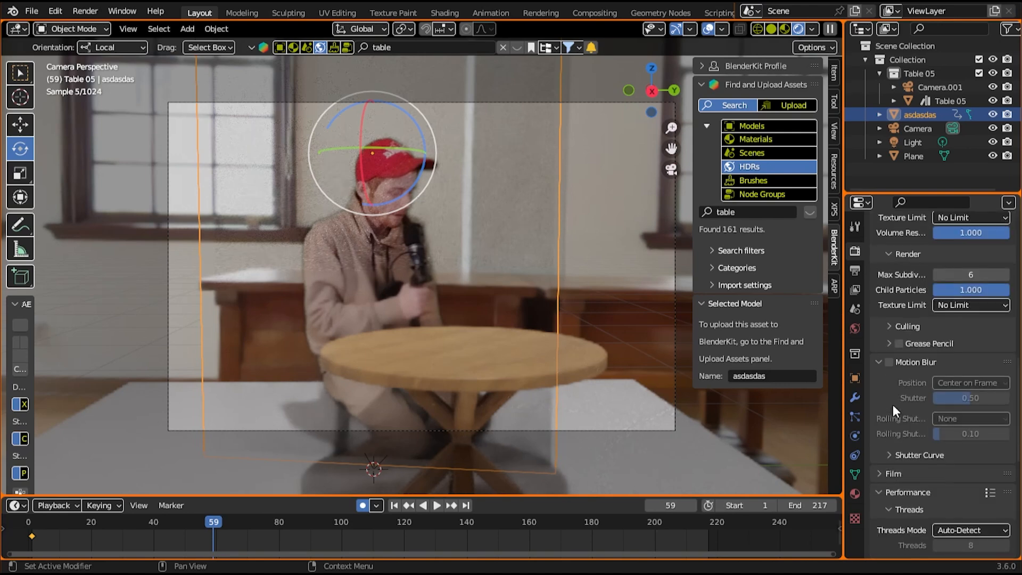
pyautogui.scroll(10, 883, 353)
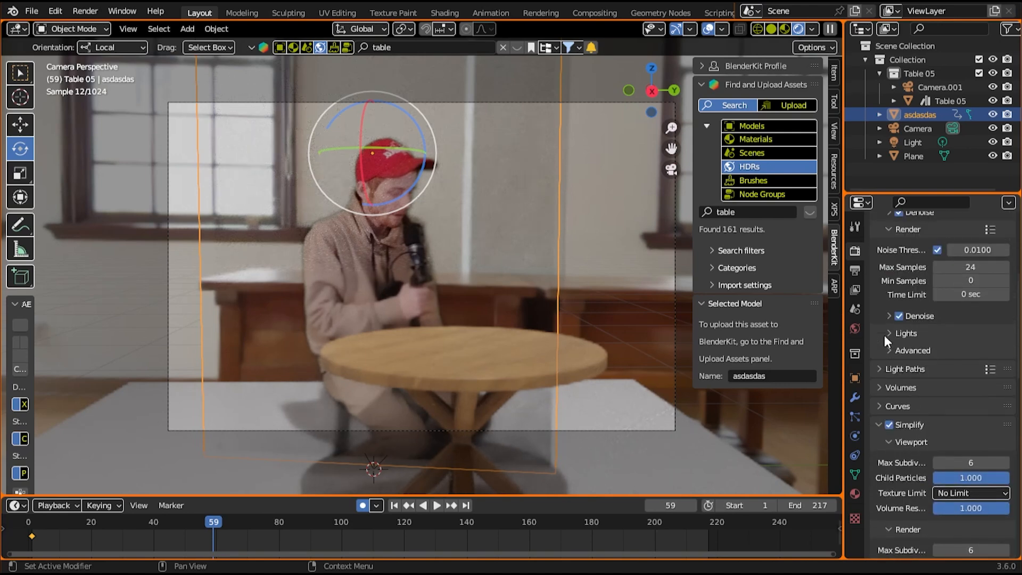
pyautogui.scroll(3, 883, 334)
pyautogui.click(857, 272)
pyautogui.scroll(-4, 886, 312)
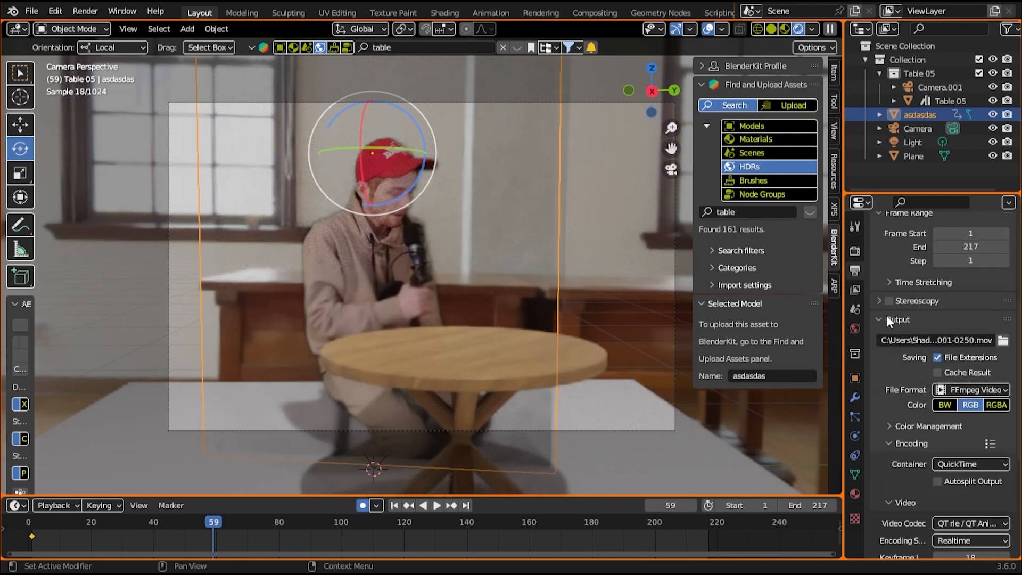
pyautogui.scroll(-8, 886, 315)
pyautogui.scroll(14, 886, 315)
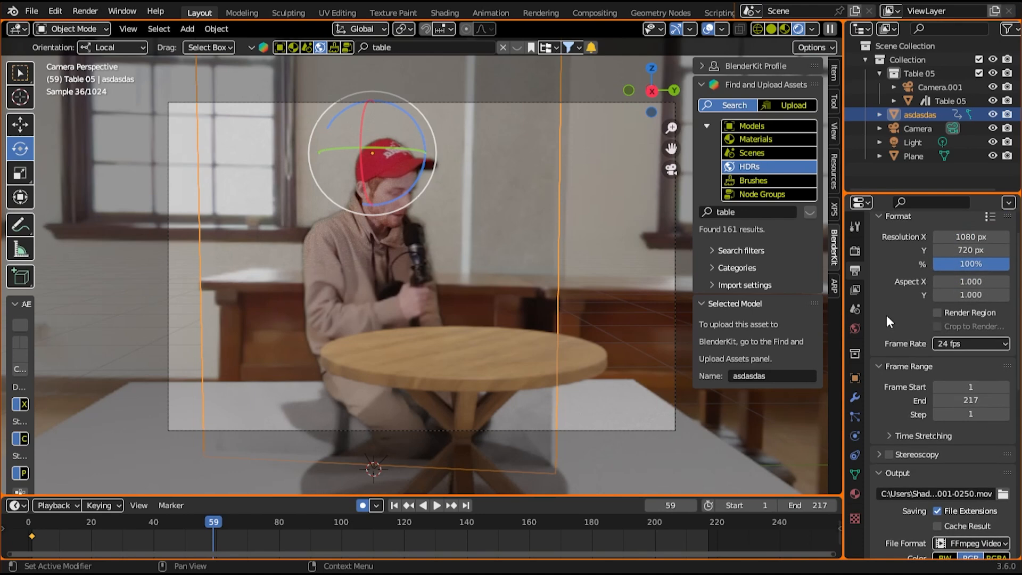
pyautogui.scroll(-8, 886, 315)
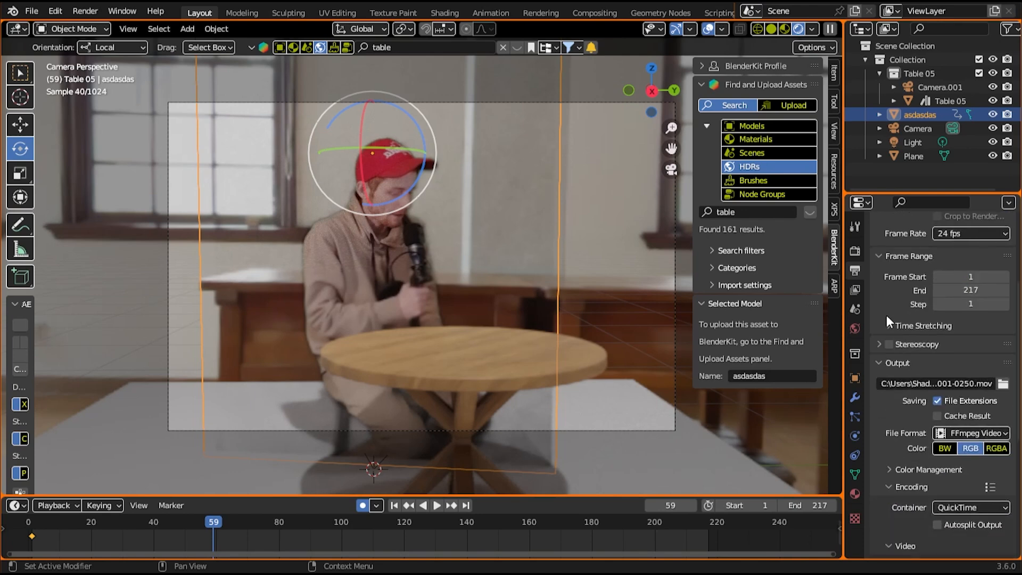
# Turn on Transparent in the Film render settings so the HDR background is left out of the render
pyautogui.click(853, 250)
pyautogui.scroll(6, 898, 310)
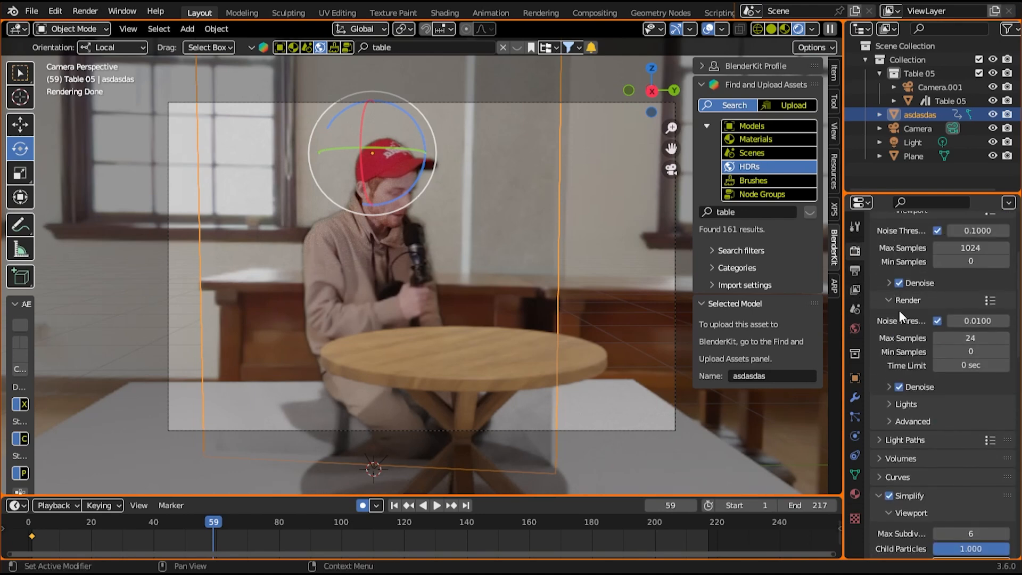
pyautogui.scroll(-15, 899, 310)
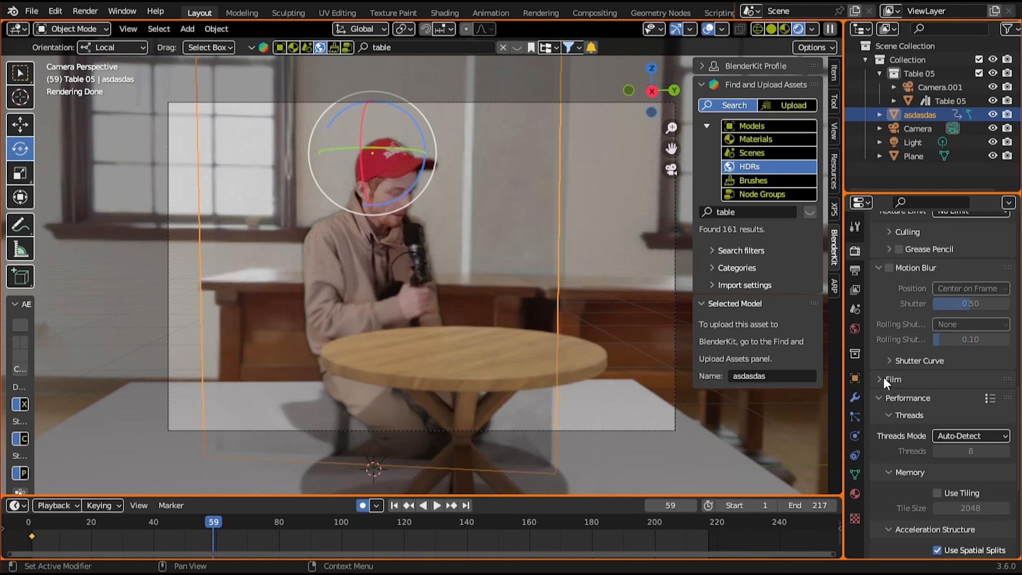
pyautogui.click(883, 379)
pyautogui.click(899, 478)
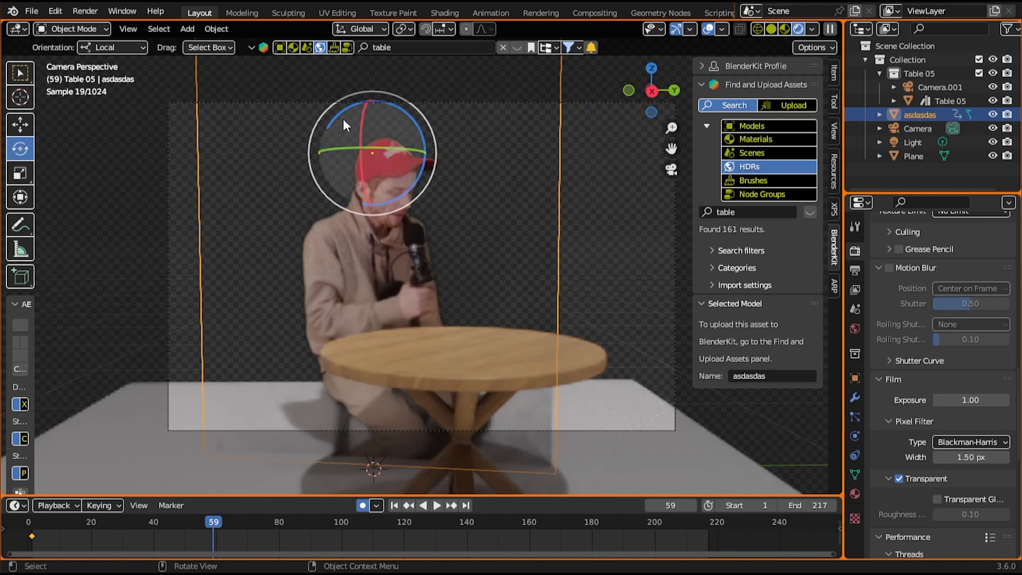
# At frame 59, rotate the subject's video plane freely to a new angle and return the viewport to material preview shading
pyautogui.moveTo(383, 158); pyautogui.dragTo(217, 201)
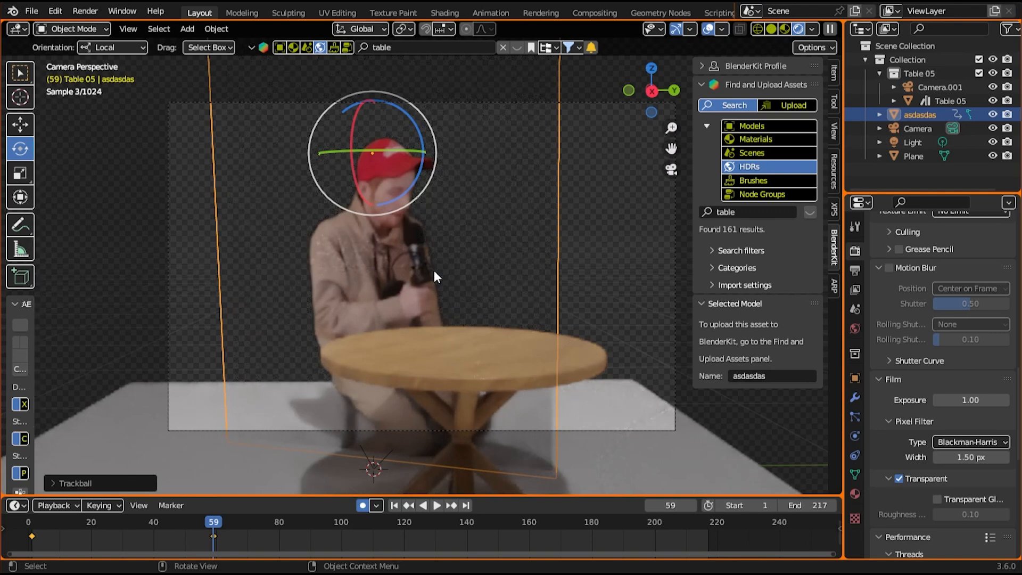
pyautogui.moveTo(380, 183); pyautogui.dragTo(406, 180)
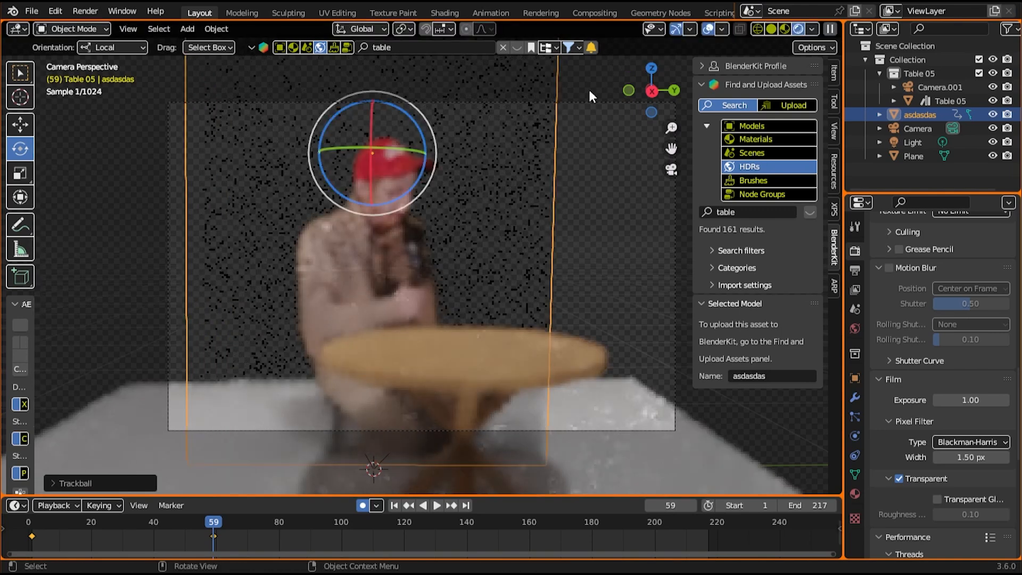
pyautogui.click(773, 30)
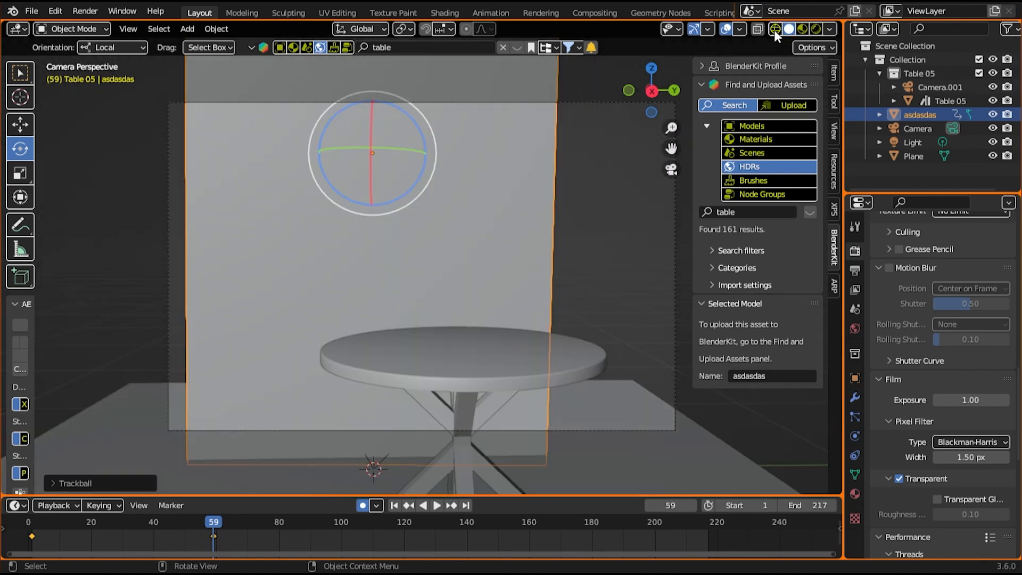
pyautogui.click(802, 29)
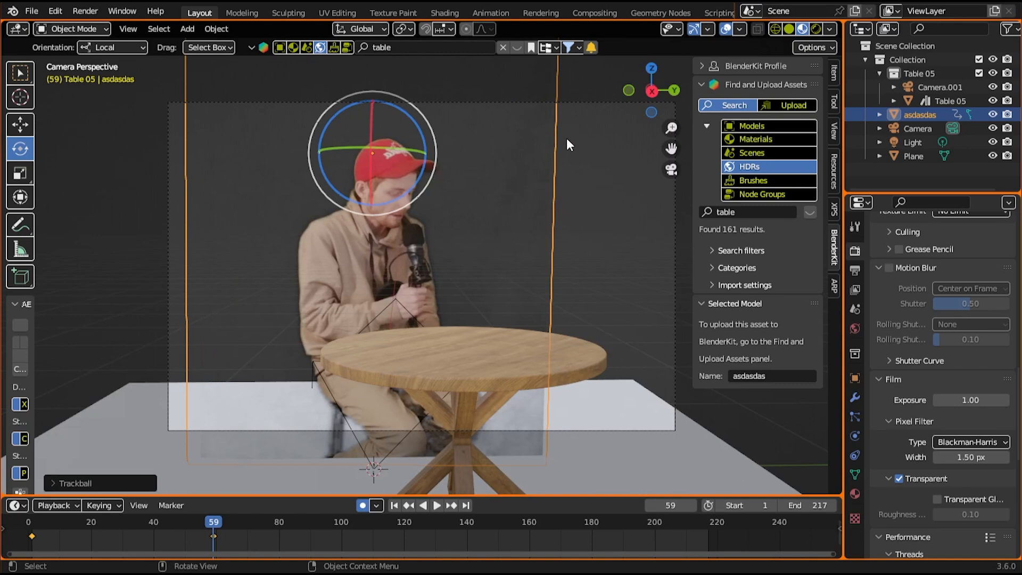
# Scrub and play the animation past frame 59 to check how the rotated video plane looks
pyautogui.scroll(10, 867, 248)
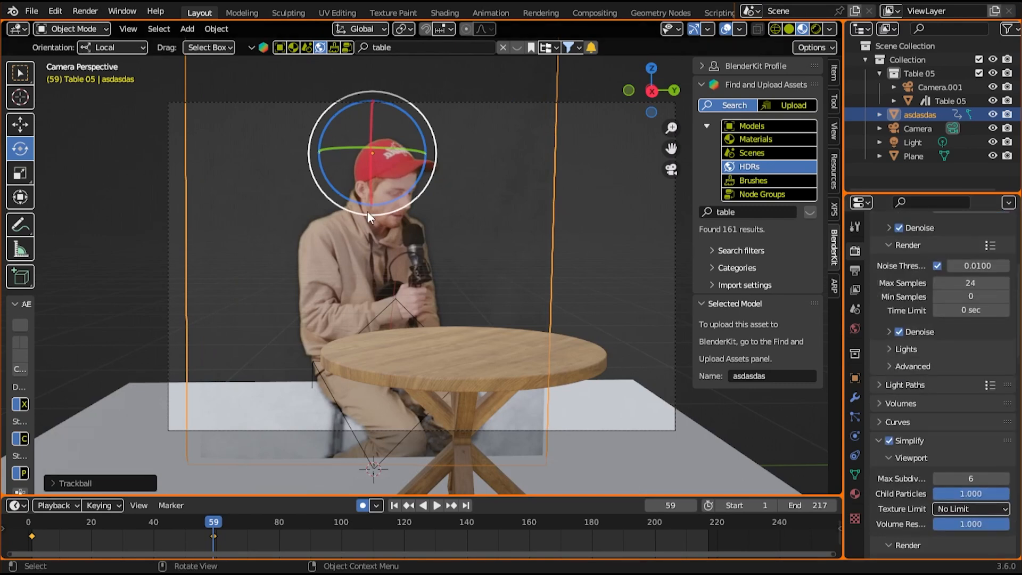
pyautogui.press('space')
pyautogui.click(225, 522)
pyautogui.moveTo(225, 522); pyautogui.dragTo(243, 497)
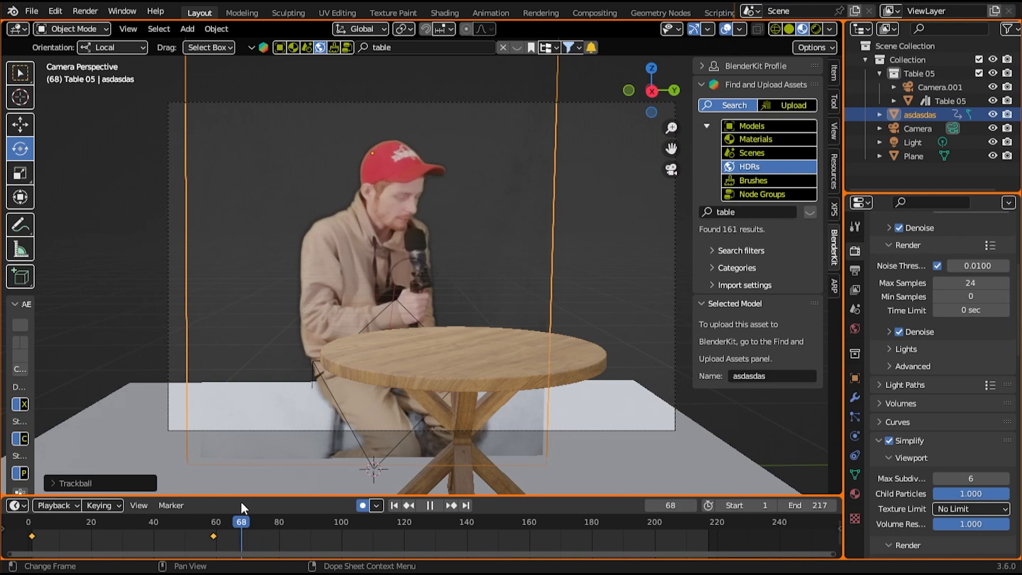
pyautogui.press('space')
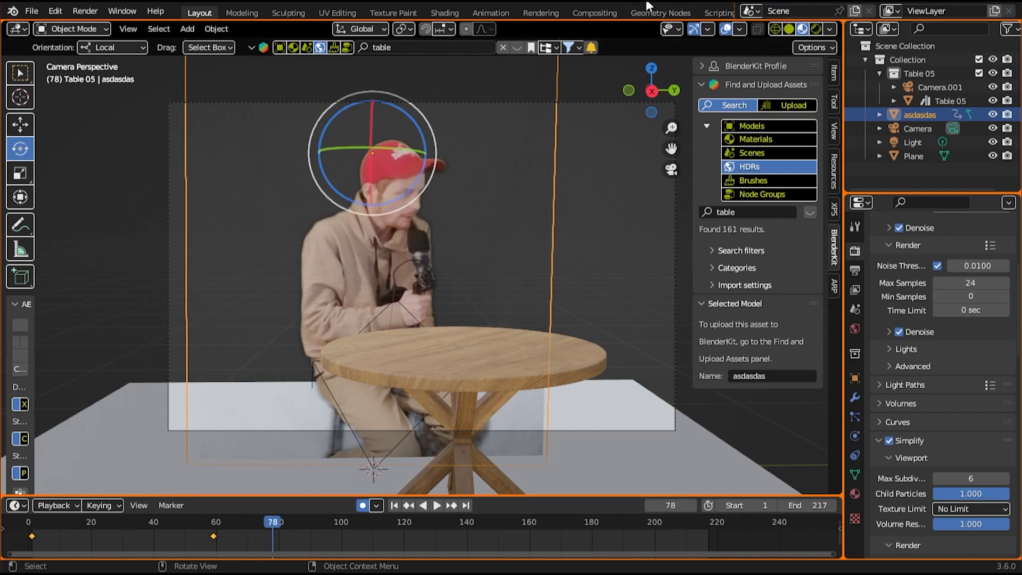
# Add a Video Editing workspace to the project
pyautogui.scroll(-2, 653, 11)
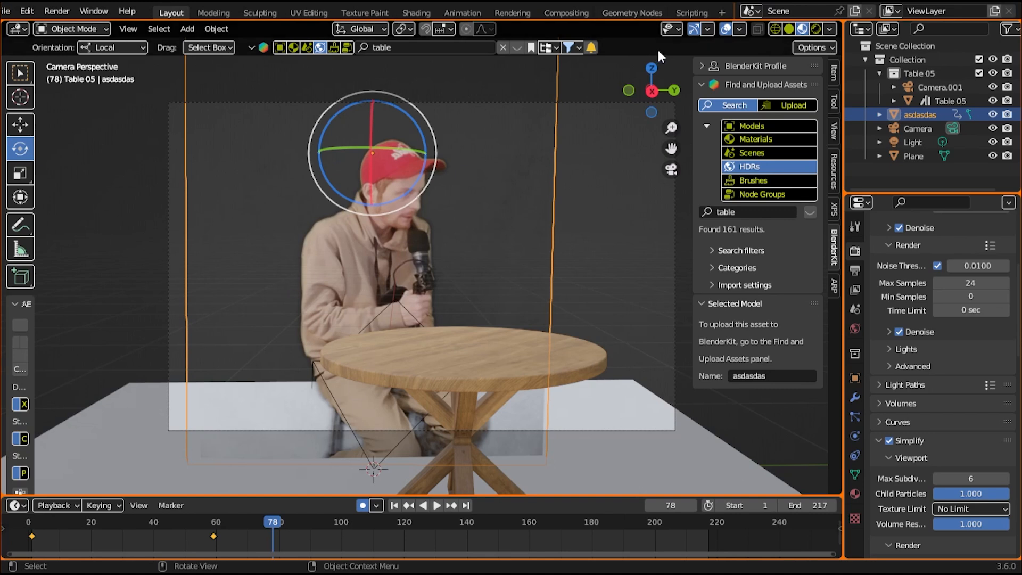
pyautogui.click(722, 12)
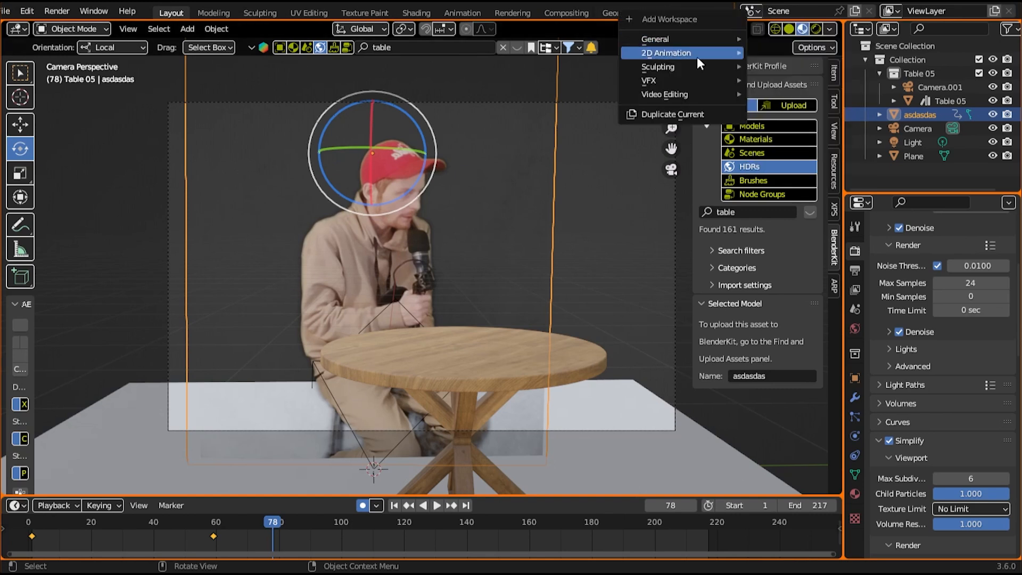
pyautogui.moveTo(683, 92)
pyautogui.click(787, 106)
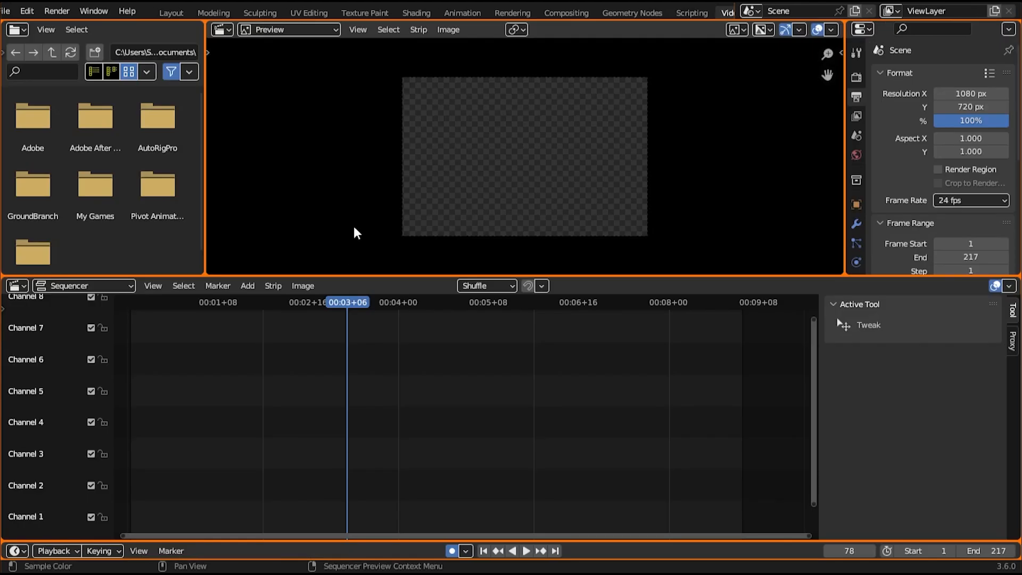
# Place the 20250613_142606.mp4 video and audio strips at the start of the sequencer timeline and play them back
pyautogui.moveTo(355, 312); pyautogui.dragTo(126, 320)
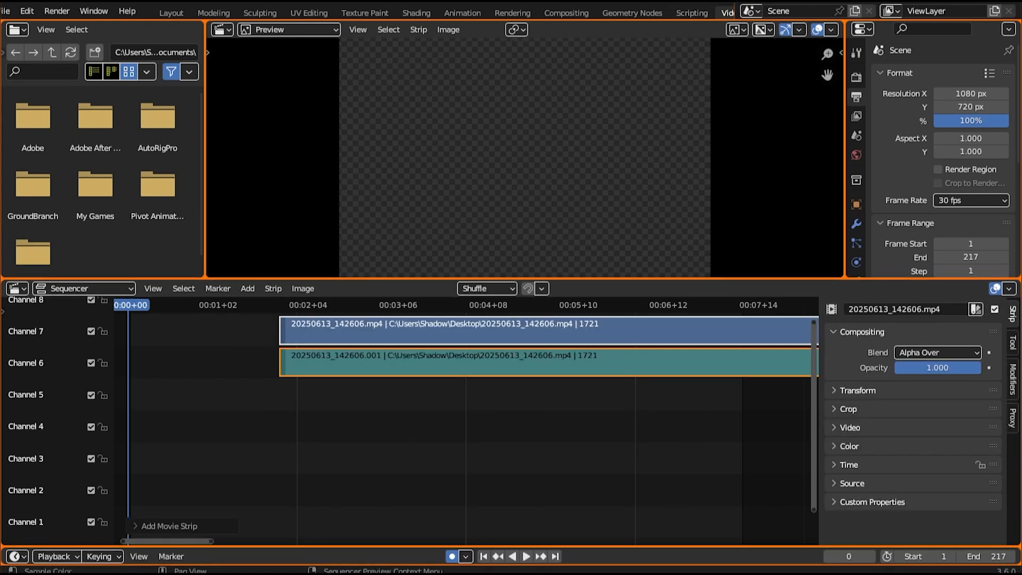
pyautogui.press('g')
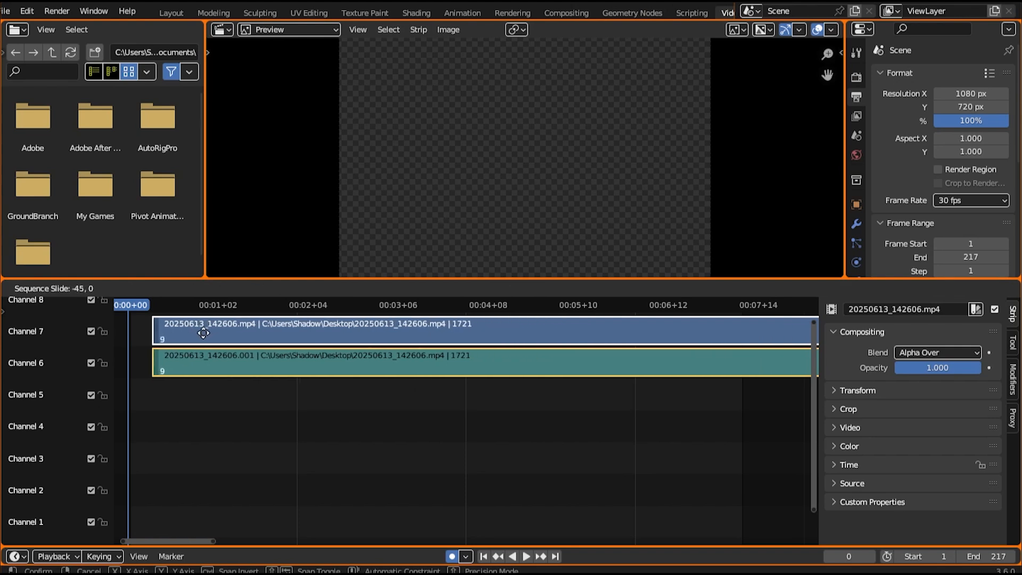
pyautogui.click(134, 314)
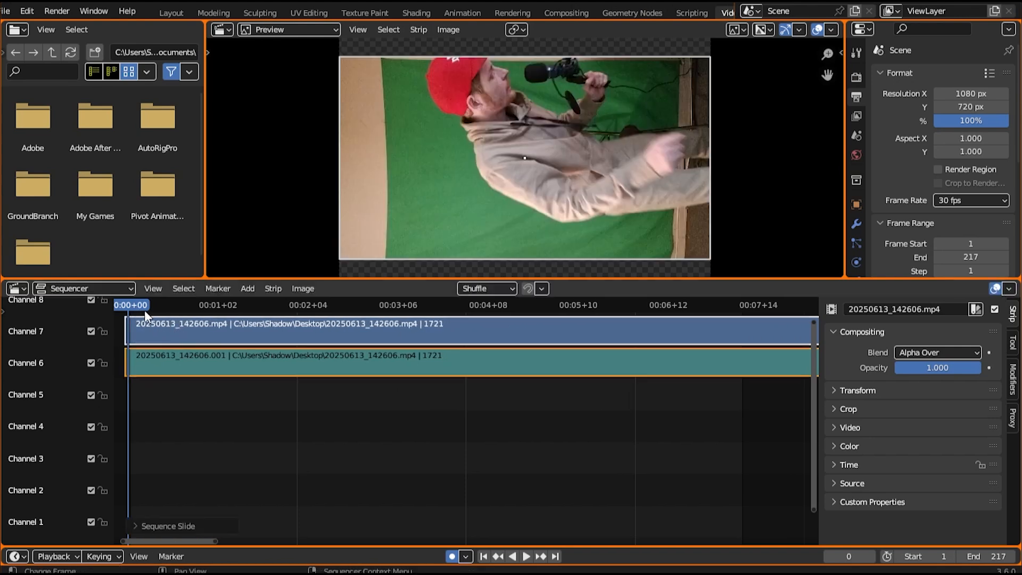
pyautogui.press('space')
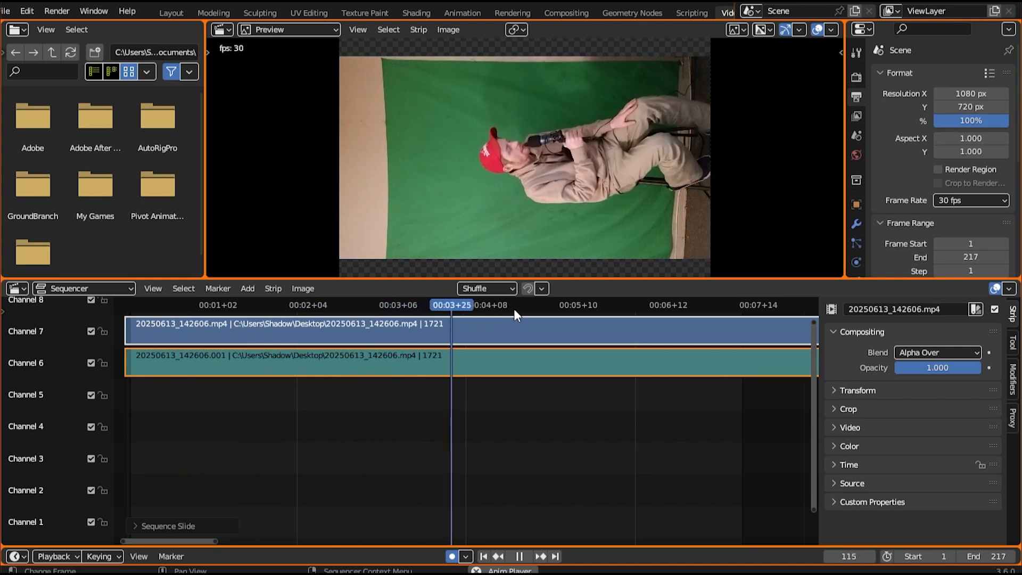
pyautogui.press('space')
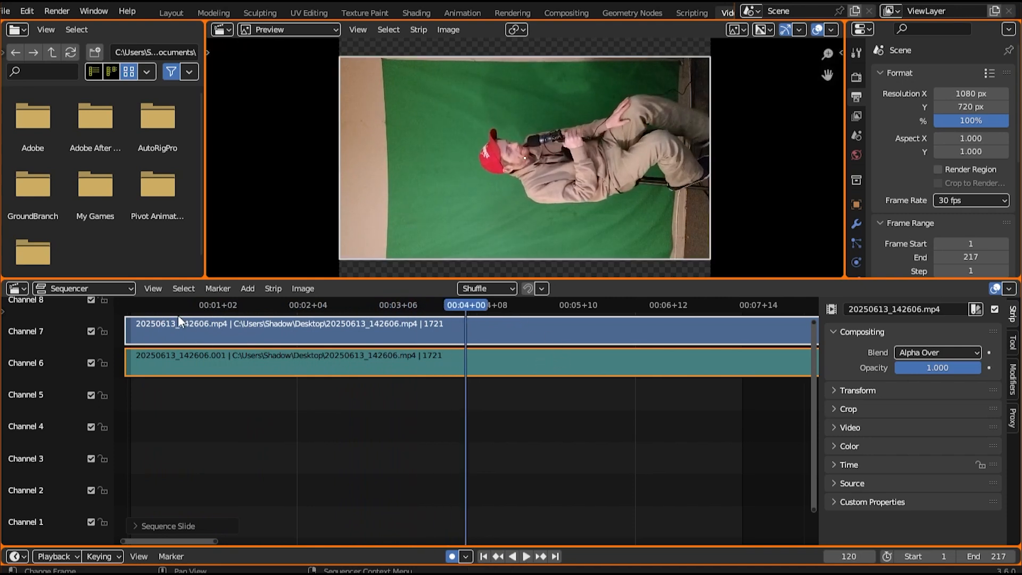
# Shift both strips to start at frame 1, delete the video strip, and play the remaining audio strip
pyautogui.moveTo(160, 342); pyautogui.dragTo(170, 342)
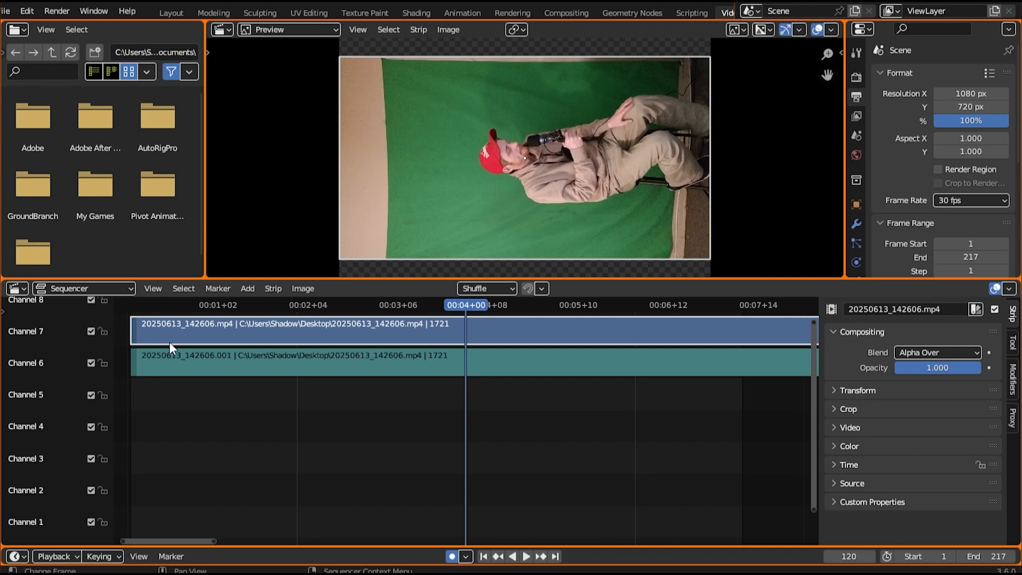
pyautogui.press('Delete')
pyautogui.click(141, 306)
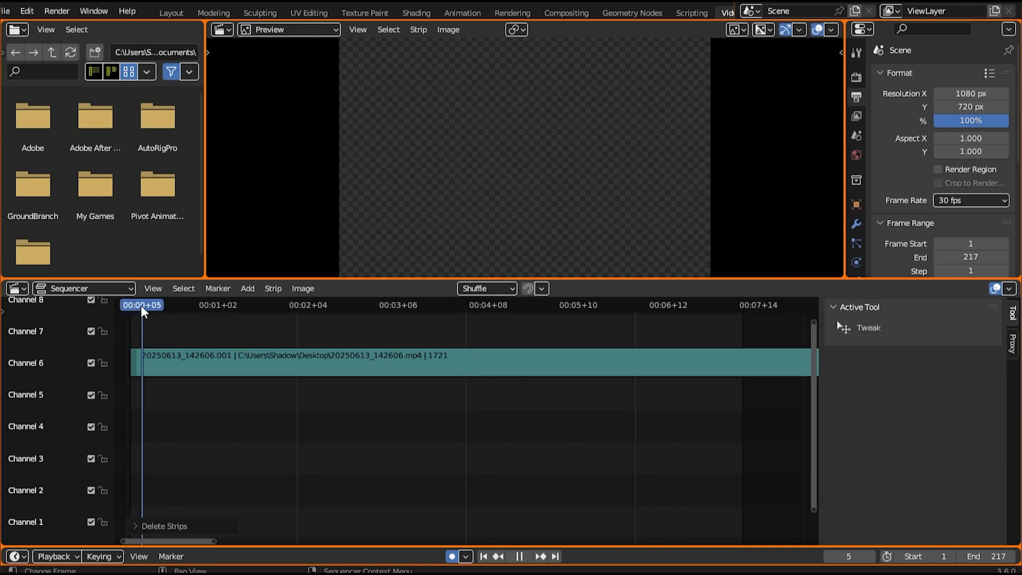
pyautogui.press('space')
pyautogui.moveTo(192, 309); pyautogui.dragTo(403, 309)
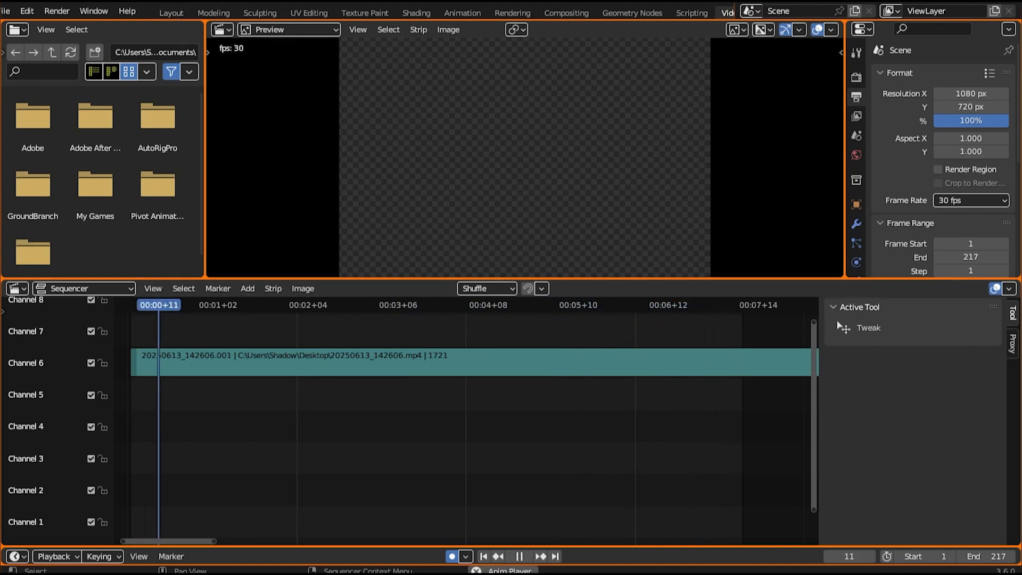
pyautogui.press('space')
# Return to the Layout workspace and enable audio scrubbing in the timeline's playback settings
pyautogui.click(171, 12)
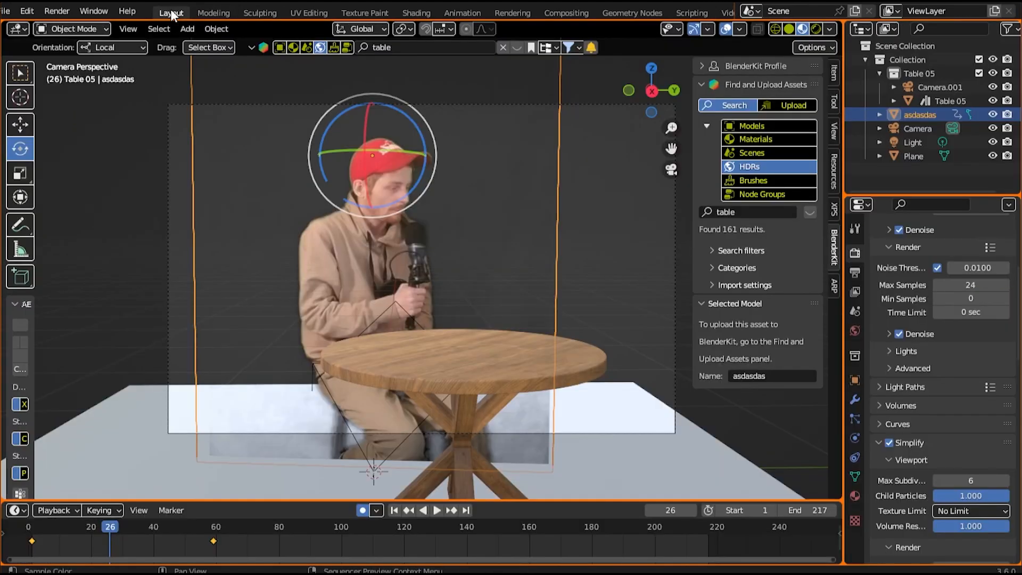
pyautogui.click(53, 512)
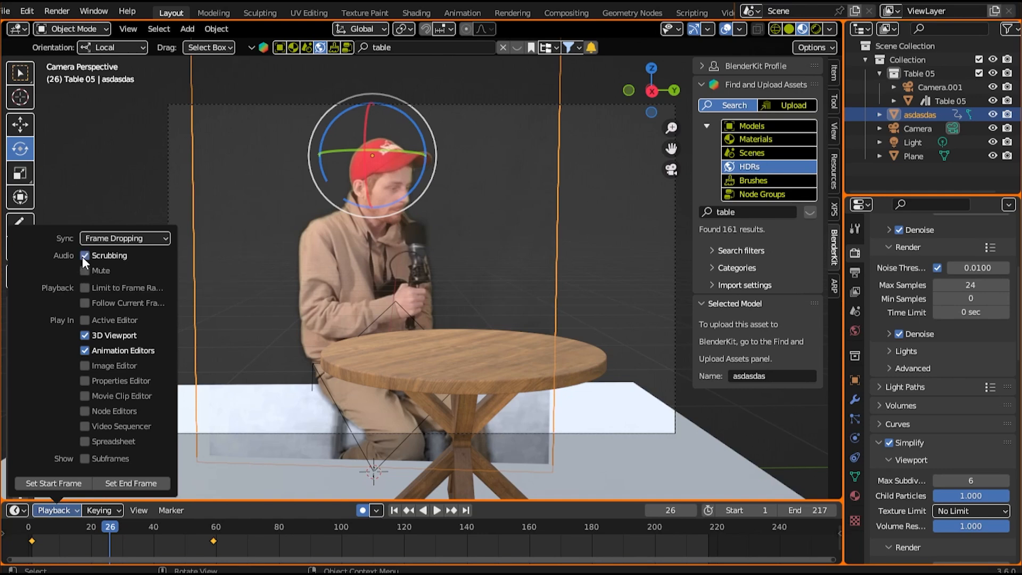
# Shift the audio strip slightly earlier in the sequencer, playing the scene in the Layout workspace before and after the change
pyautogui.press('space')
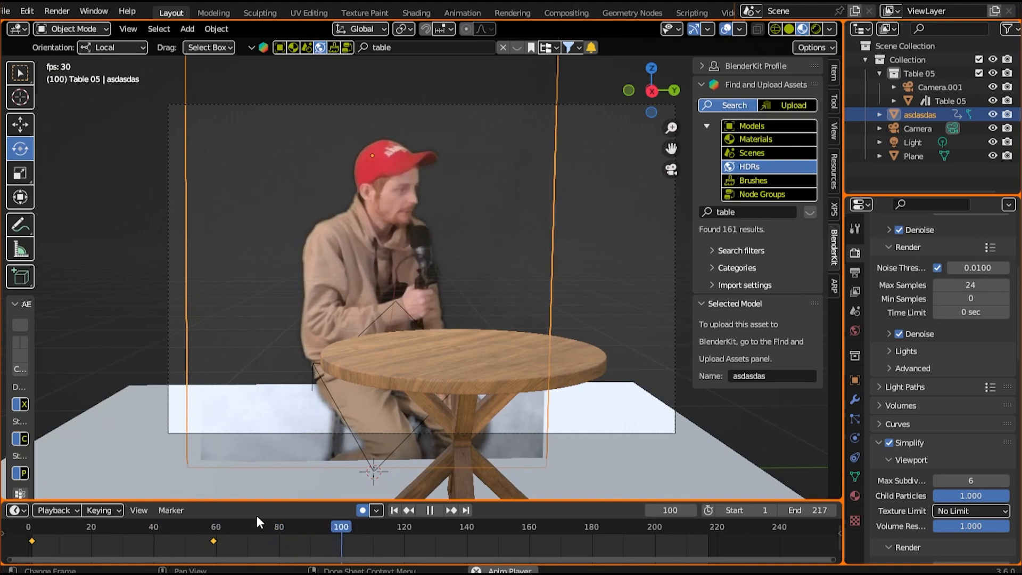
pyautogui.press('space')
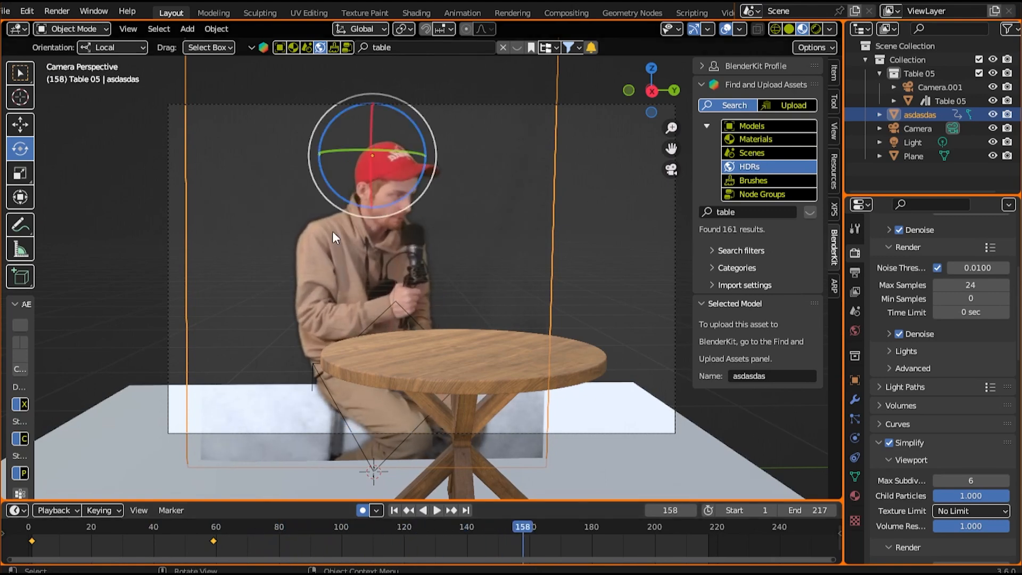
pyautogui.click(727, 12)
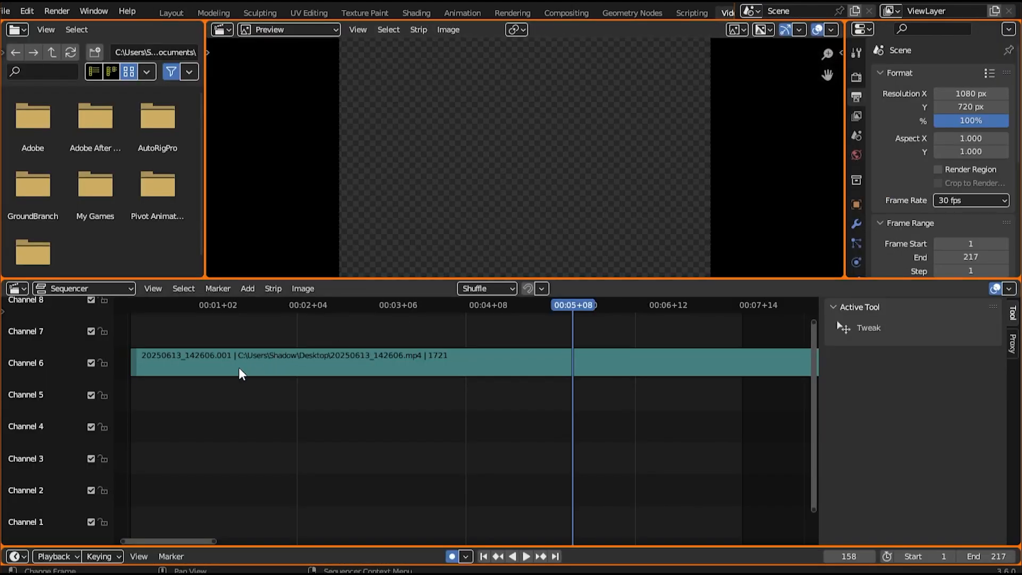
pyautogui.moveTo(240, 366); pyautogui.dragTo(236, 364)
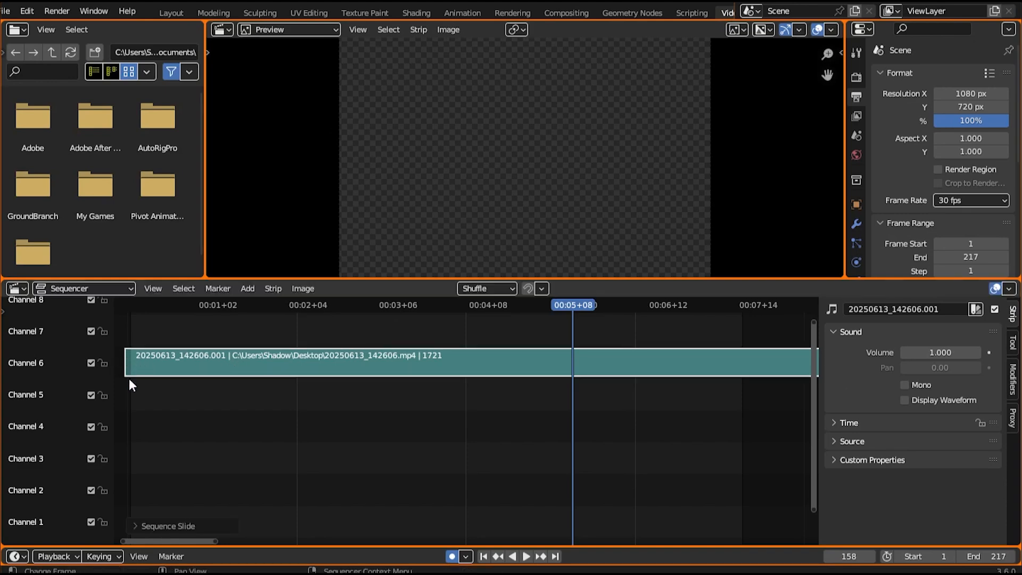
pyautogui.click(153, 11)
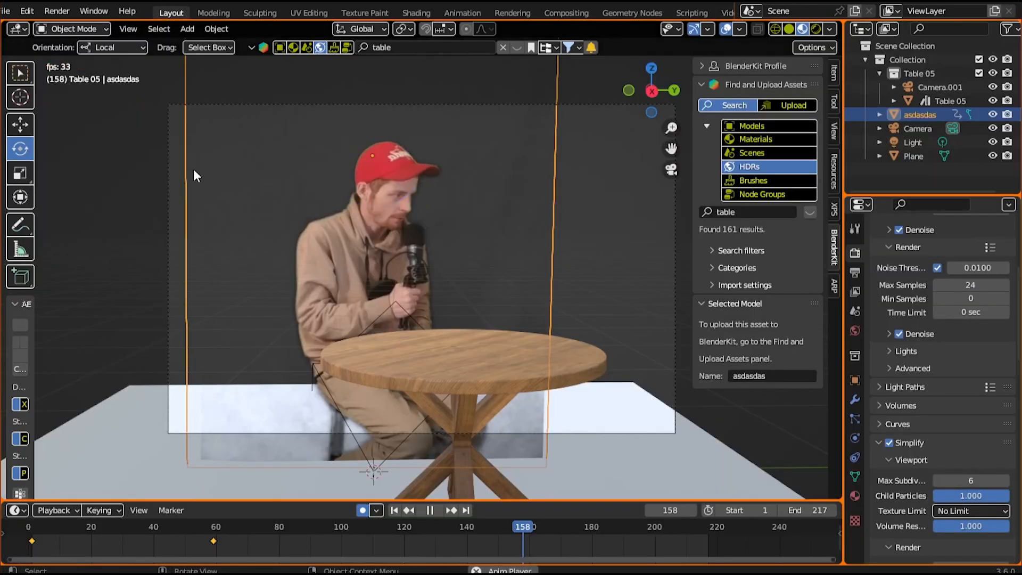
pyautogui.press('space')
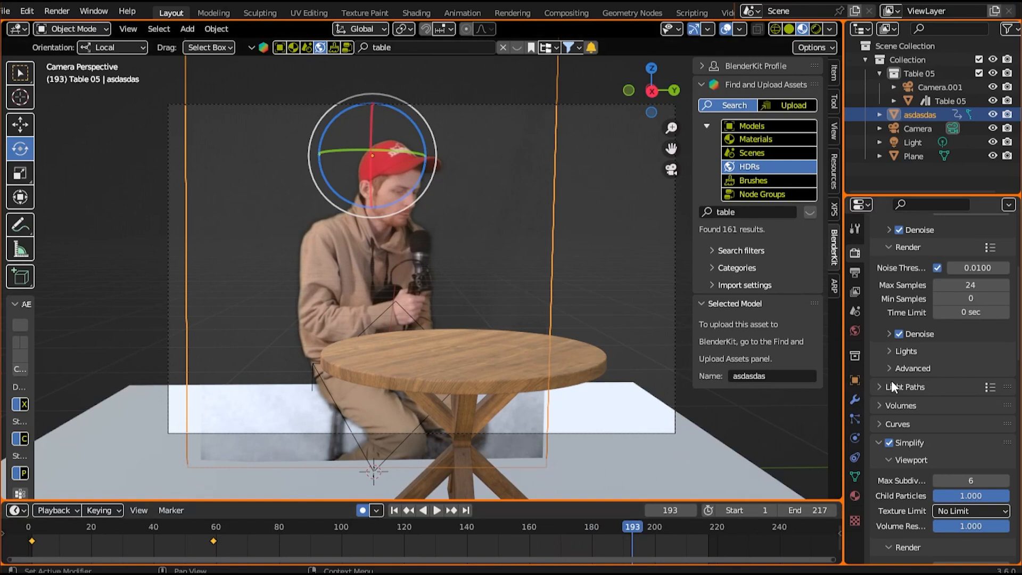
# Review the scene's FFmpeg Video output and encoding settings, and set the output color mode to RGBA
pyautogui.click(858, 273)
pyautogui.scroll(-5, 876, 321)
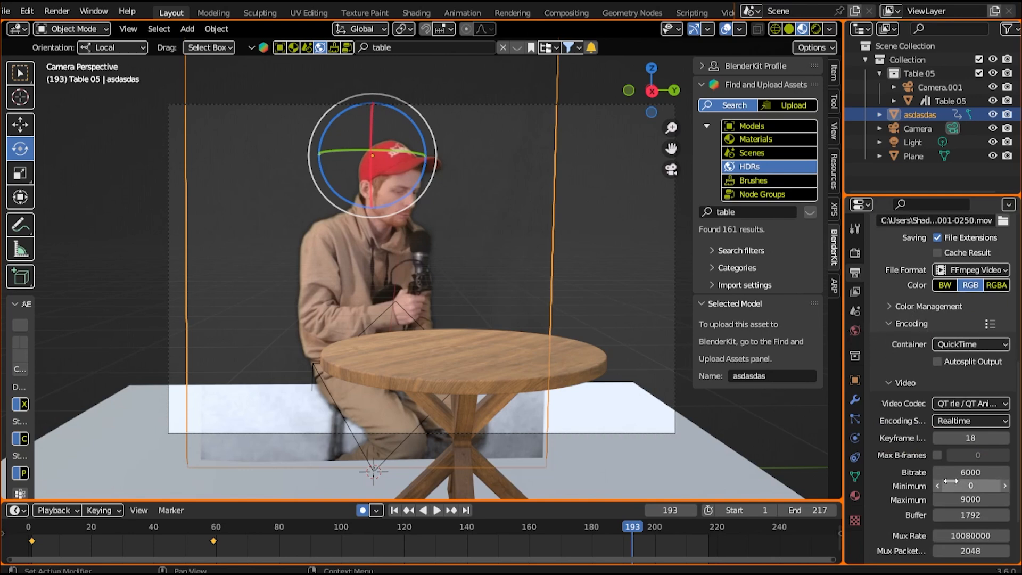
pyautogui.scroll(-2, 918, 407)
pyautogui.scroll(-1, 918, 409)
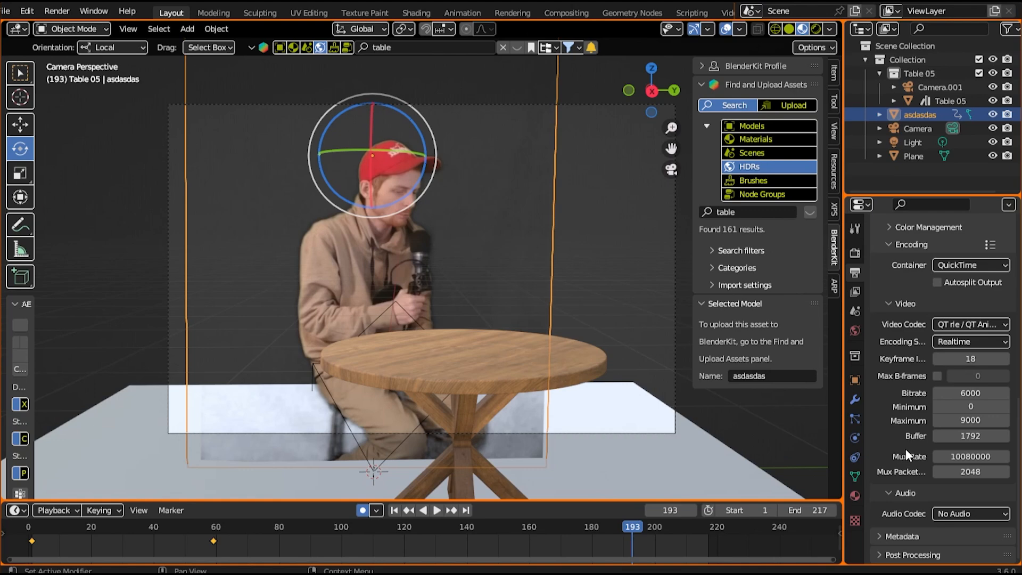
pyautogui.scroll(10, 923, 365)
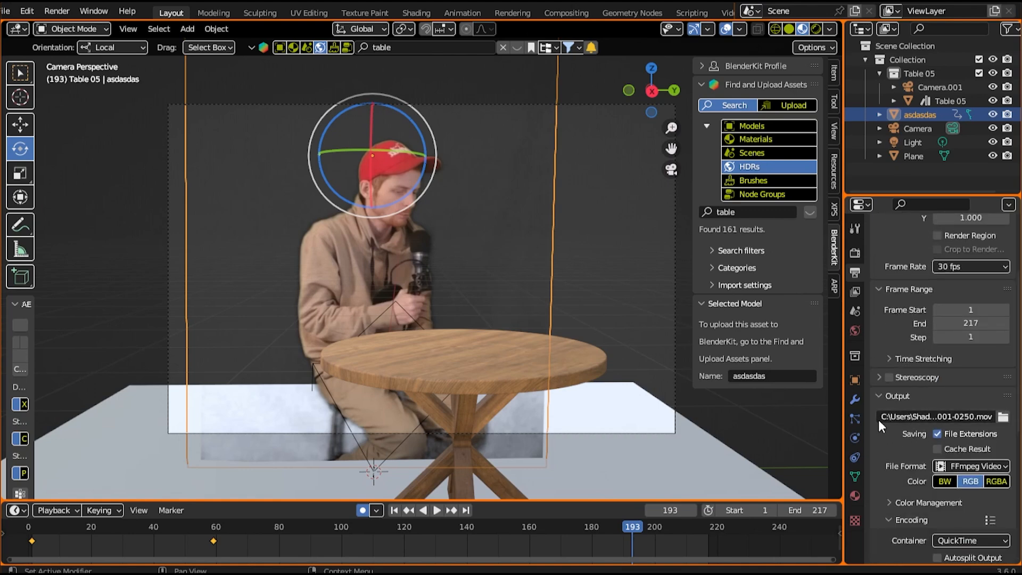
pyautogui.scroll(-10, 878, 426)
pyautogui.scroll(6, 877, 442)
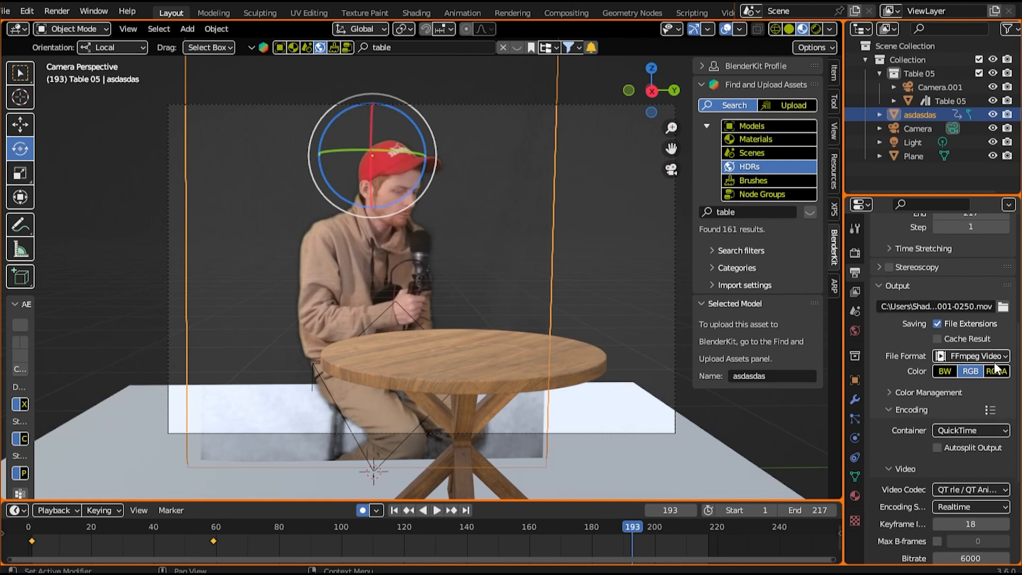
pyautogui.scroll(-6, 946, 401)
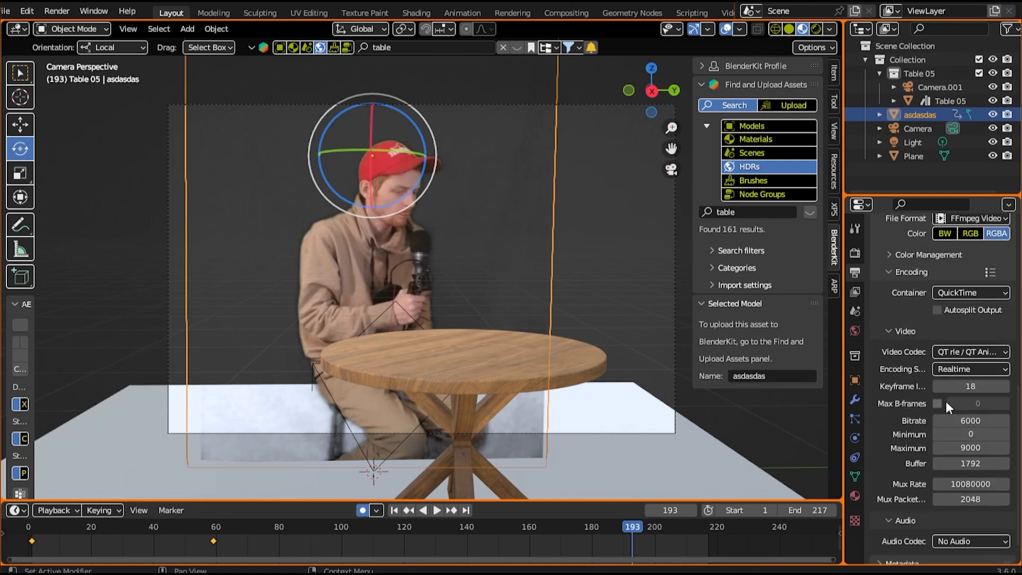
pyautogui.scroll(5, 924, 382)
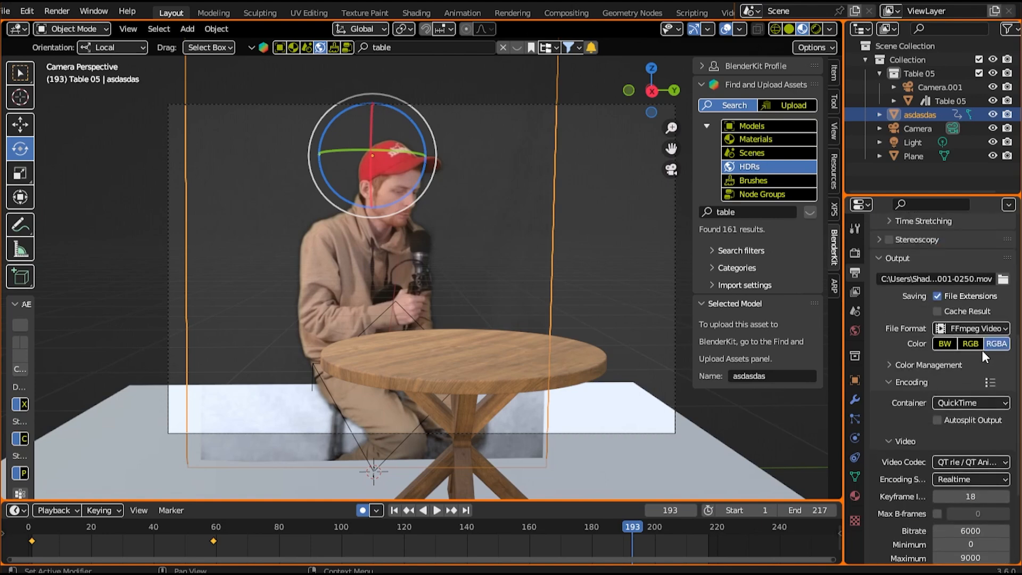
# Set the audio codec of the QuickTime render output to MP3
pyautogui.scroll(-5, 902, 439)
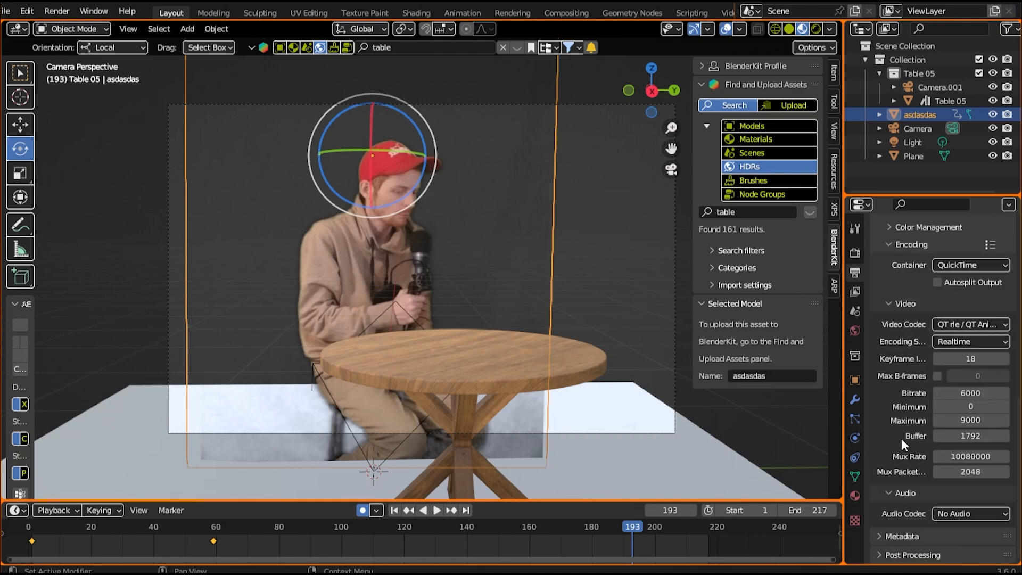
pyautogui.click(907, 494)
pyautogui.click(896, 513)
pyautogui.scroll(-1, 908, 483)
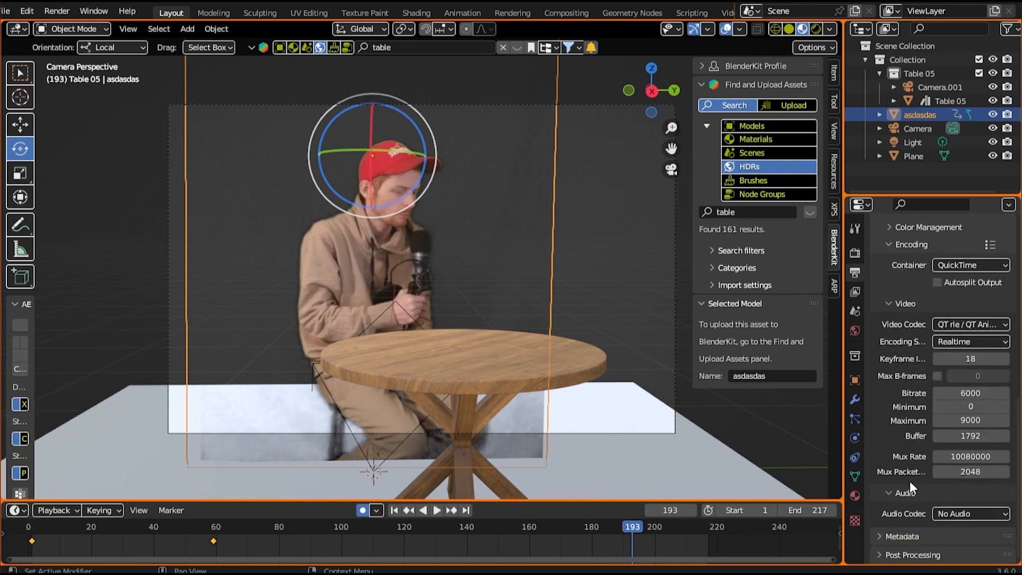
pyautogui.click(955, 510)
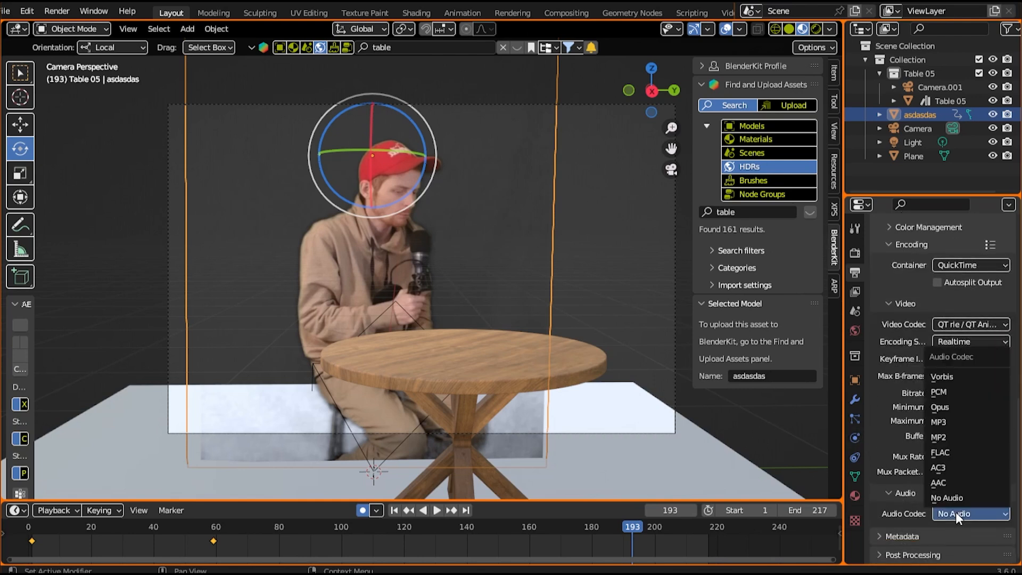
pyautogui.click(939, 424)
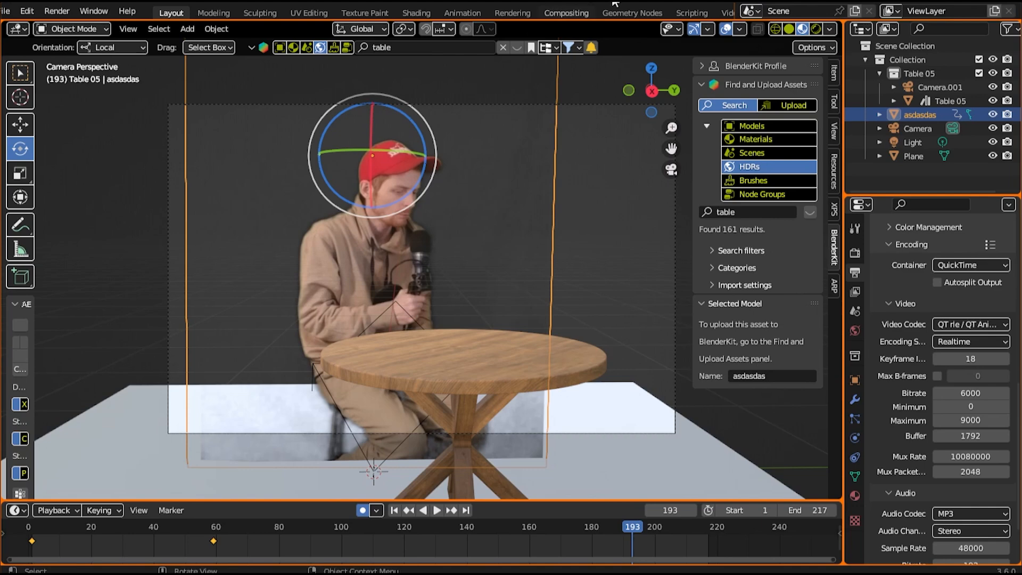
# Check the audio strip in the sequencer, and play the Layout scene from about frame 60, scrubbing through to frame 164
pyautogui.click(727, 13)
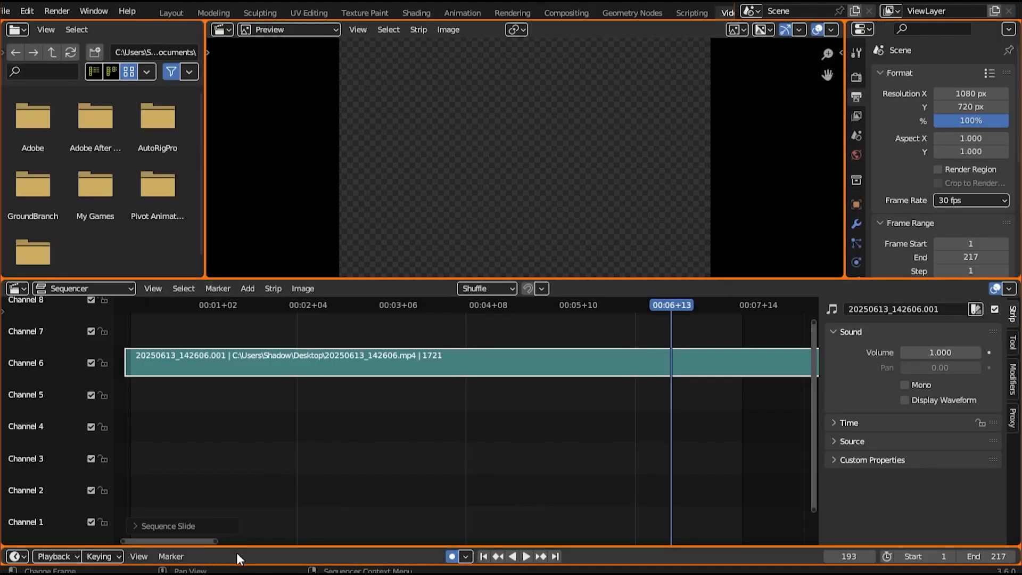
pyautogui.click(170, 12)
pyautogui.click(218, 525)
pyautogui.press('space')
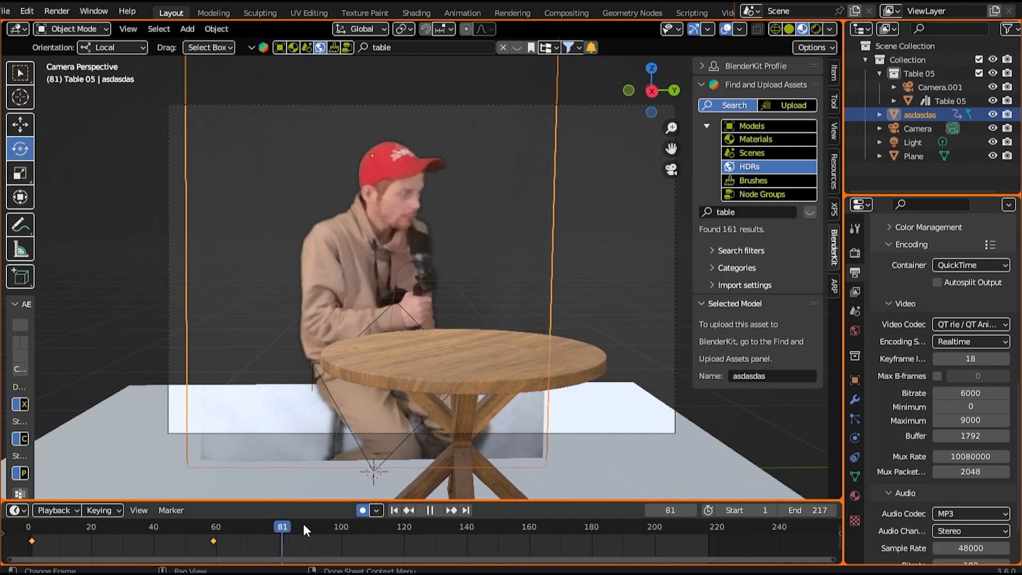
pyautogui.moveTo(303, 530); pyautogui.dragTo(541, 550)
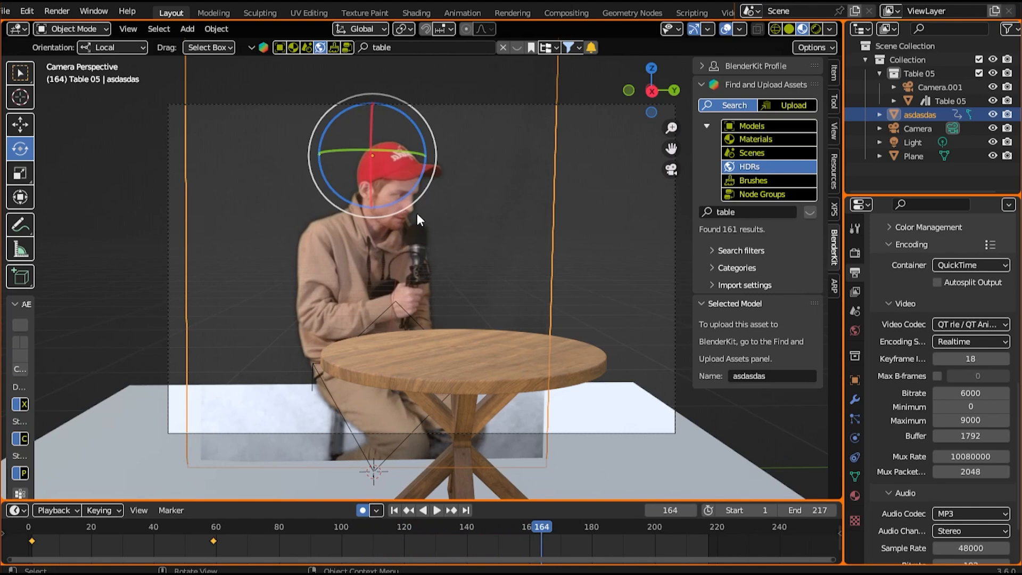
# Try to move the subject's video plane sideways at frame 164
pyautogui.press('g')
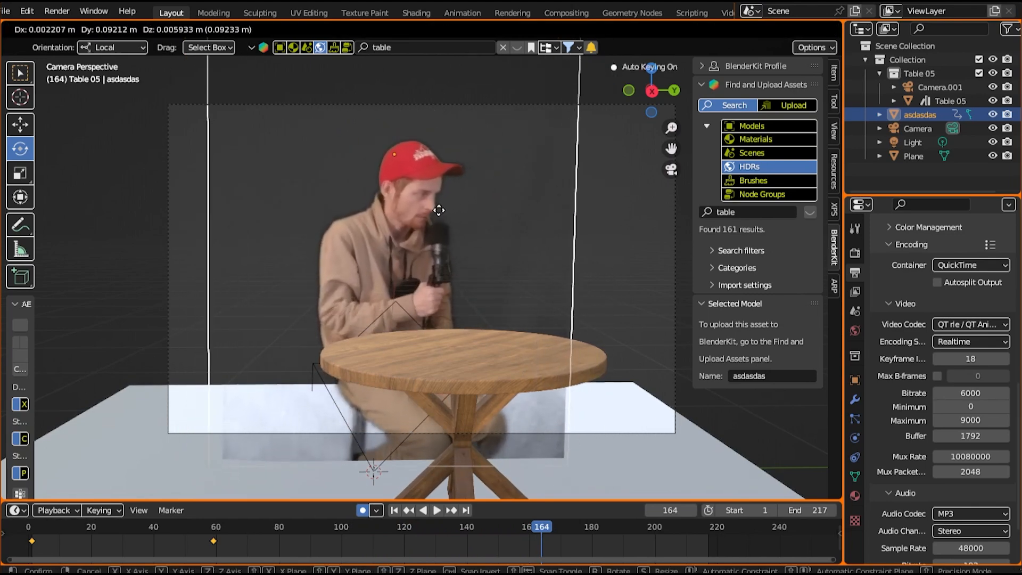
pyautogui.click(437, 216)
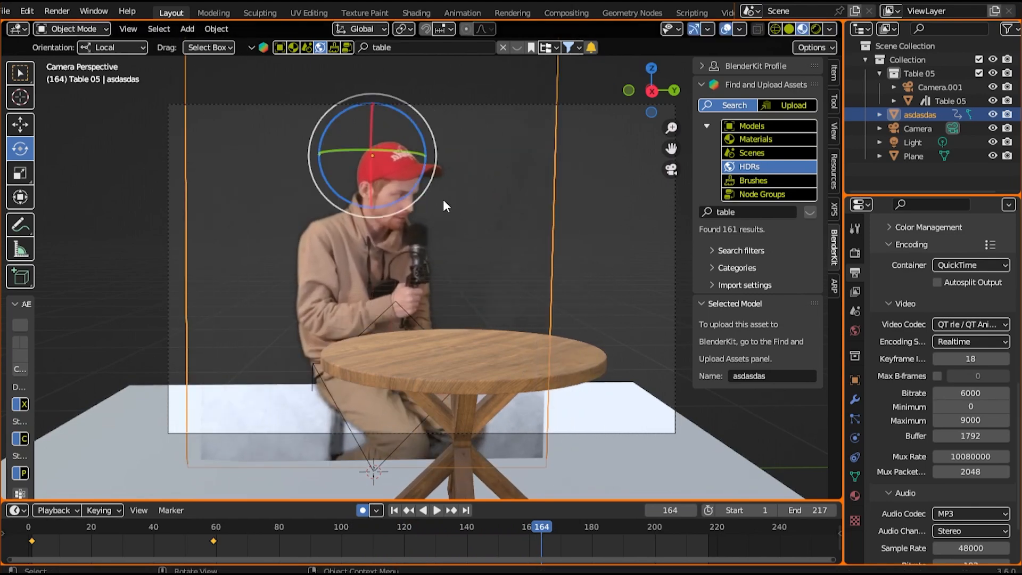